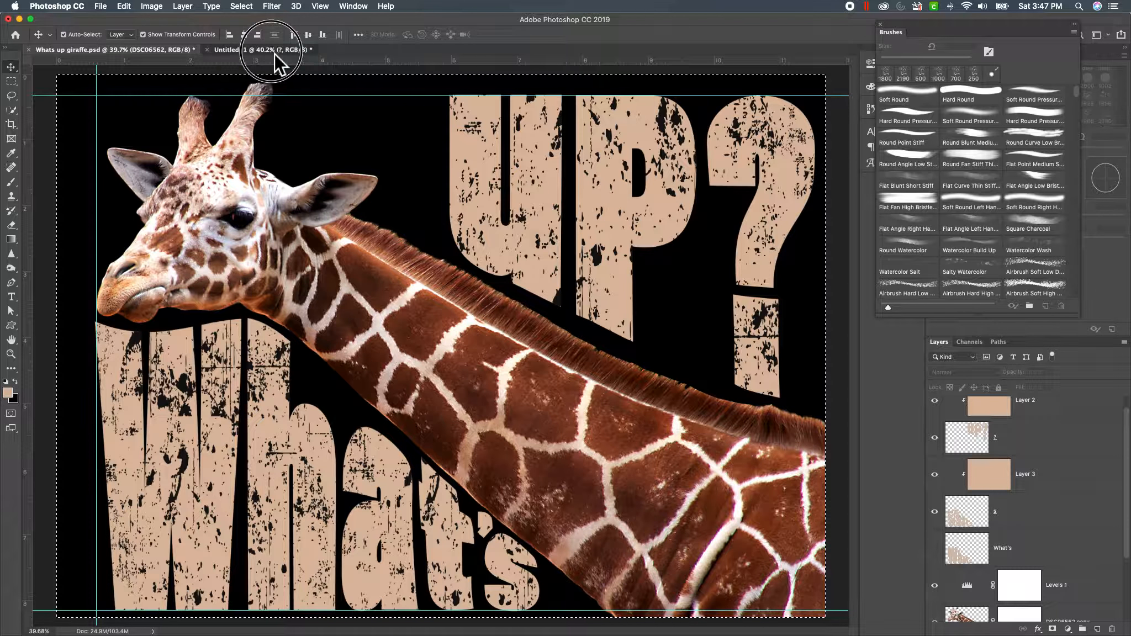
- Switch to the Untitled-1 document and hide every layer except Layer 1 copy, the original giraffe photo
left_click(275, 51)
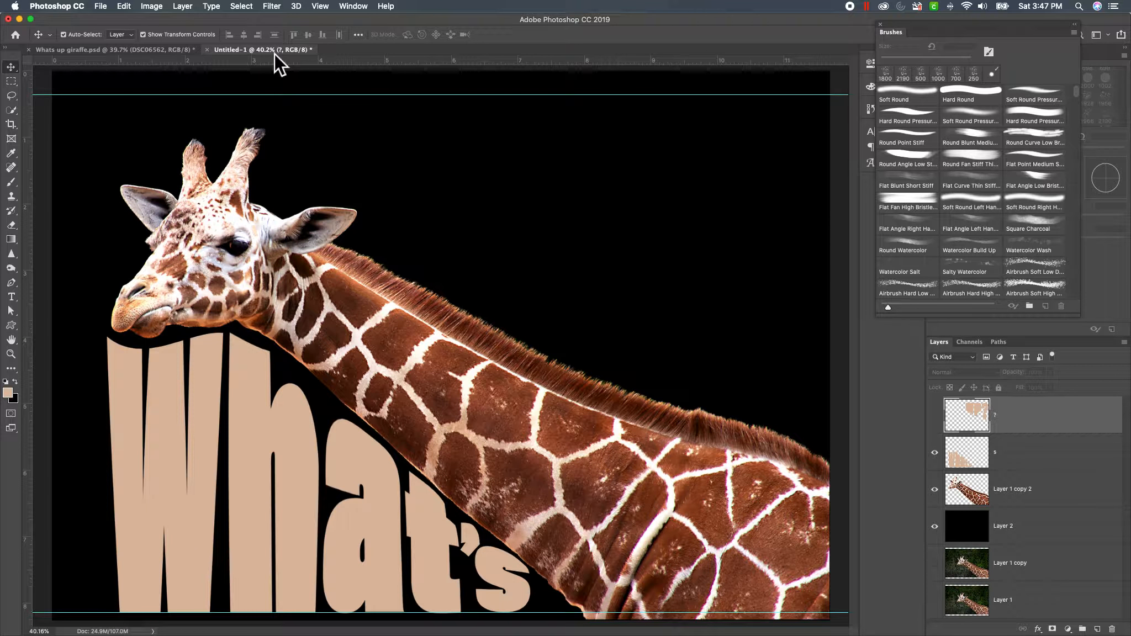
left_click(935, 452)
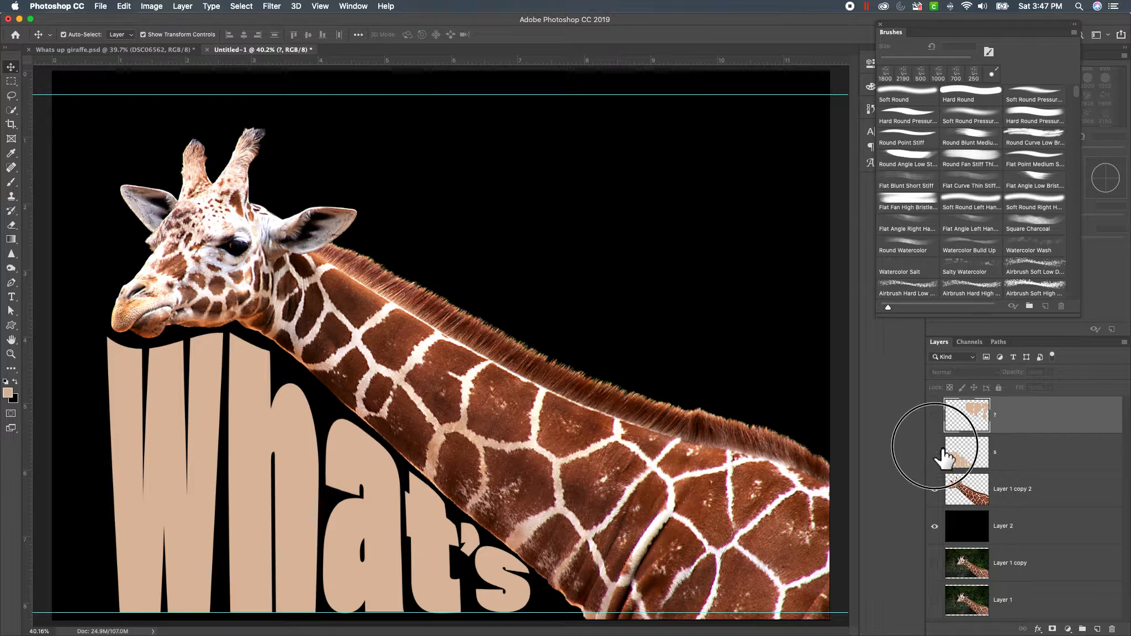
left_click(934, 489)
left_click(934, 525)
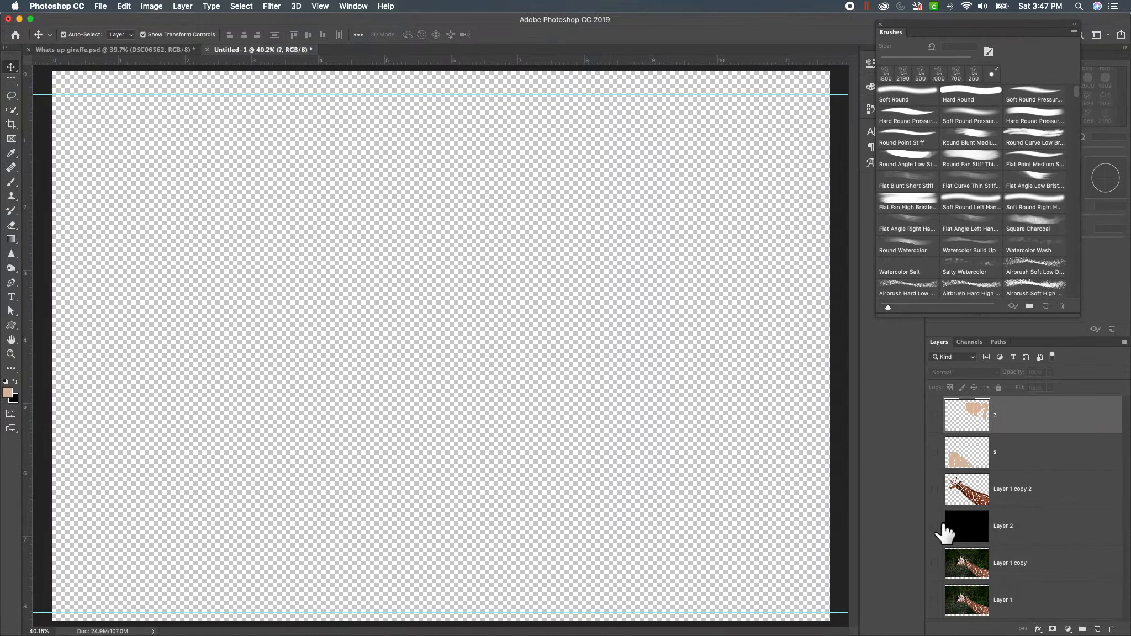
left_click(934, 562)
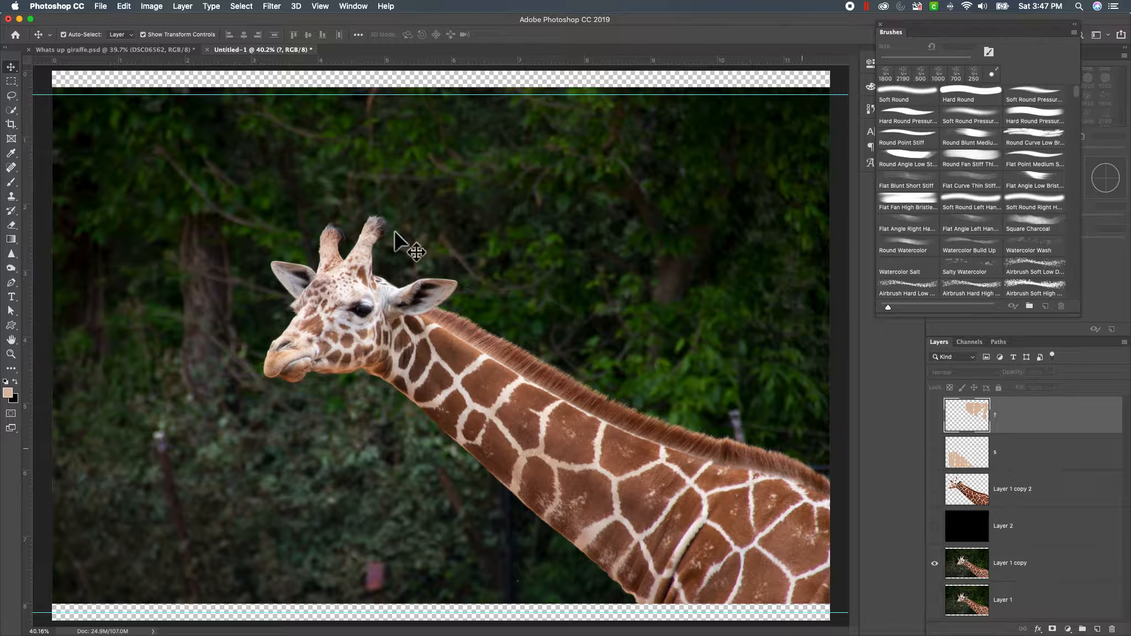
- Select the giraffe's head, muzzle and neck with the Quick Selection tool and make Layer 1 copy the active layer
left_click(16, 115)
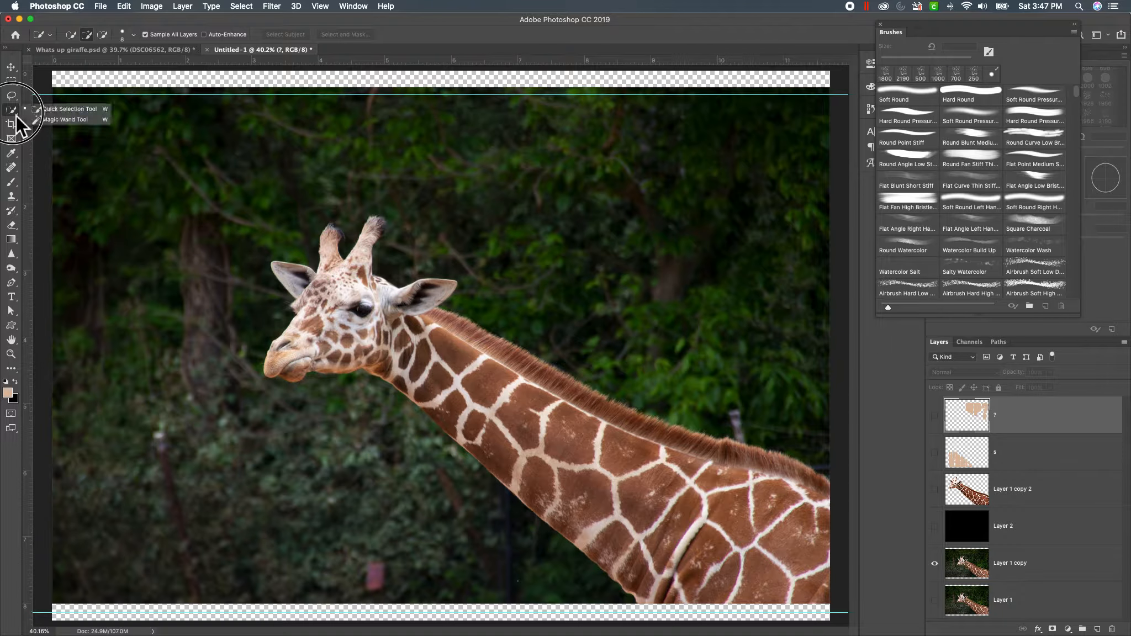
left_click(68, 113)
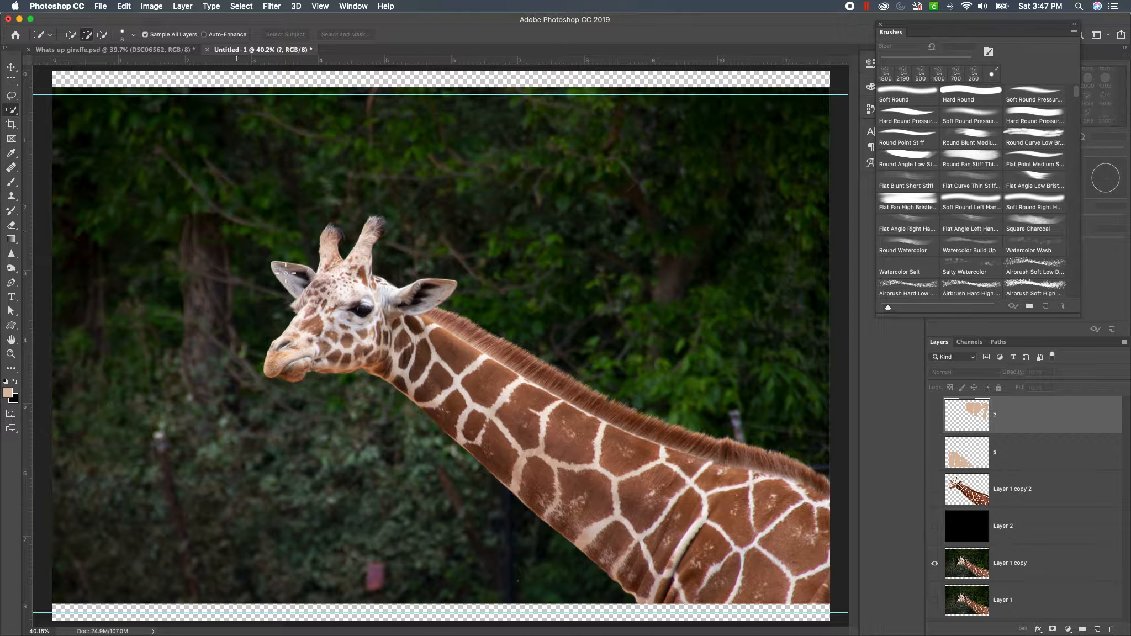
mouse_move(283, 272)
left_mouse_down()
mouse_move(586, 486)
mouse_move(779, 590)
mouse_move(808, 588)
mouse_move(798, 517)
mouse_move(670, 436)
mouse_move(497, 359)
mouse_move(362, 270)
mouse_move(380, 223)
mouse_move(323, 245)
mouse_move(328, 232)
mouse_move(358, 246)
mouse_move(353, 238)
mouse_move(347, 250)
mouse_move(360, 228)
left_mouse_up()
scroll(391, 211, "up", 5)
scroll(470, 289, "up", 3)
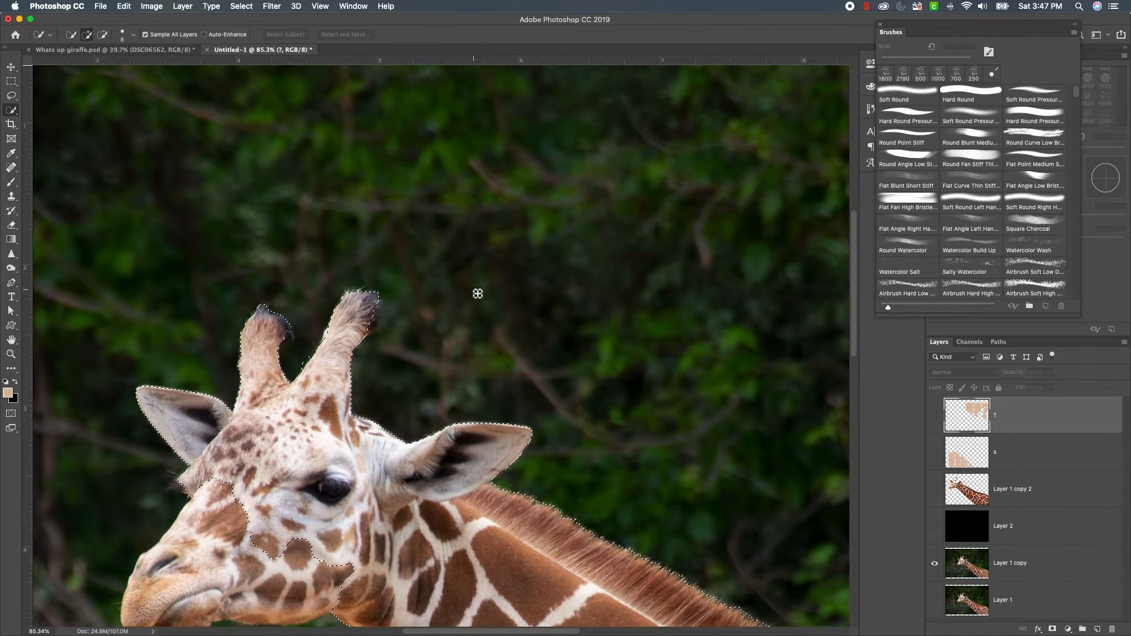
scroll(477, 293, "down", 8)
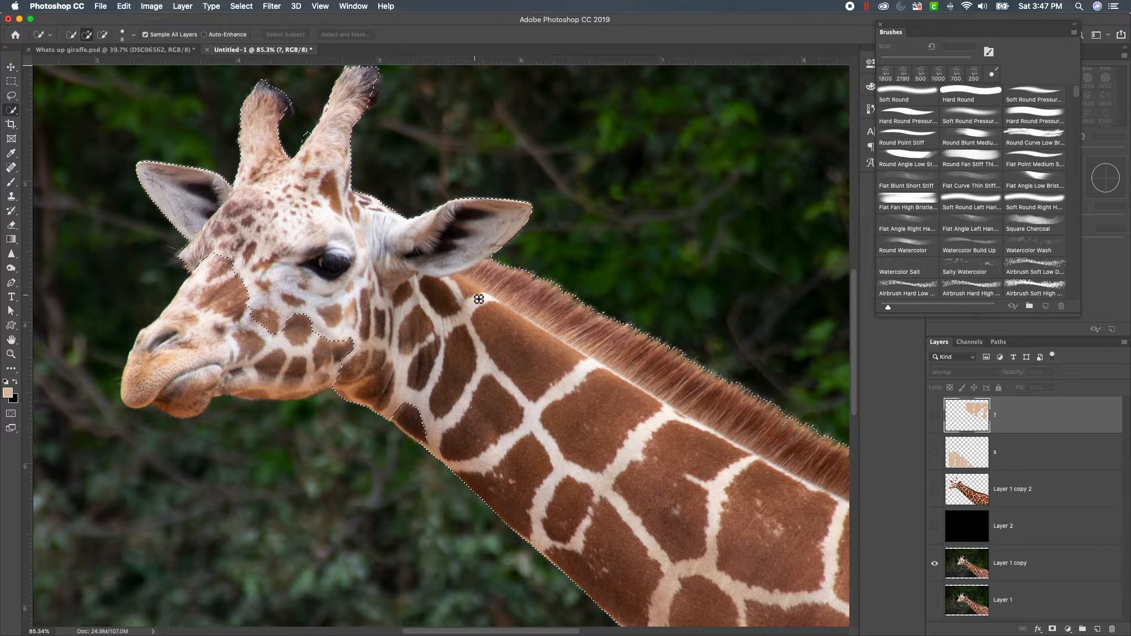
left_click(1023, 564)
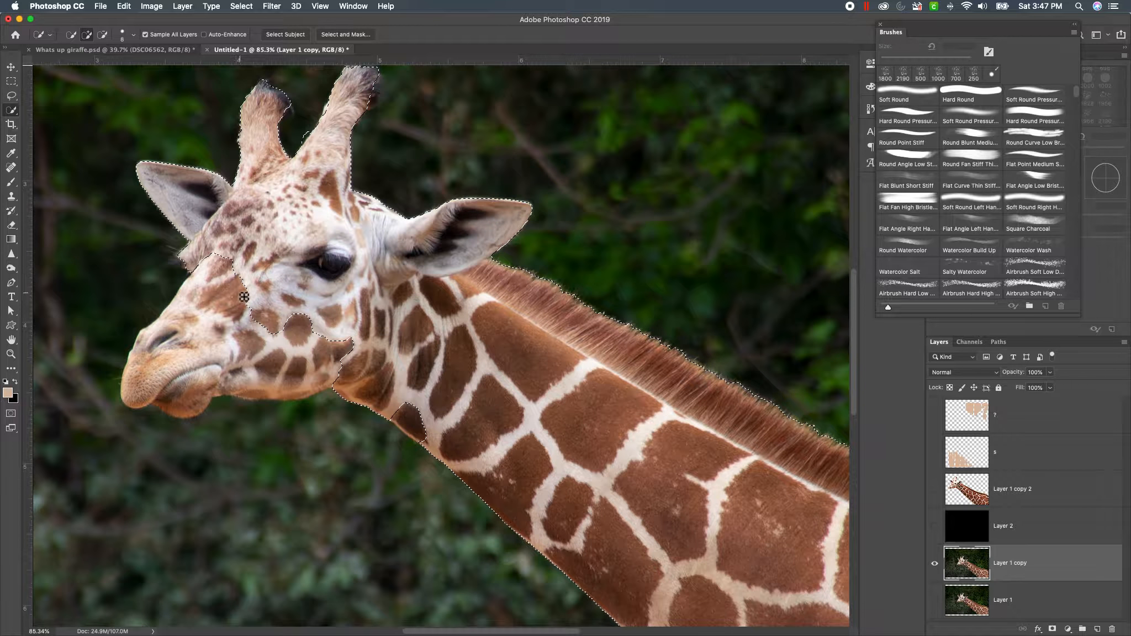
mouse_move(243, 297)
left_mouse_down()
mouse_move(156, 355)
mouse_move(166, 389)
mouse_move(282, 385)
mouse_move(265, 391)
mouse_move(411, 417)
left_mouse_up()
- Refine the selection edge along the mane in Select and Mask and output the result to a New Layer
left_click(320, 6)
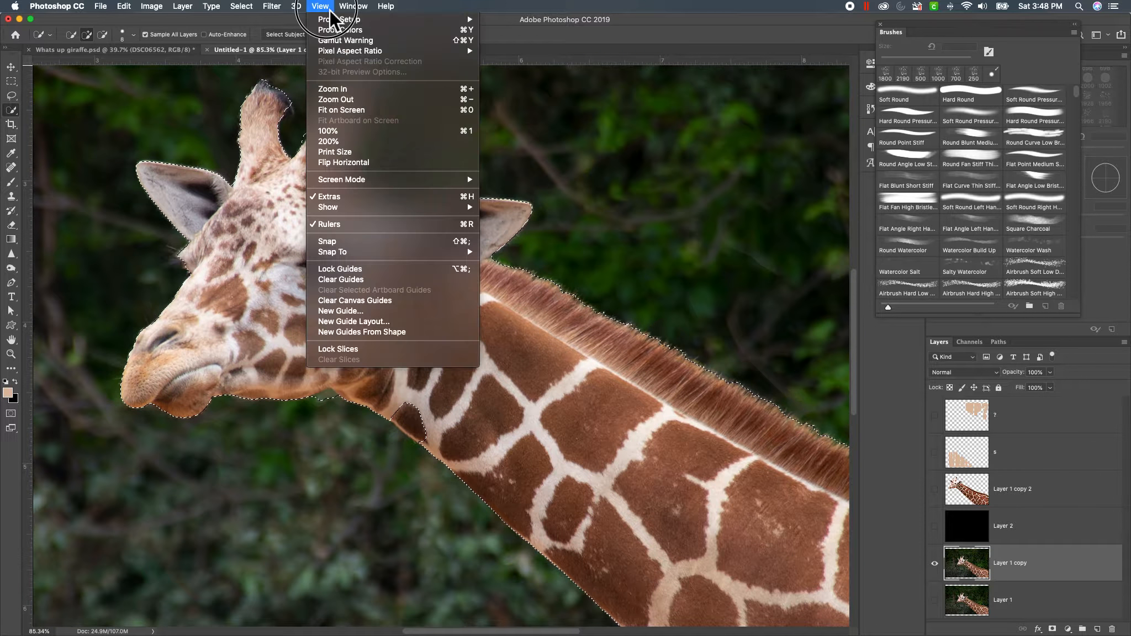
left_click(349, 110)
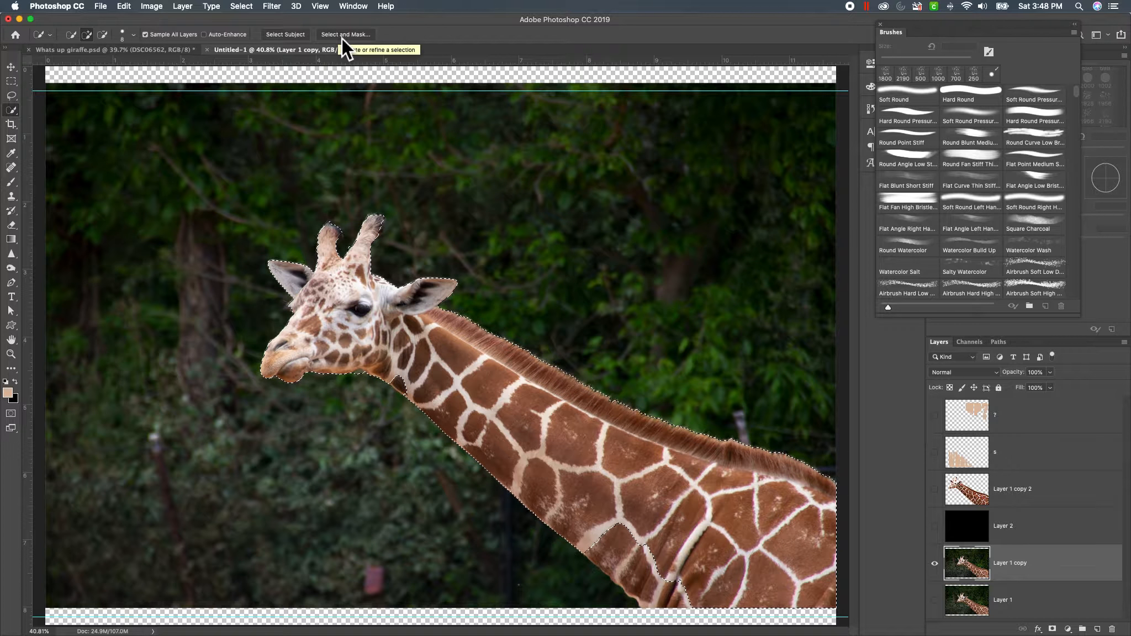
left_click(342, 37)
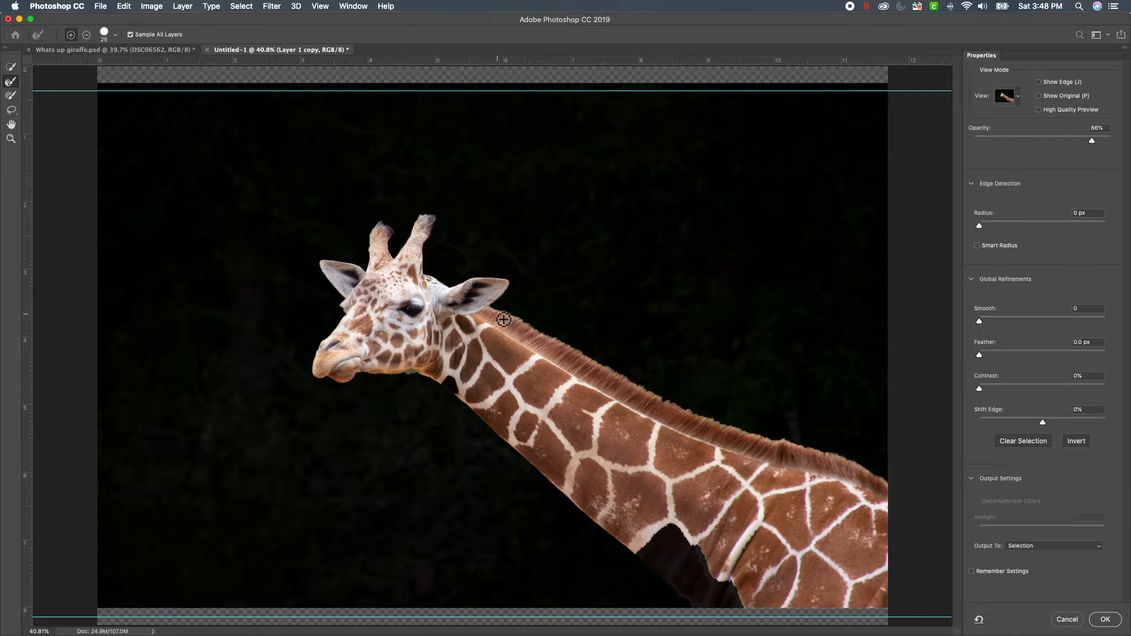
mouse_move(508, 320)
left_mouse_down()
mouse_move(691, 422)
mouse_move(708, 416)
mouse_move(695, 425)
mouse_move(847, 466)
mouse_move(899, 499)
left_mouse_up()
left_click(1098, 546)
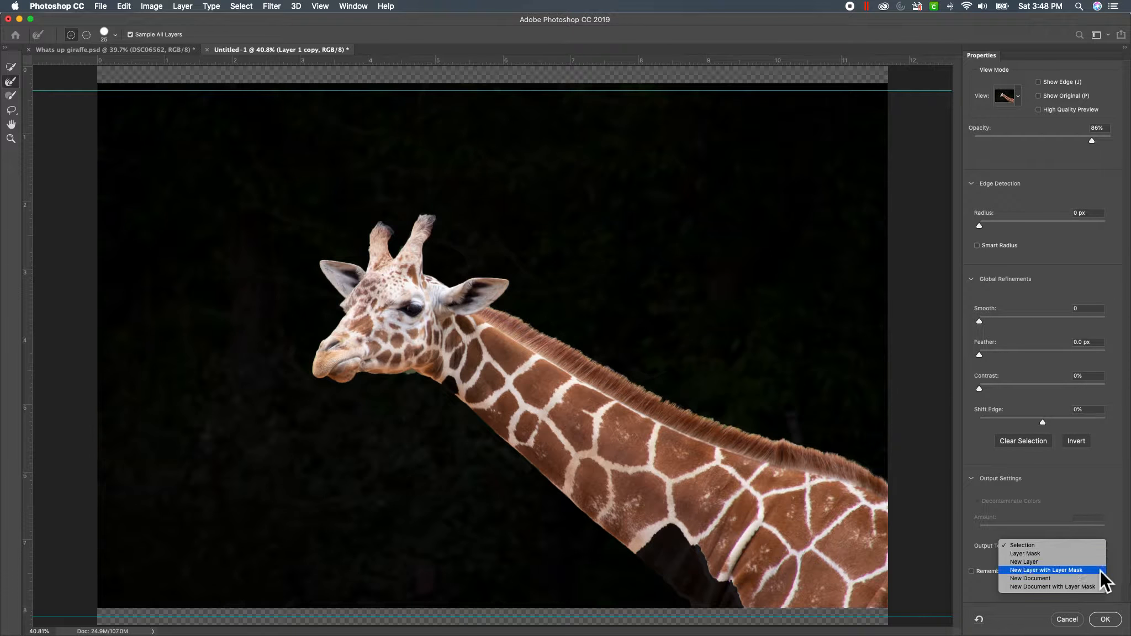
left_click(1070, 562)
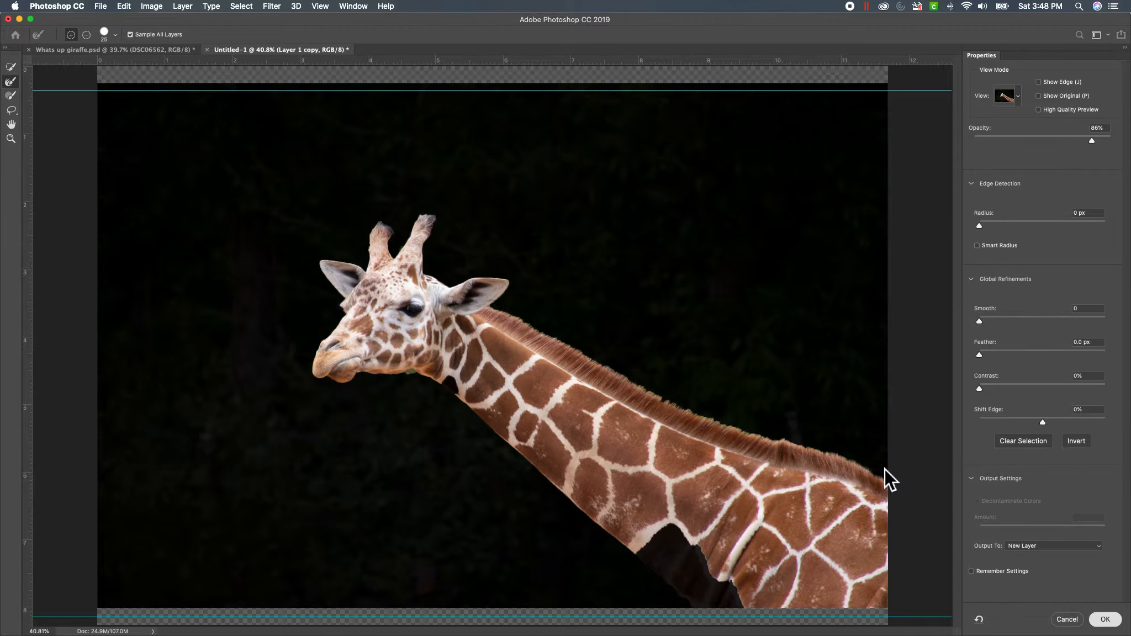
key("Return")
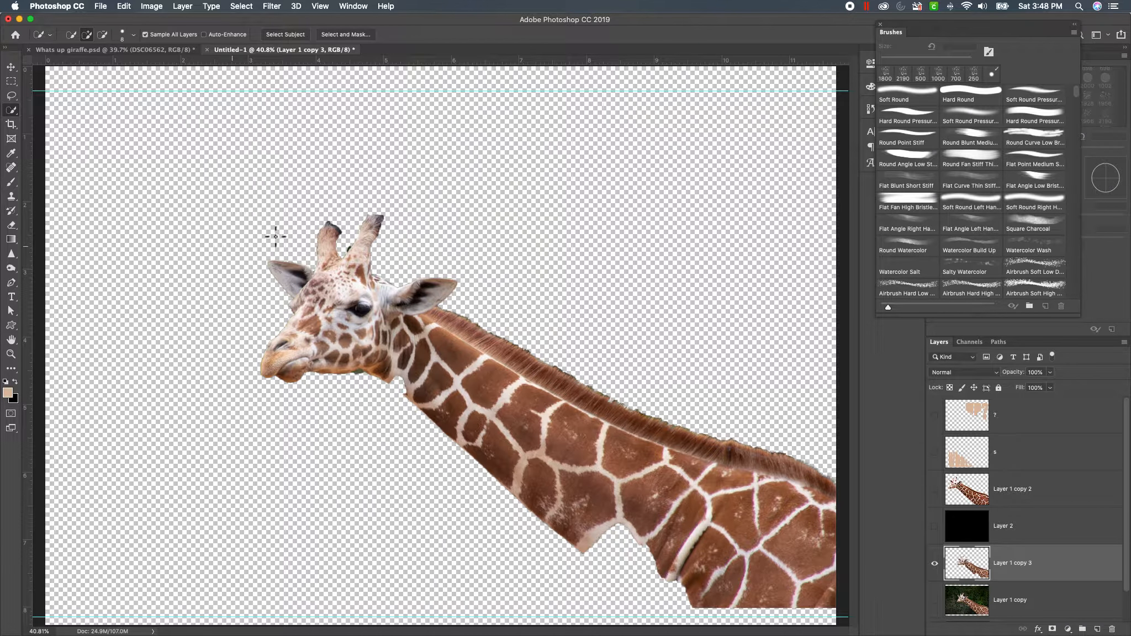
- Hide and delete the newly extracted giraffe layer, Layer 1 copy 3
left_click(934, 562)
left_click_drag(1079, 571, 1112, 629)
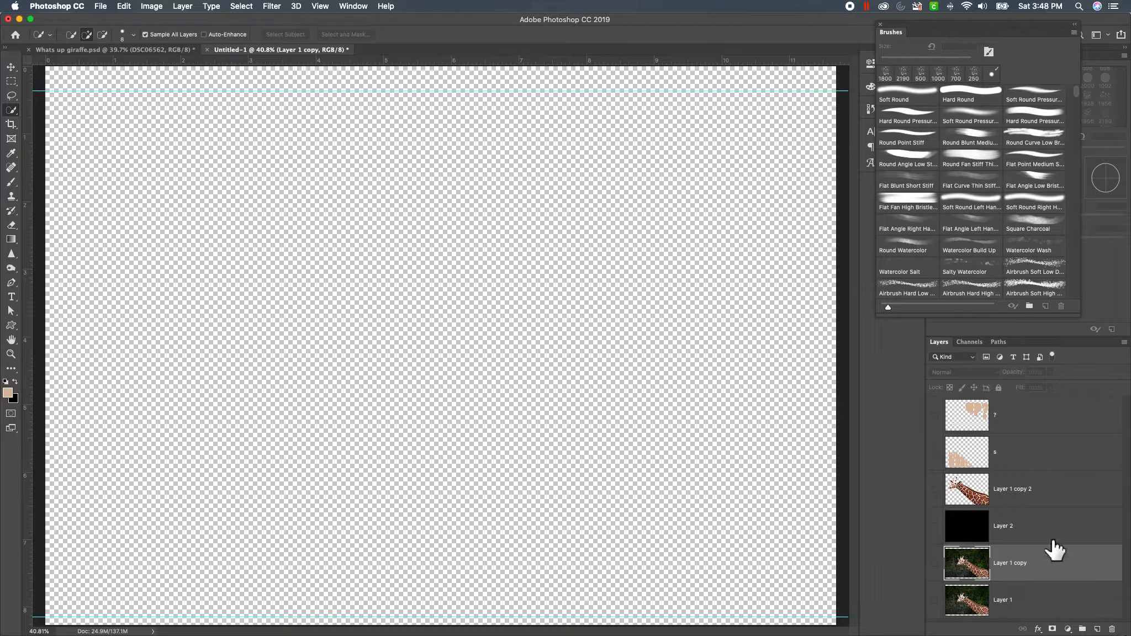
- Show the finished giraffe cutout (Layer 1 copy 2), the black background (Layer 2) and the "What's" lettering layer
left_click(933, 489)
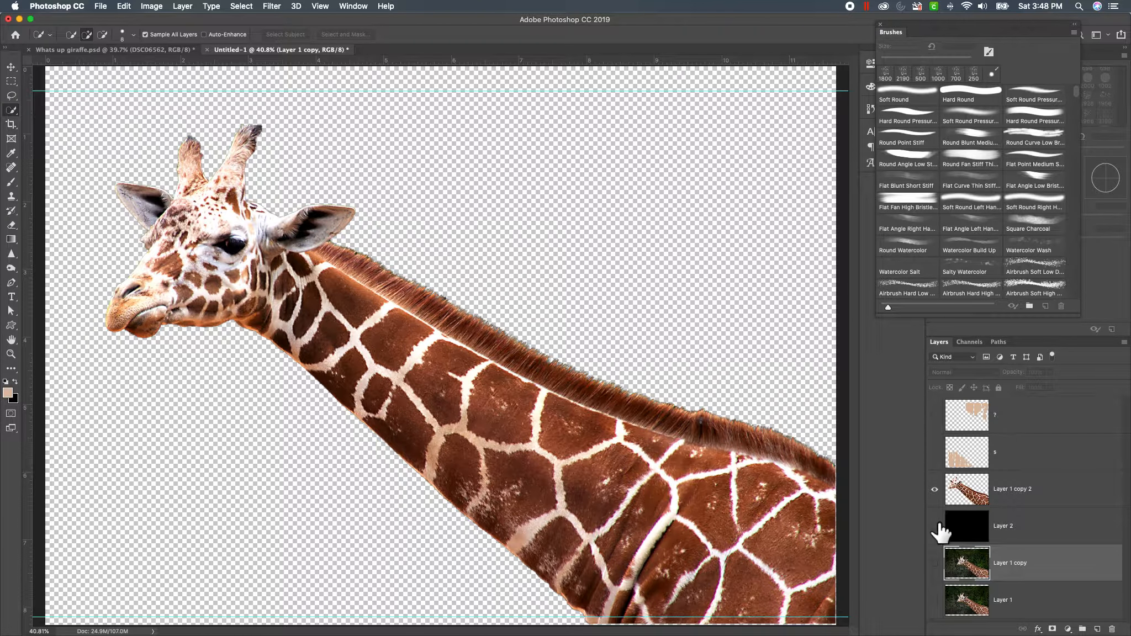
left_click(1032, 531)
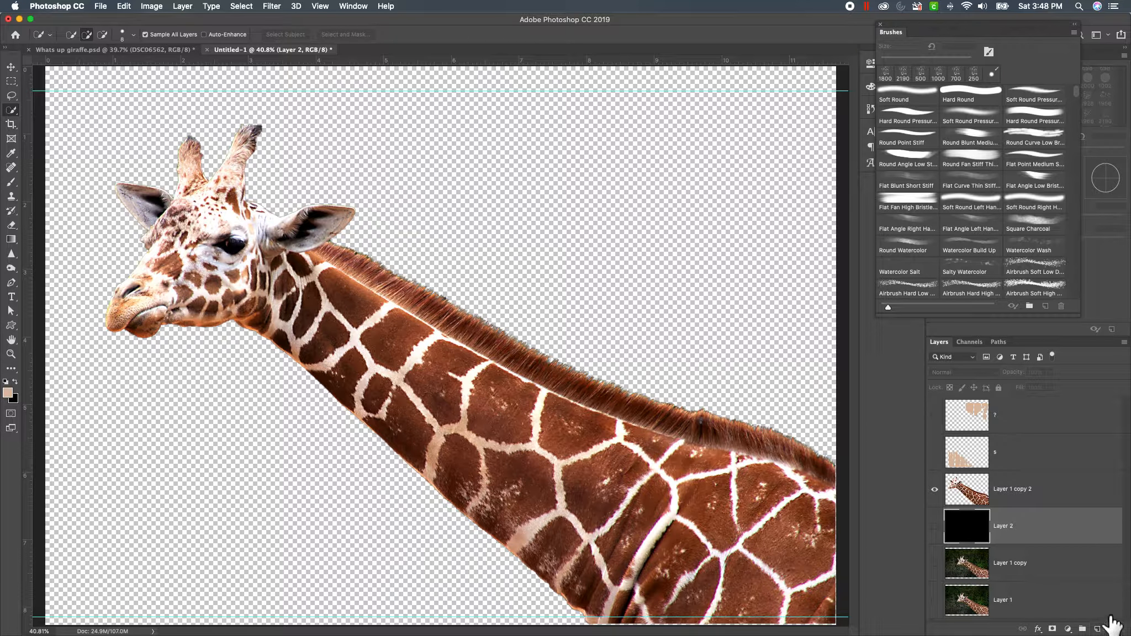
left_click(938, 527)
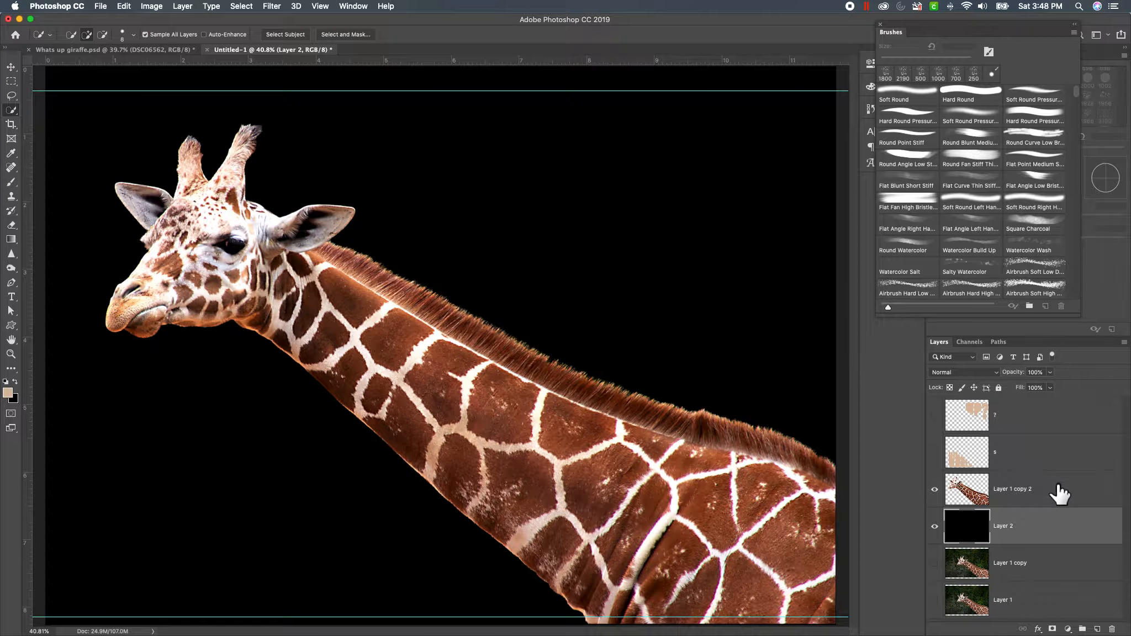
left_click(934, 452)
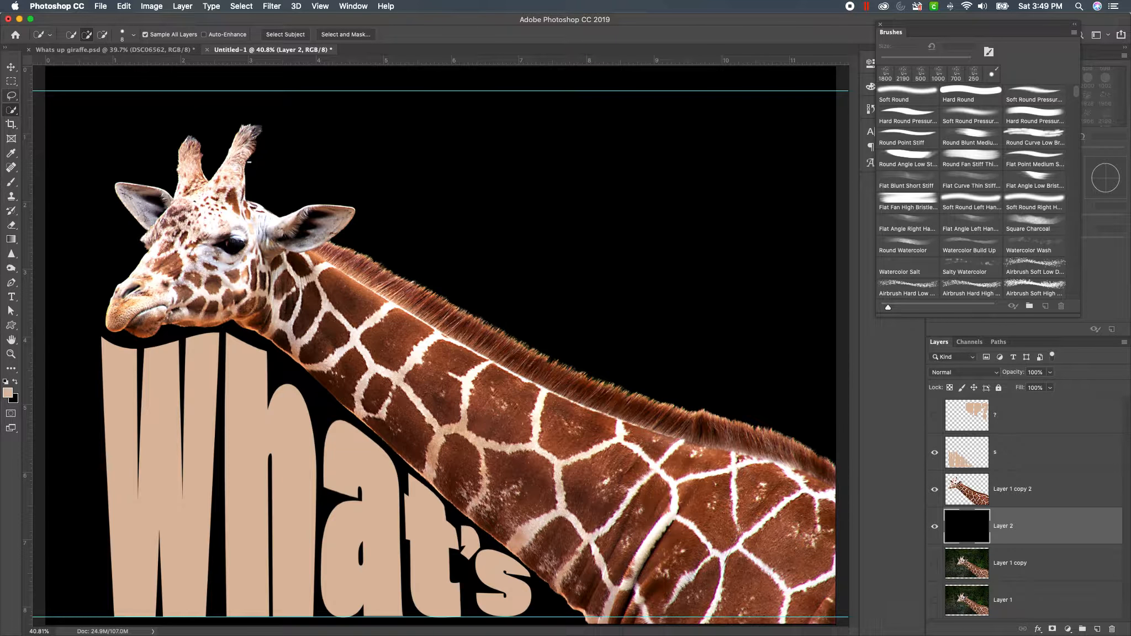
- Add a layer above the "What's" lettering and place the horizontal text "U" on the black area beside the giraffe's head
left_click(1039, 463)
left_click(1097, 628)
left_click(12, 297)
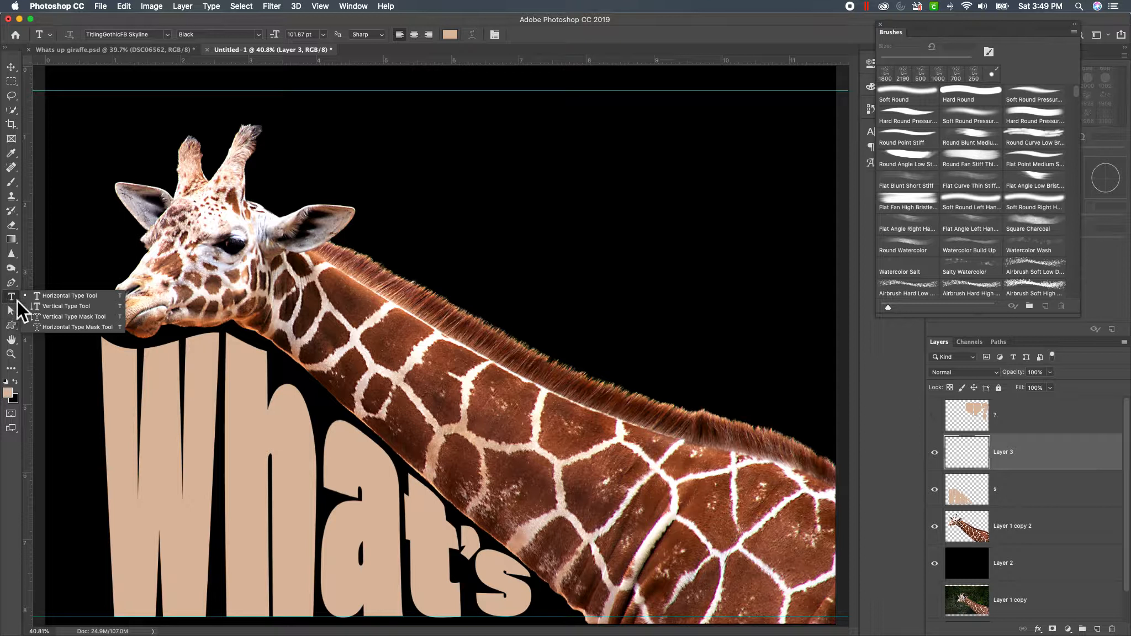
left_click(53, 298)
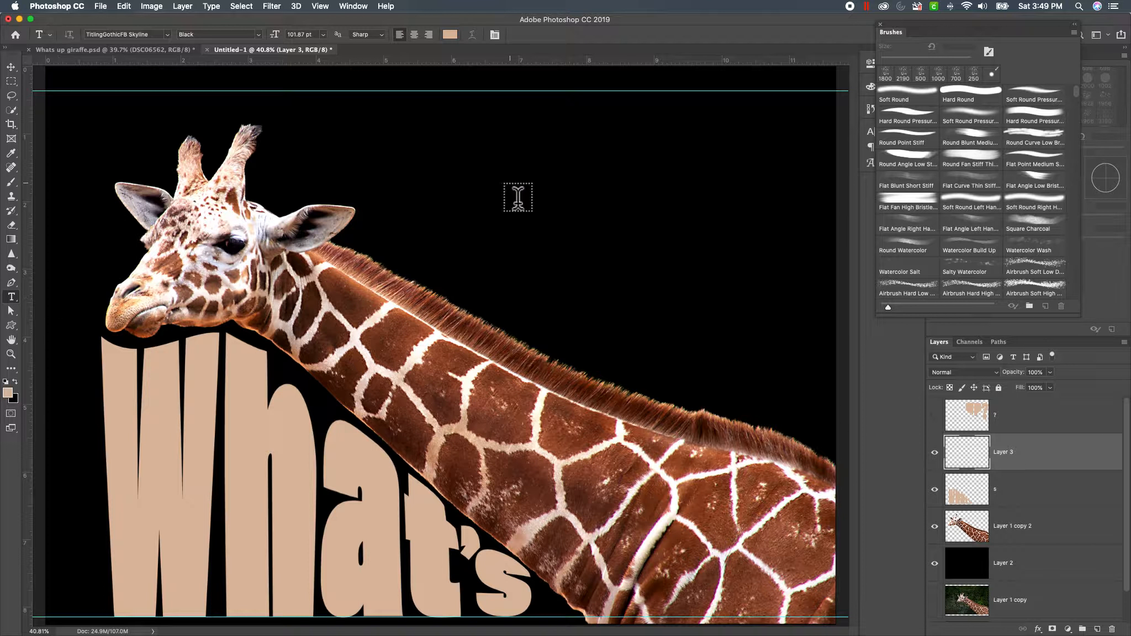
left_click(429, 202)
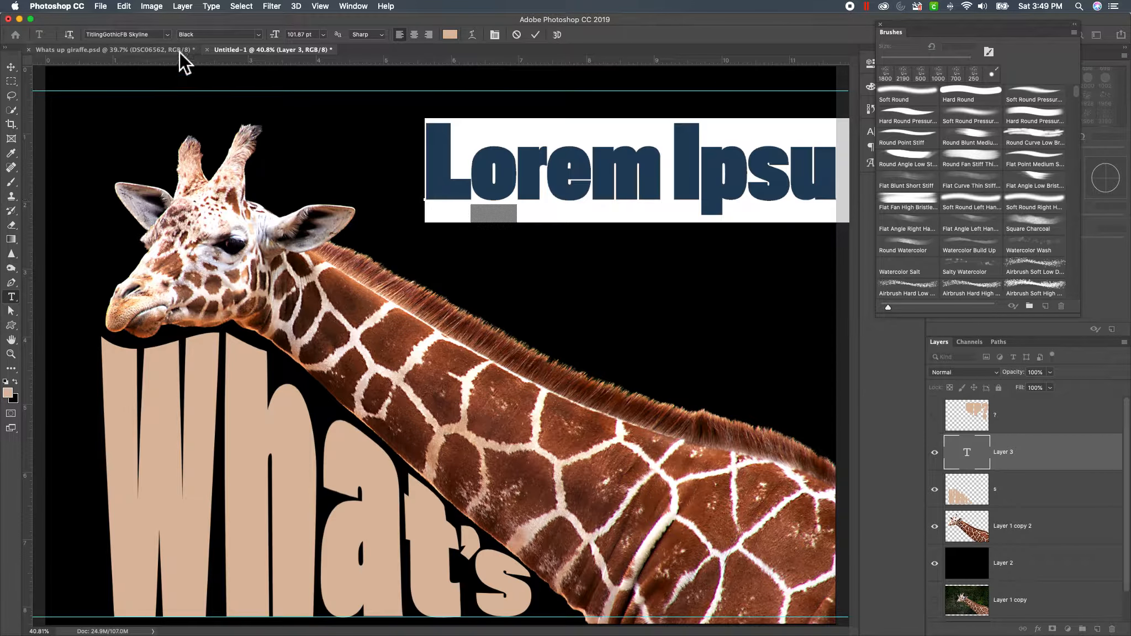
left_click(168, 35)
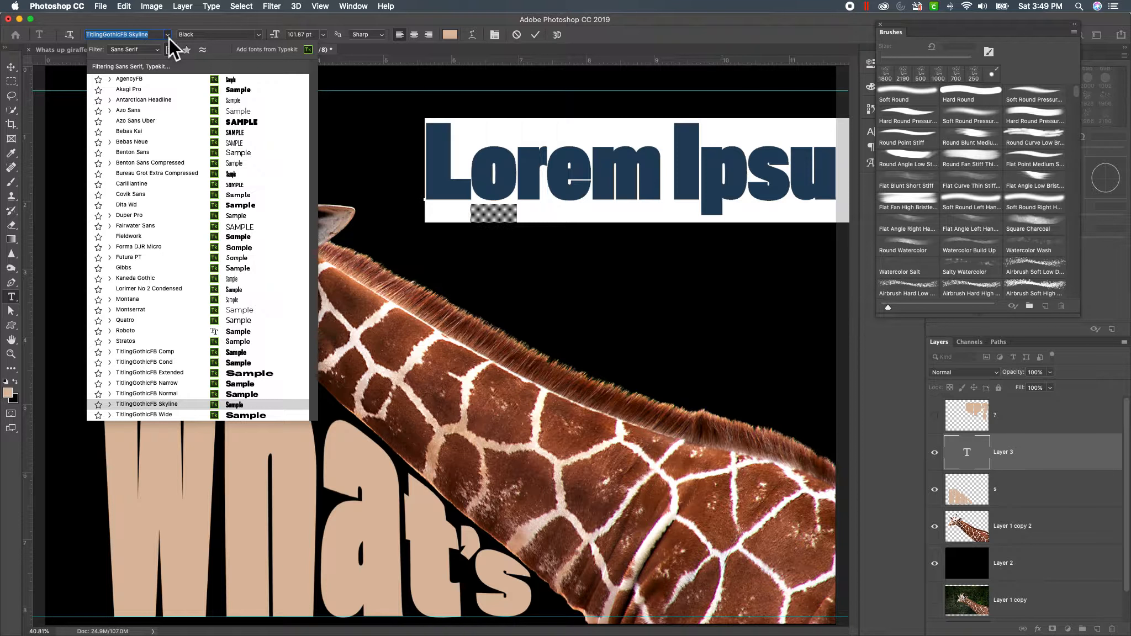
left_click(168, 35)
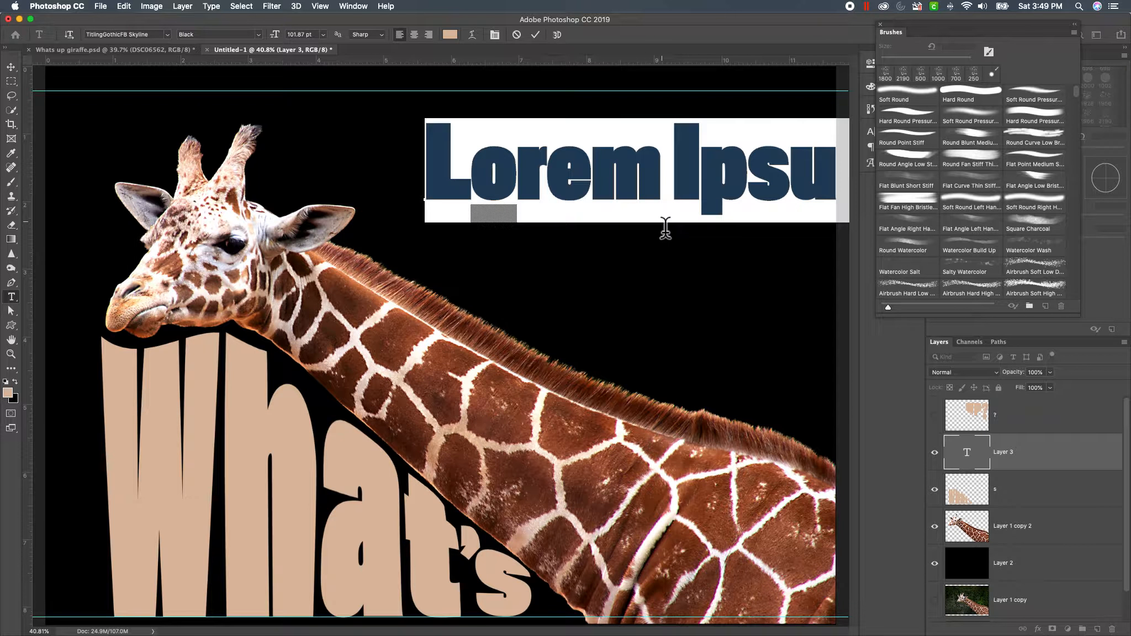
type("U")
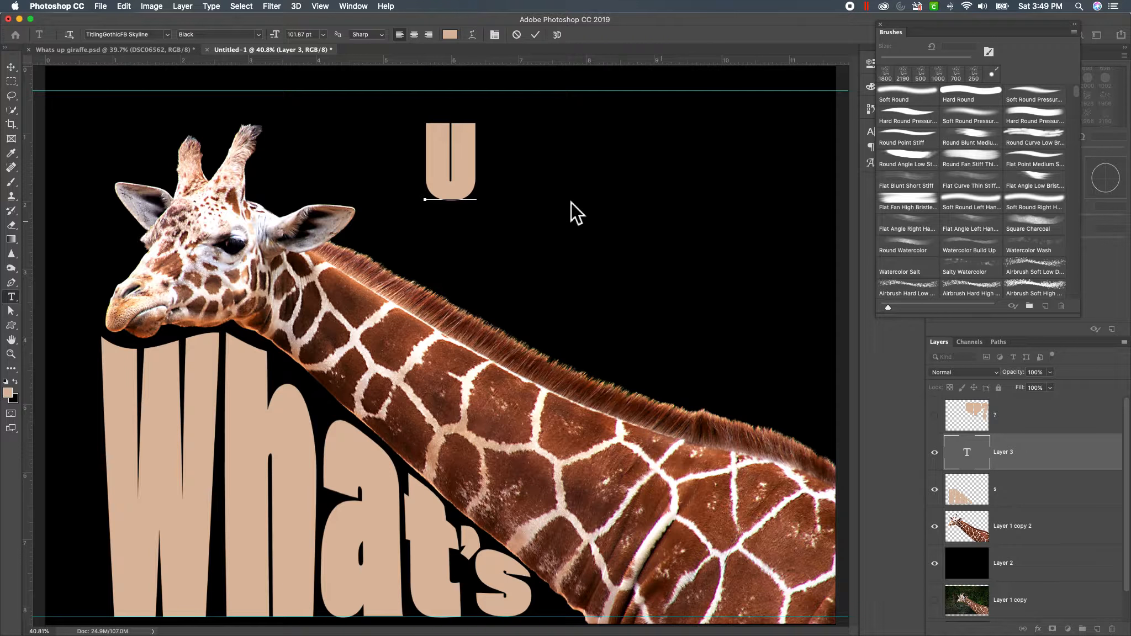
left_click(1031, 467)
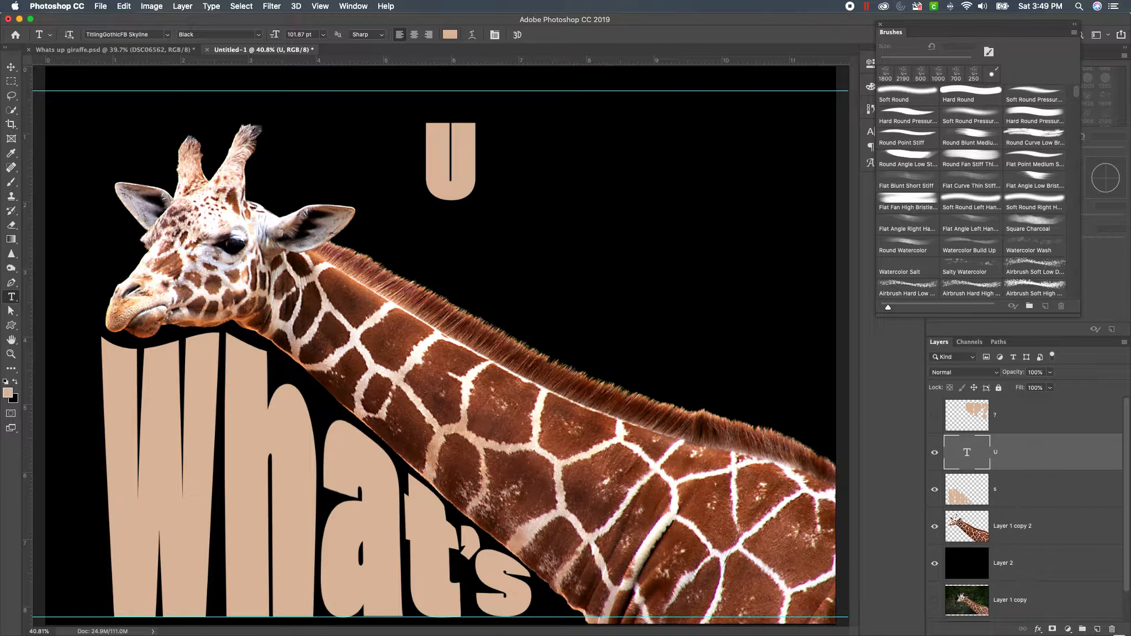
- Add another layer and place a separate text "p" on the black area beyond the "U"
left_click(1098, 629)
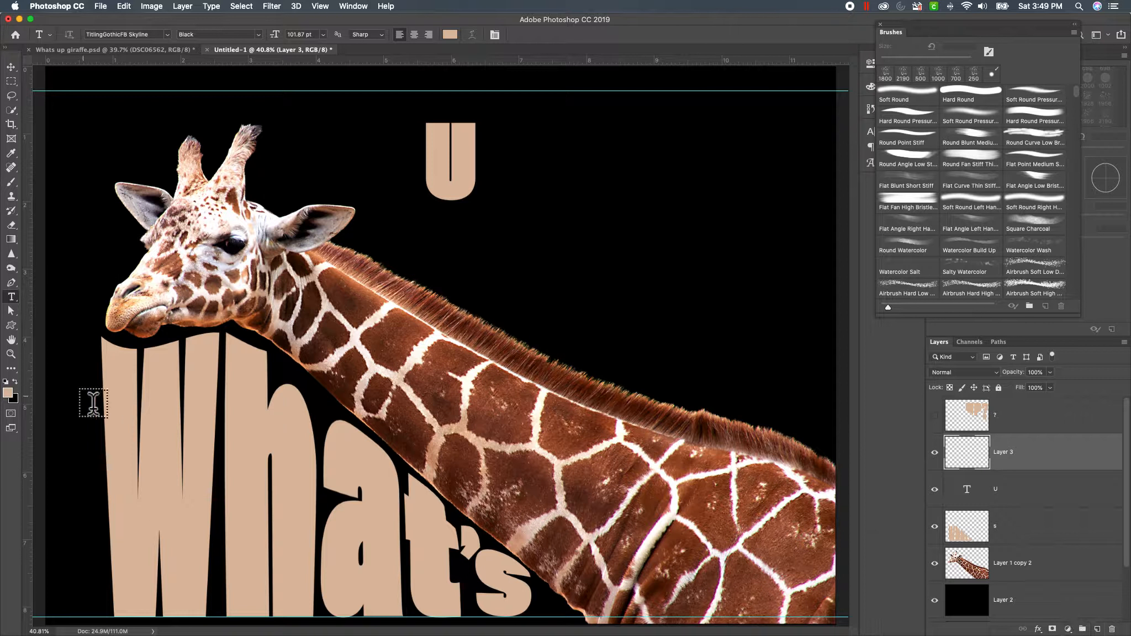
left_click(579, 229)
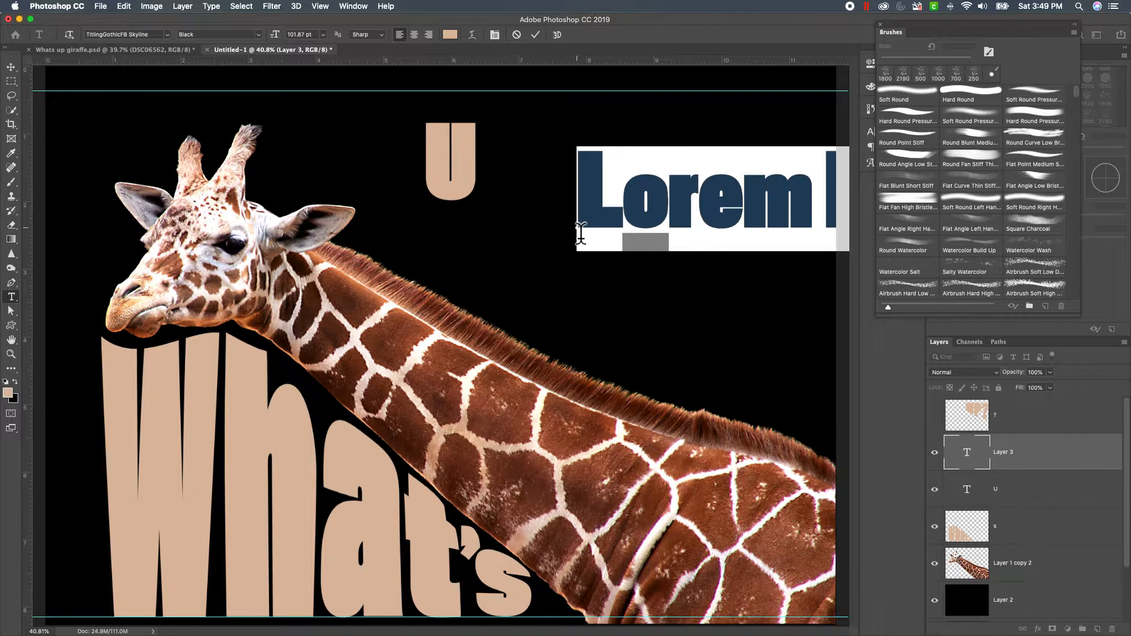
type("p")
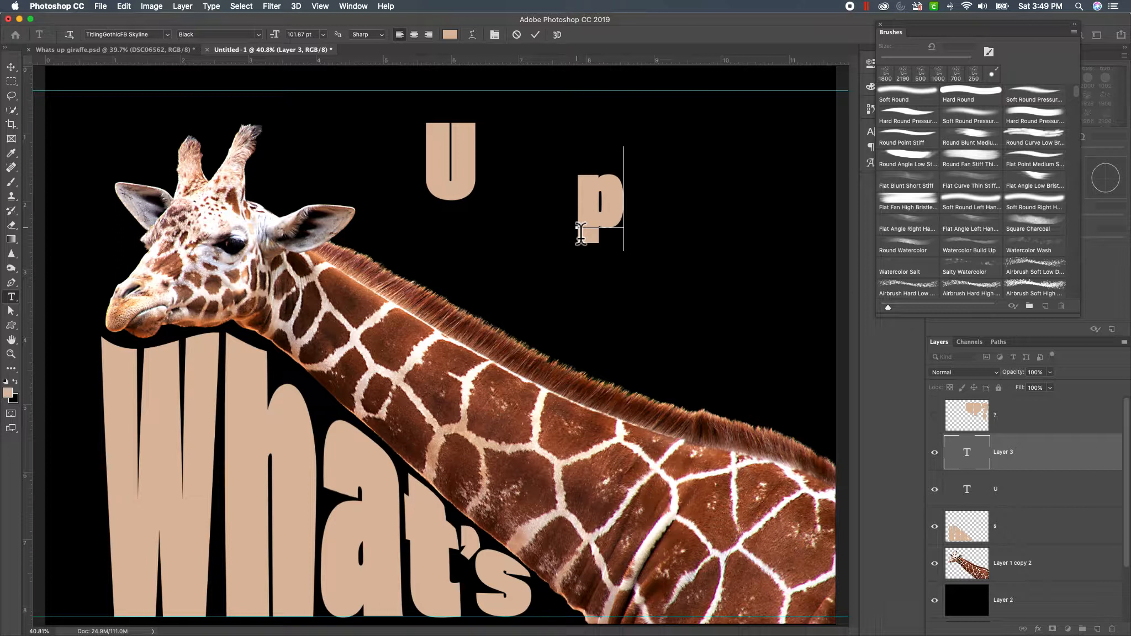
- Replace the capital "U" text with a lowercase "u"
left_click(475, 177)
key("BackSpace")
type("u")
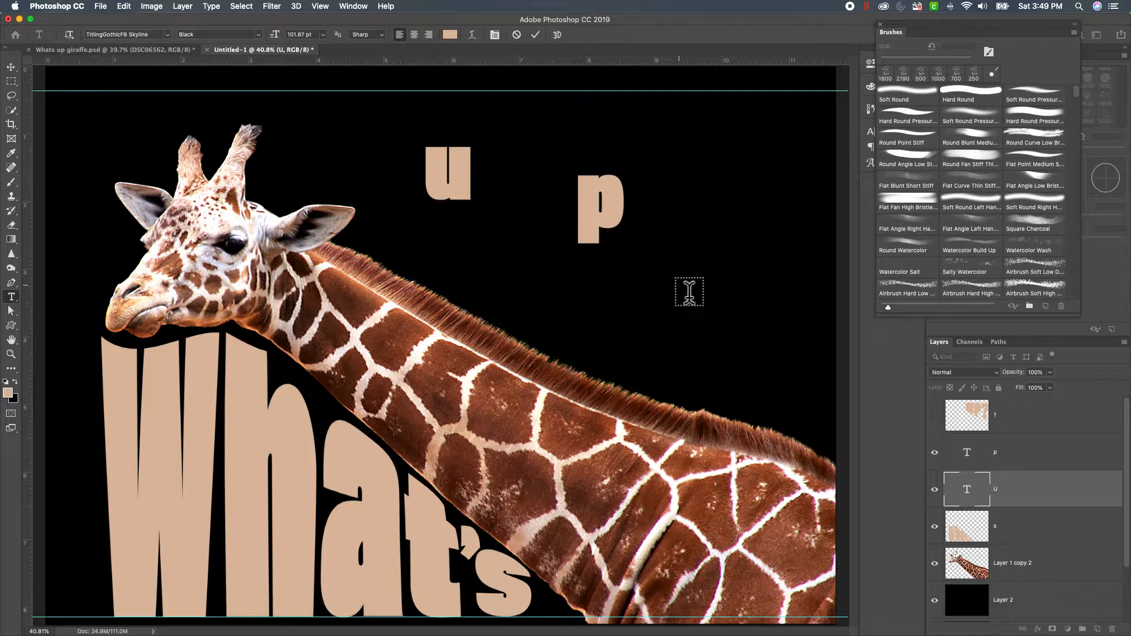
left_click(689, 292)
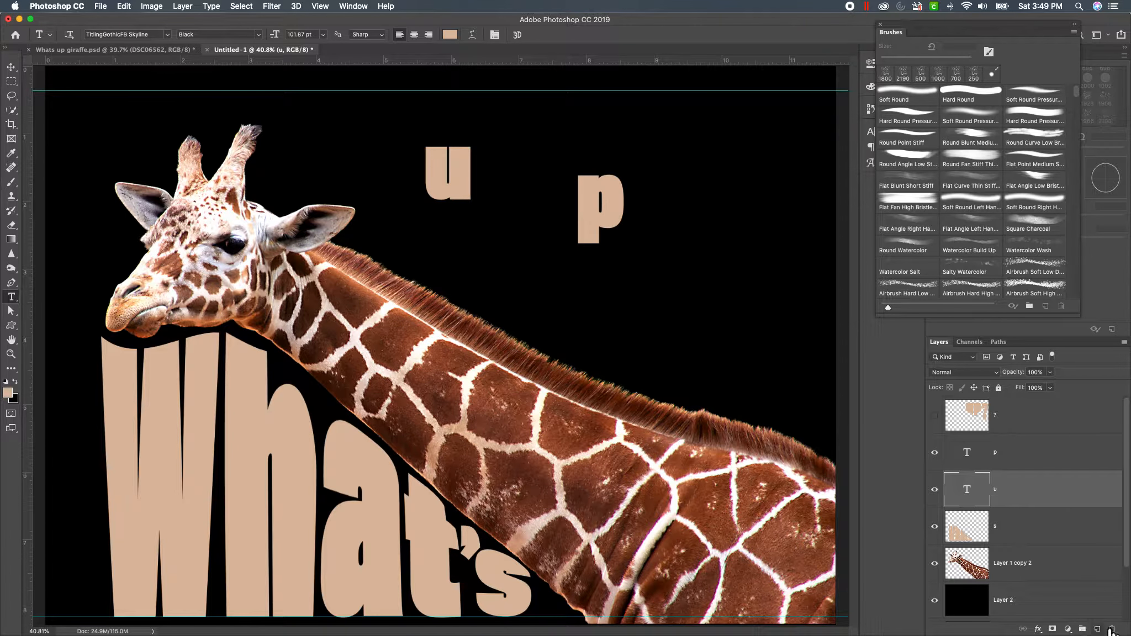
- Place a separate text "?" on its own layer, above the giraffe's back and beyond the "p"
left_click(690, 320)
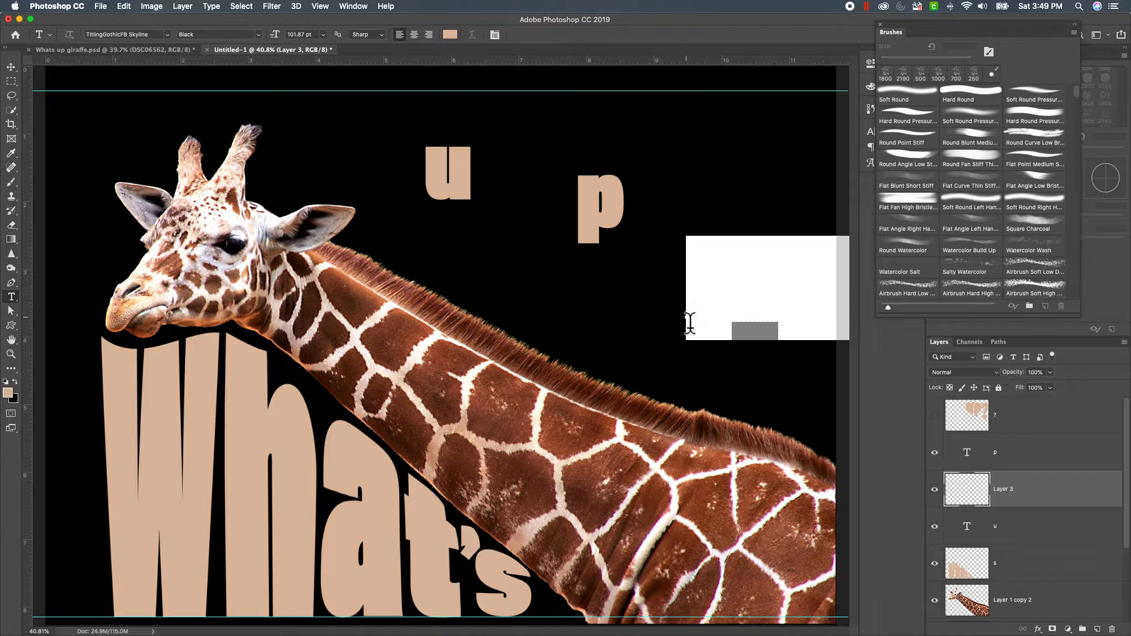
type("?")
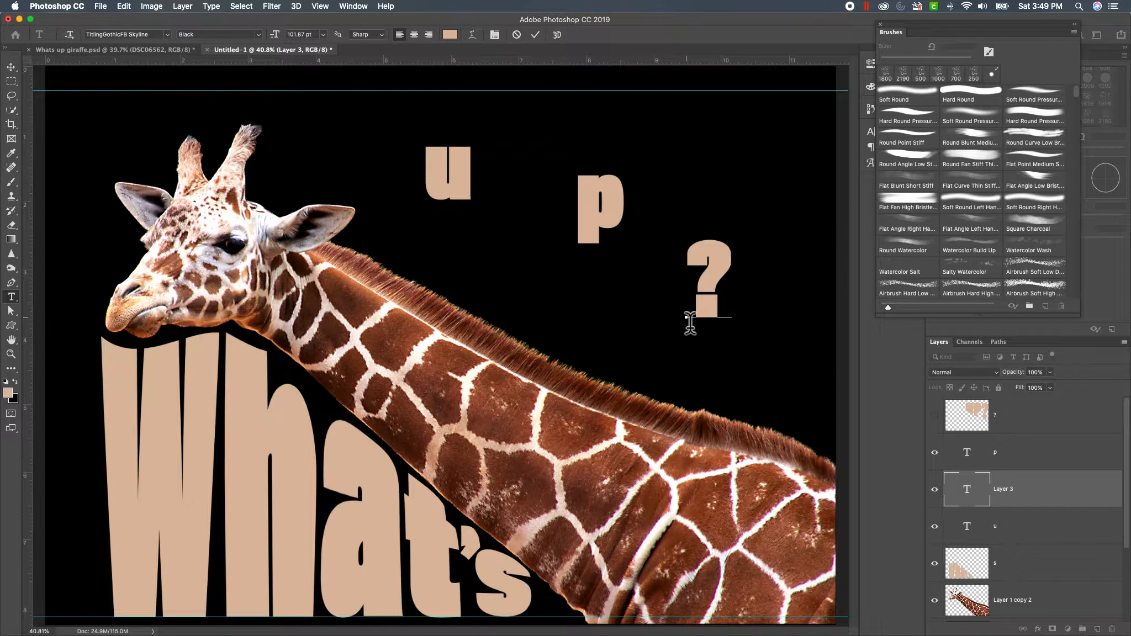
- Enlarge the "u" proportionally and position it on the black area just above the giraffe's neck
left_click(12, 67)
left_click(442, 179)
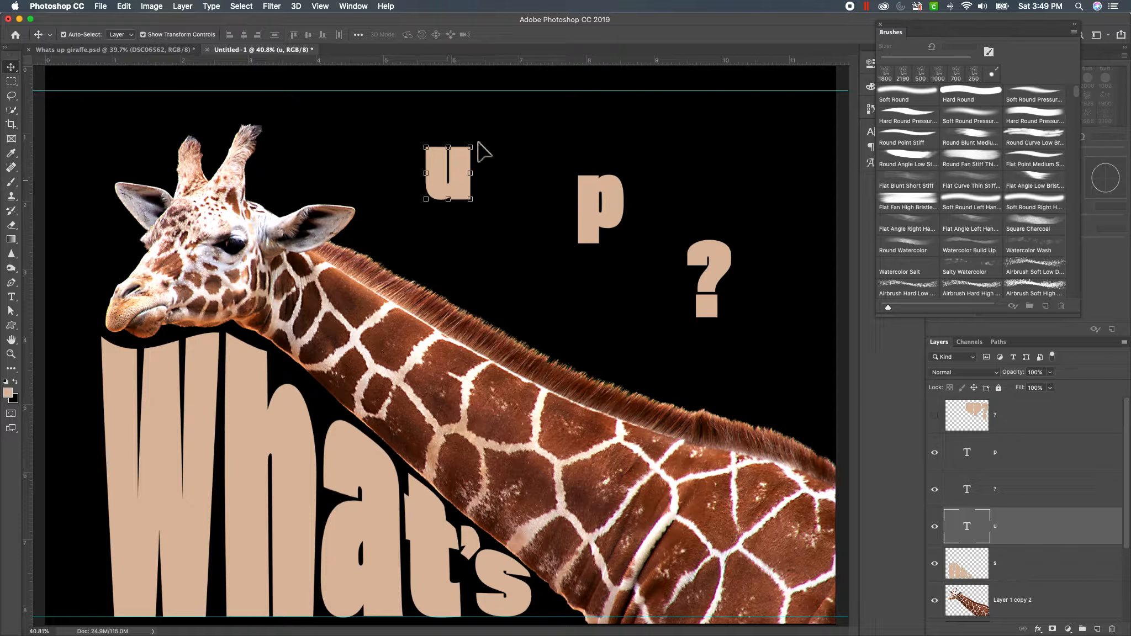
left_click_drag(452, 147, 453, 130)
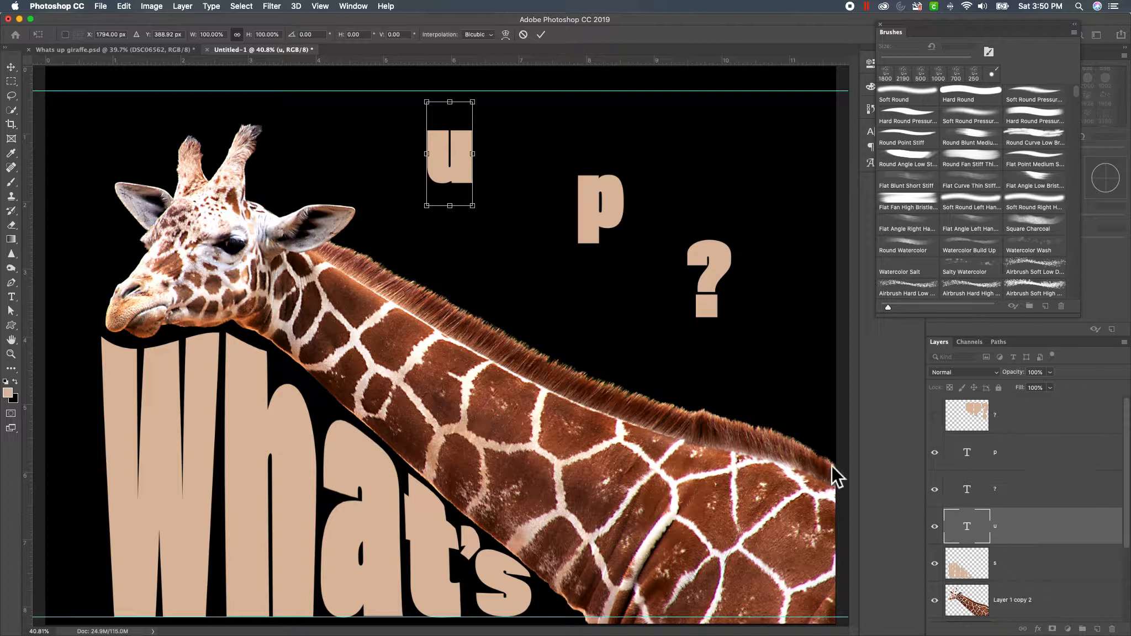
left_click_drag(459, 216, 464, 331)
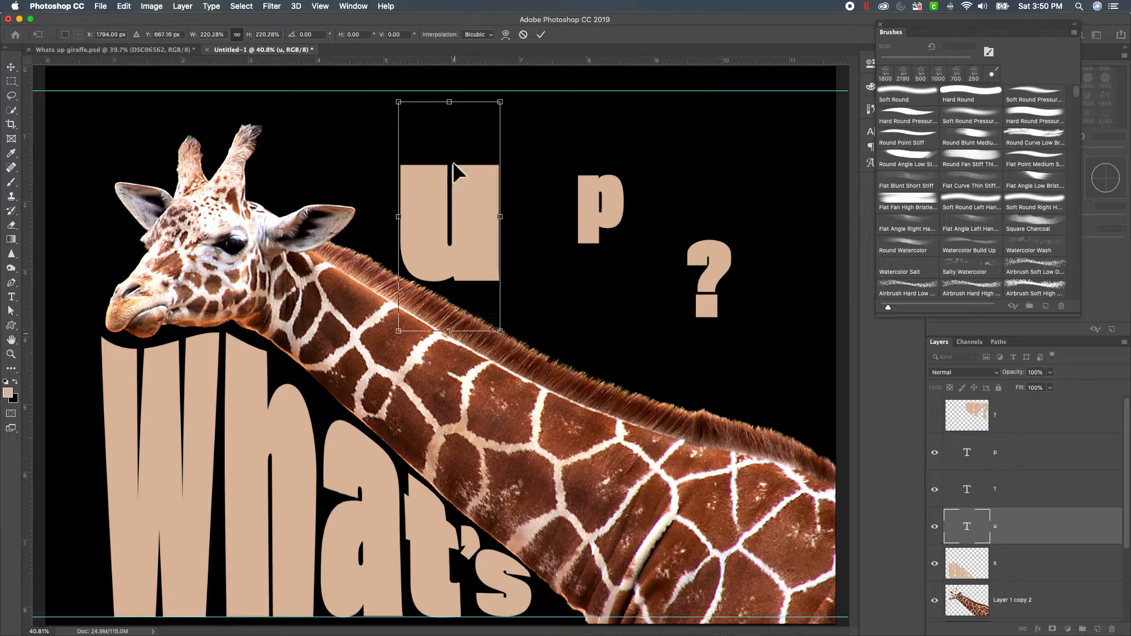
left_click_drag(453, 109, 451, 77)
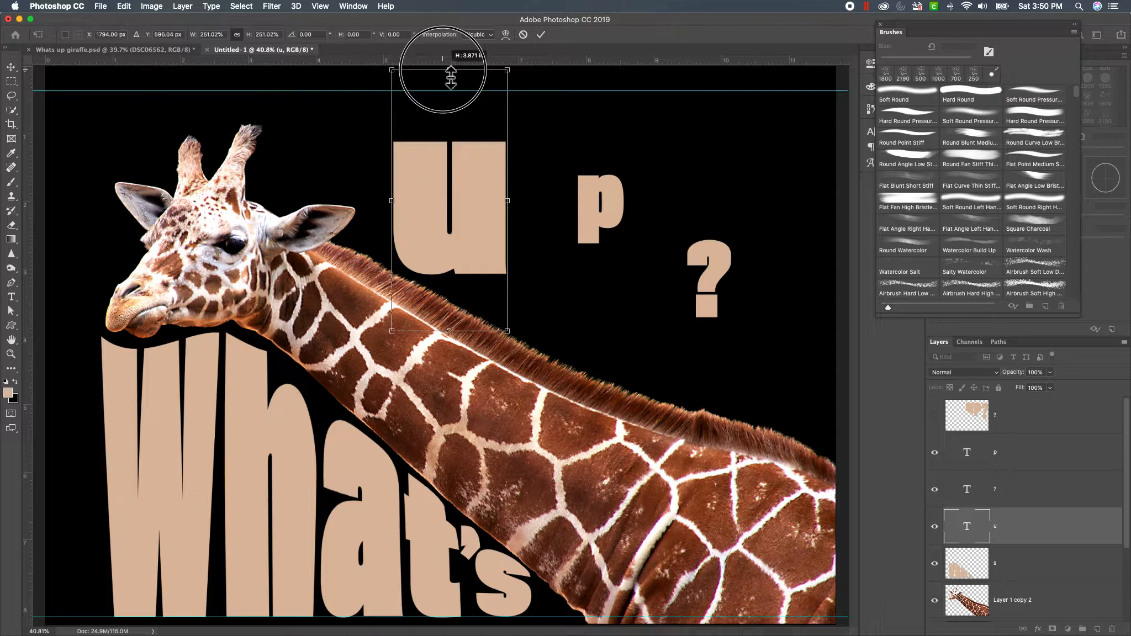
mouse_move(482, 181)
left_mouse_down()
mouse_move(355, 462)
mouse_move(368, 489)
mouse_move(507, 189)
mouse_move(520, 175)
mouse_move(523, 195)
mouse_move(561, 202)
left_mouse_up()
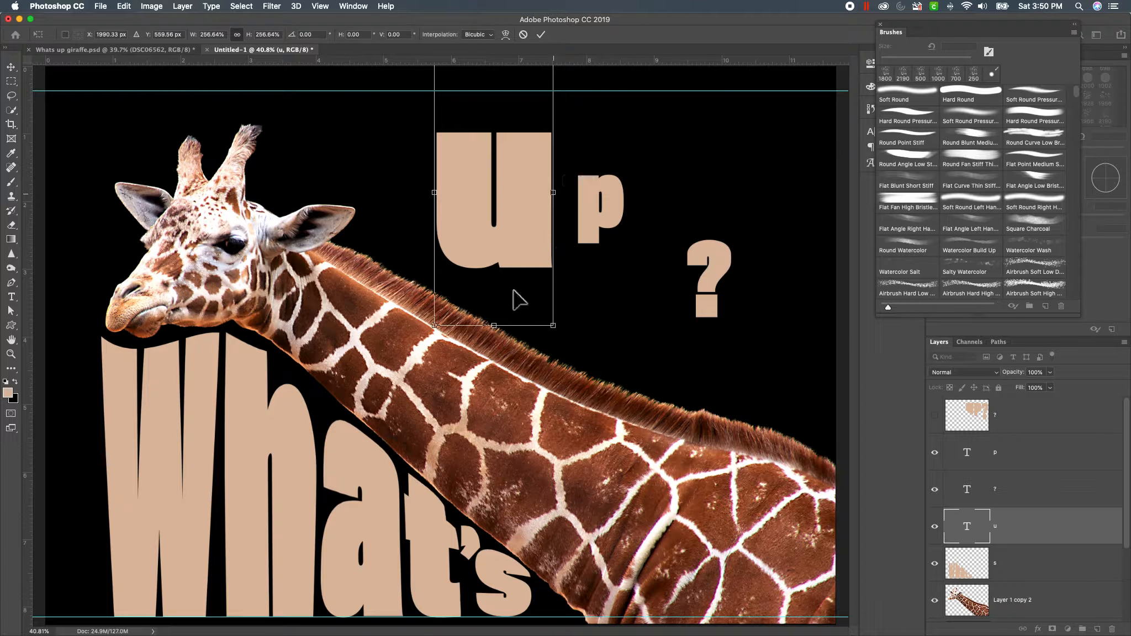
left_click_drag(502, 331, 493, 356)
key("Return")
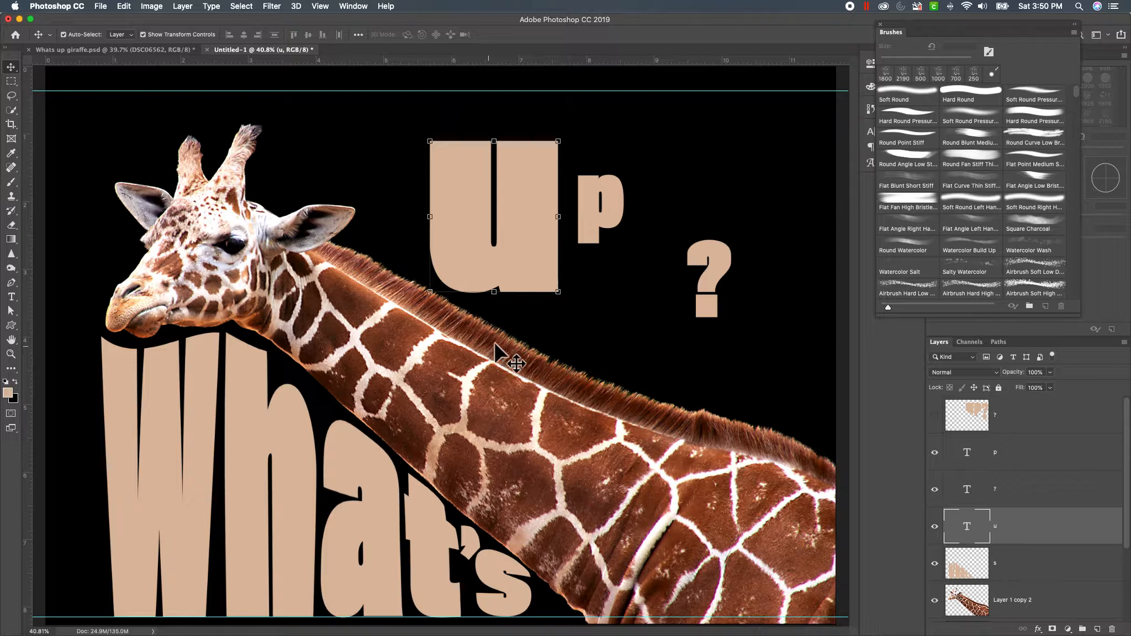
- Scale the "p" proportionally to about 268% and position it directly beside the enlarged "u"
left_click(600, 227)
left_click_drag(610, 180, 600, 138)
left_click_drag(603, 231, 600, 369)
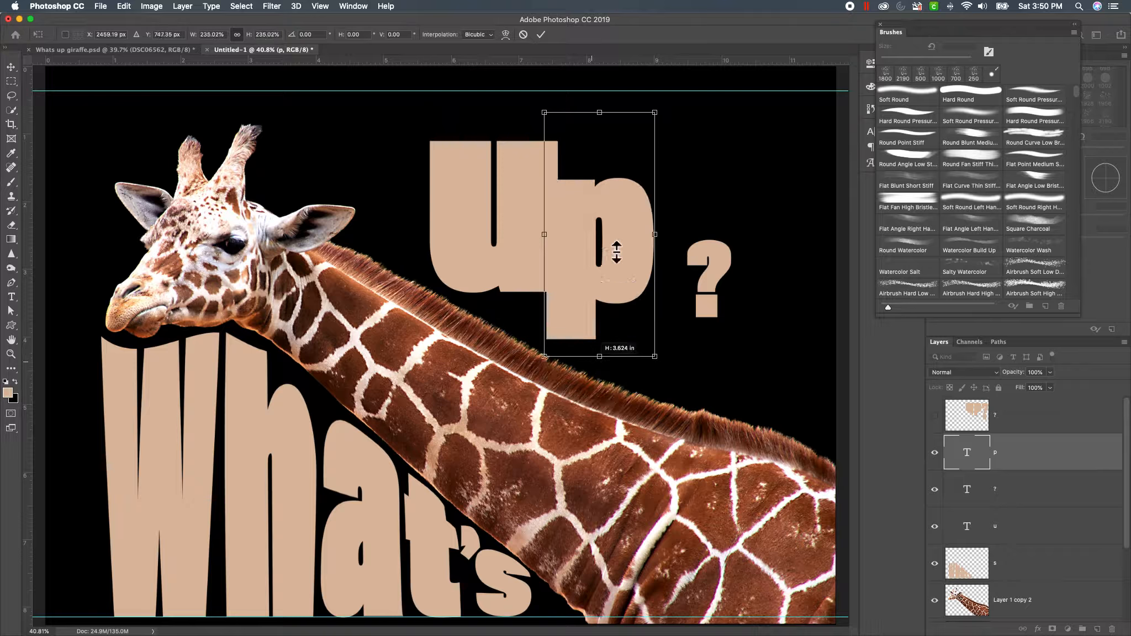
left_click_drag(599, 112, 619, 74)
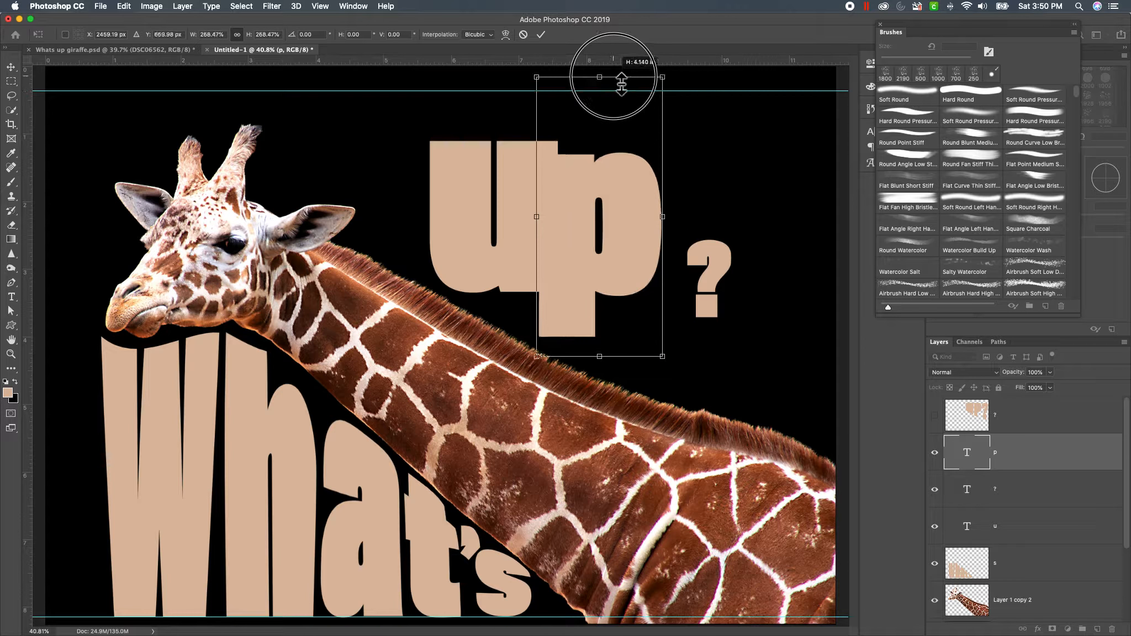
left_click_drag(631, 196, 659, 180)
key("Return")
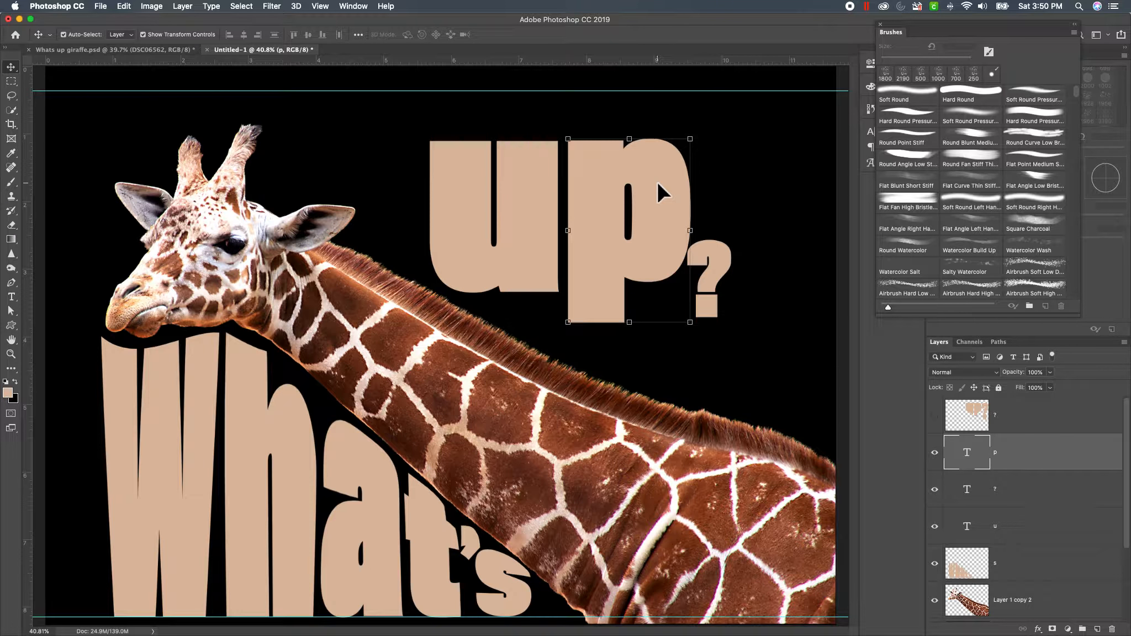
- Enlarge the "?" proportionally to about the height of the "p" and position it just beyond that letter
double_click(718, 259)
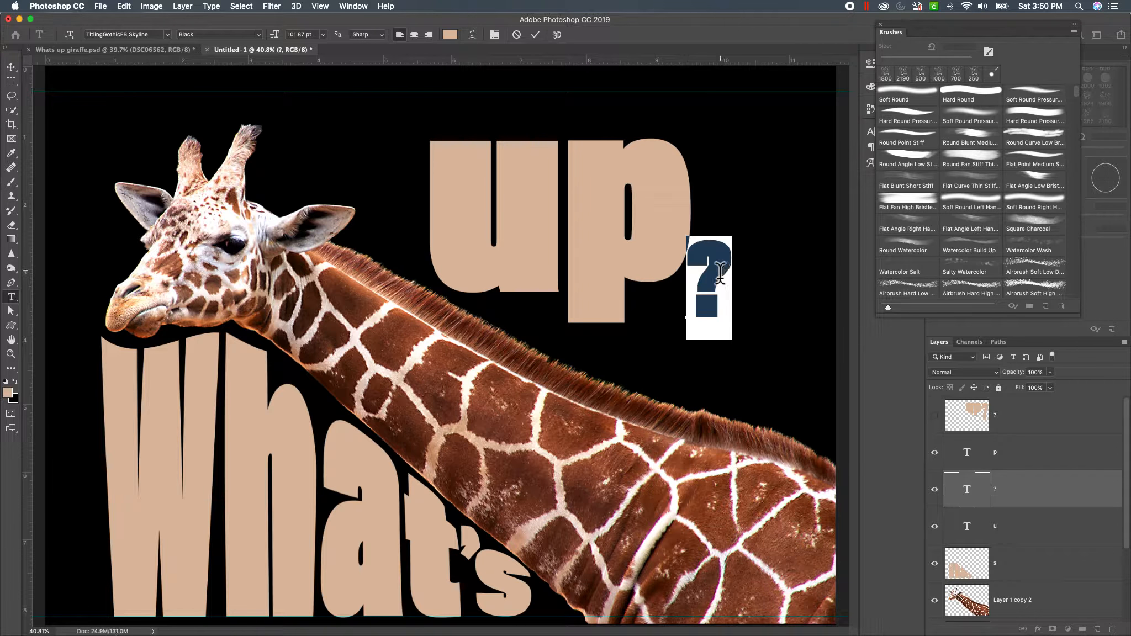
left_click(11, 67)
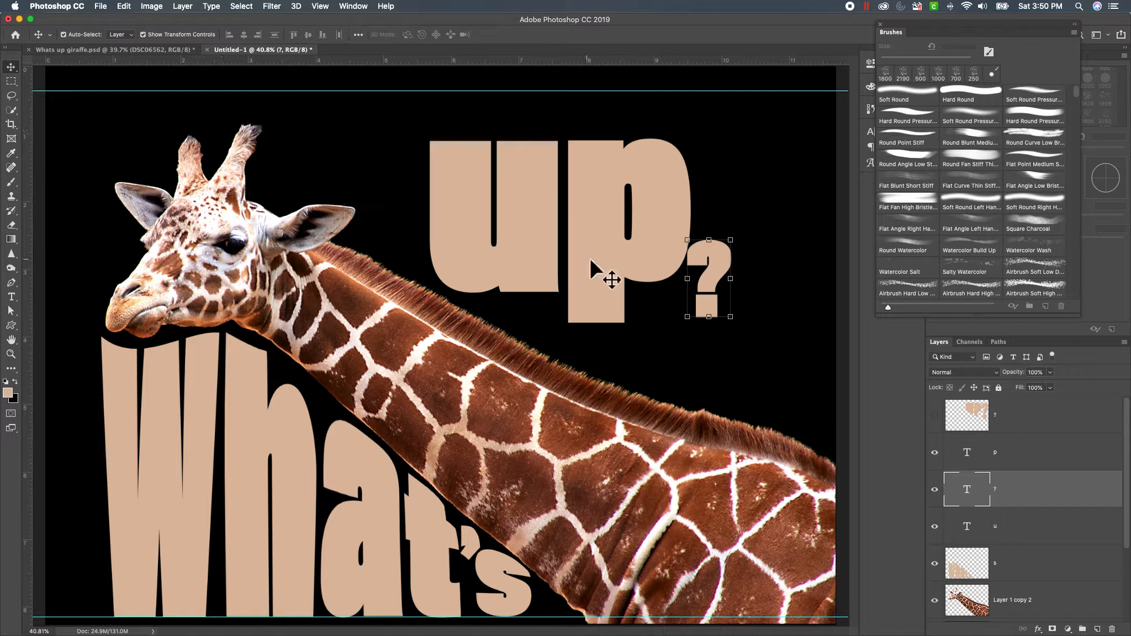
left_click_drag(709, 251, 746, 106)
left_click_drag(757, 312, 756, 362)
mouse_move(747, 285)
left_mouse_down()
mouse_move(730, 305)
mouse_move(745, 306)
left_mouse_up()
key("Return")
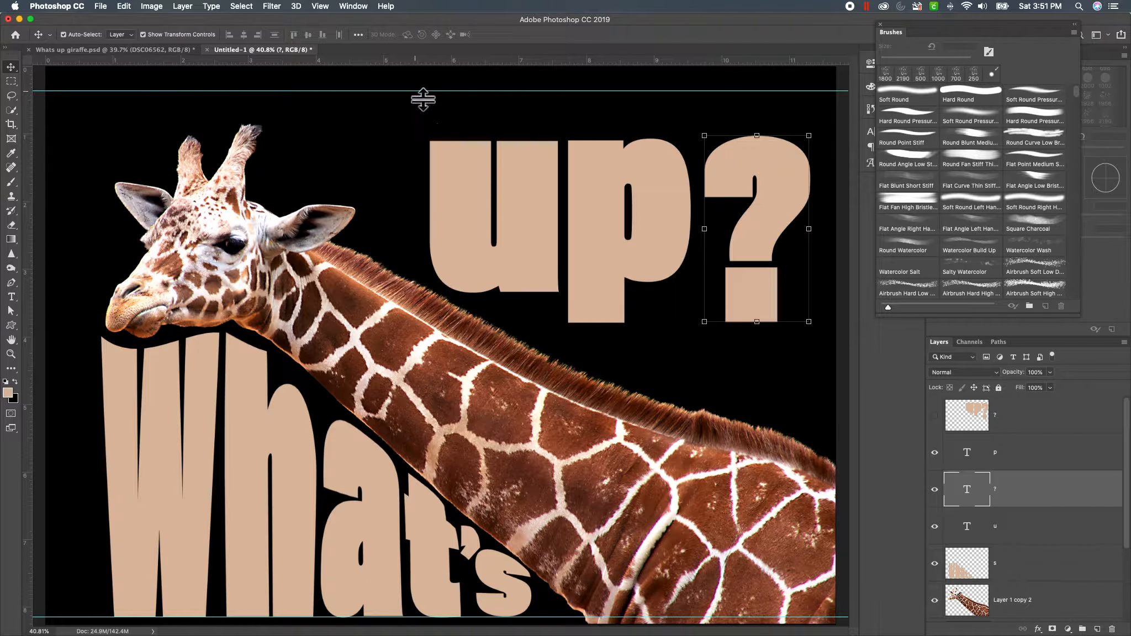
- Remove the upper horizontal guide and place a new one level with the tips of the giraffe's horns
left_click_drag(422, 91, 429, 30)
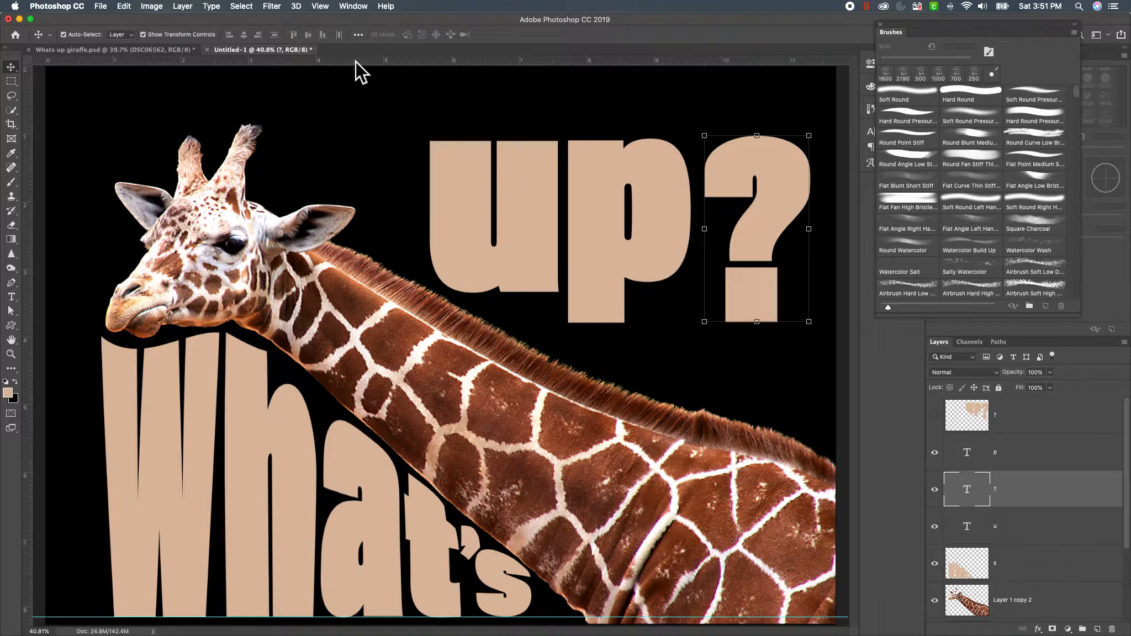
left_click_drag(355, 64, 363, 133)
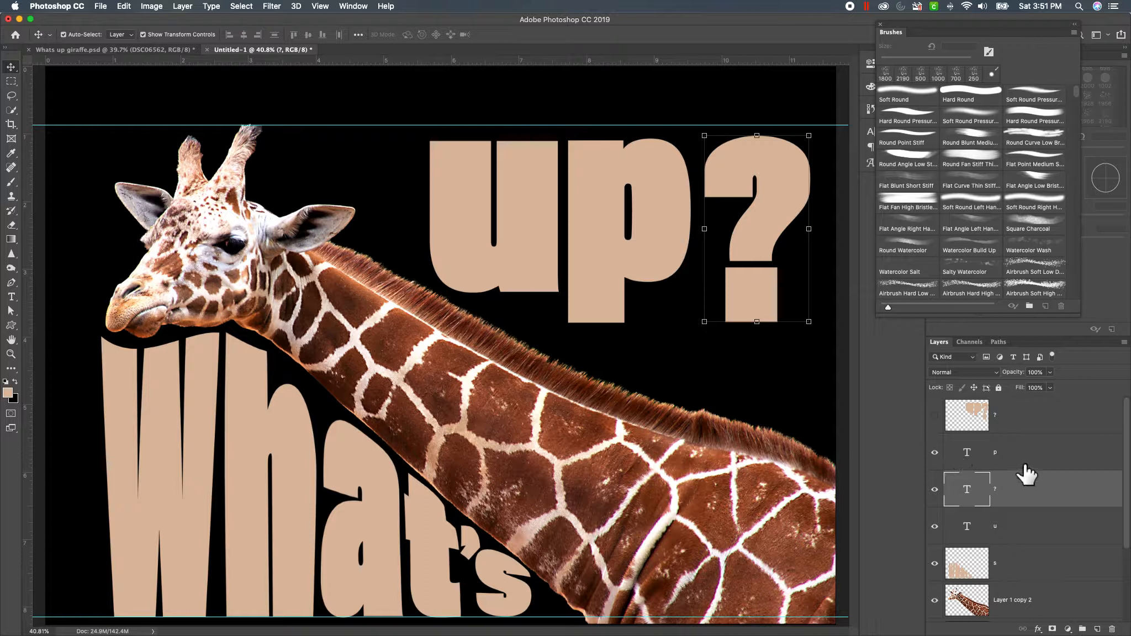
- Rasterize the "u" text layer
left_click(1030, 530)
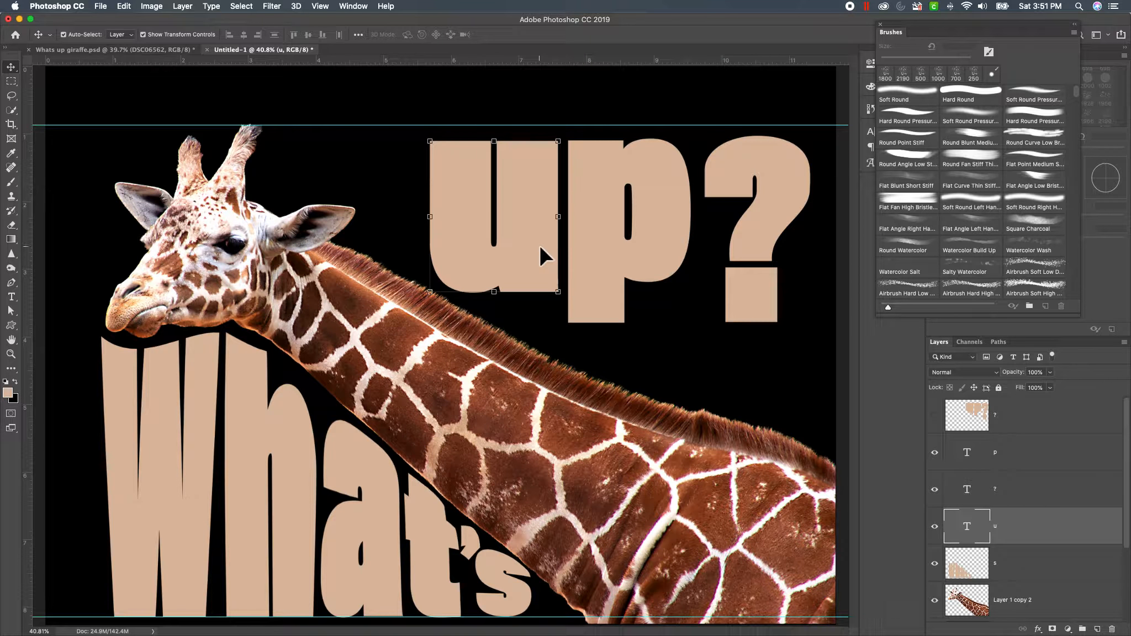
right_click(1028, 528)
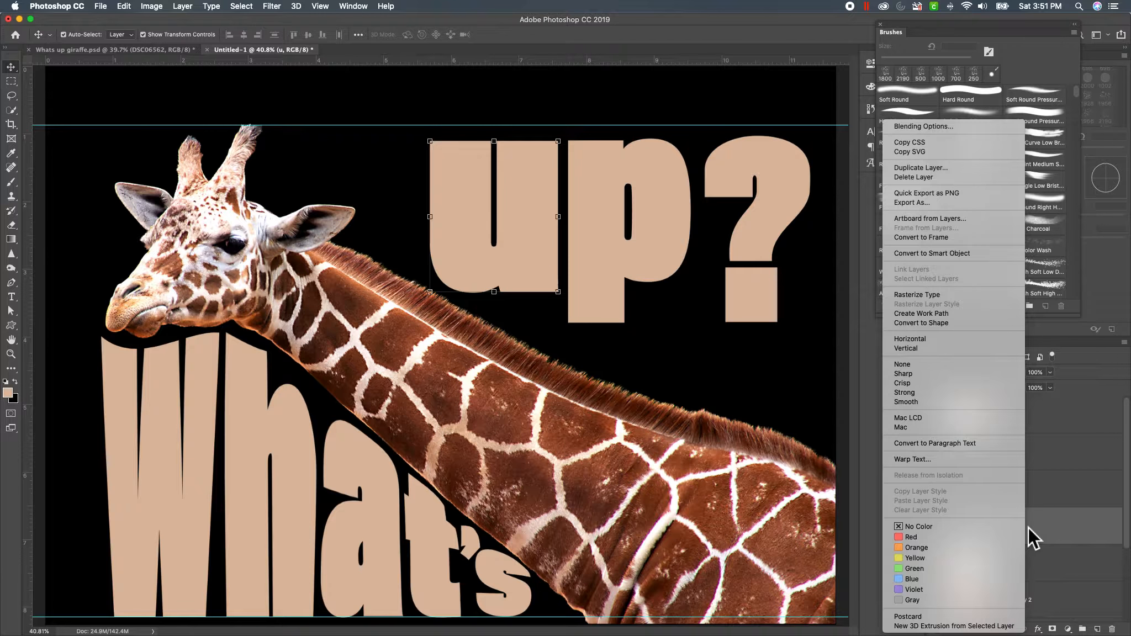
left_click(928, 297)
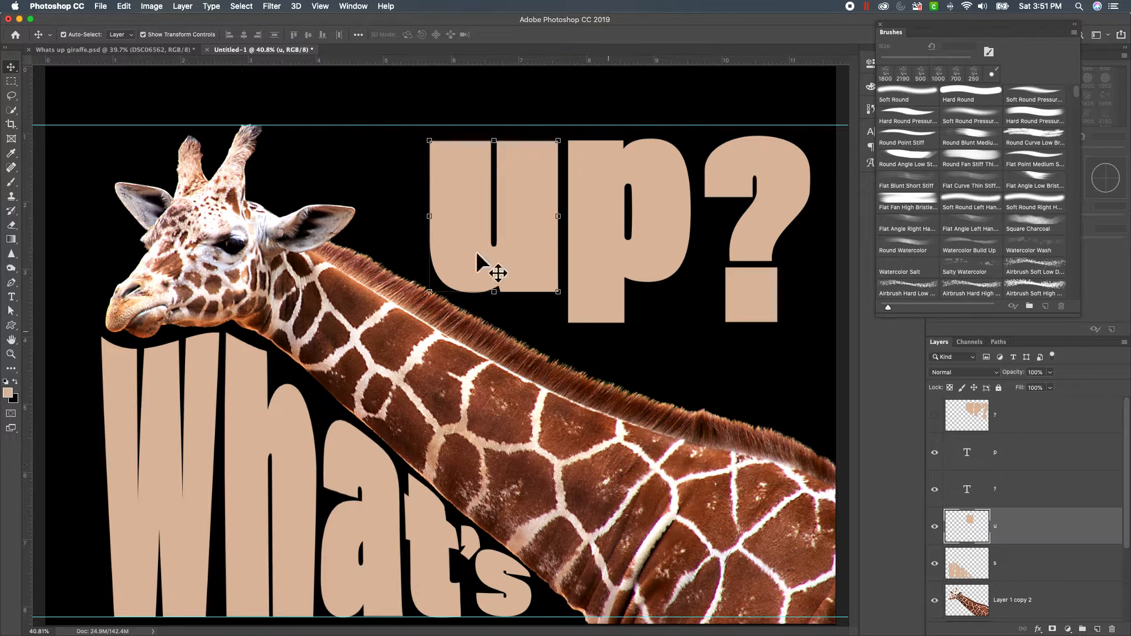
- Distort the "u" to about 113% height, extending its top to the upper guide and its bottom slightly toward the giraffe's neck
right_click(558, 216)
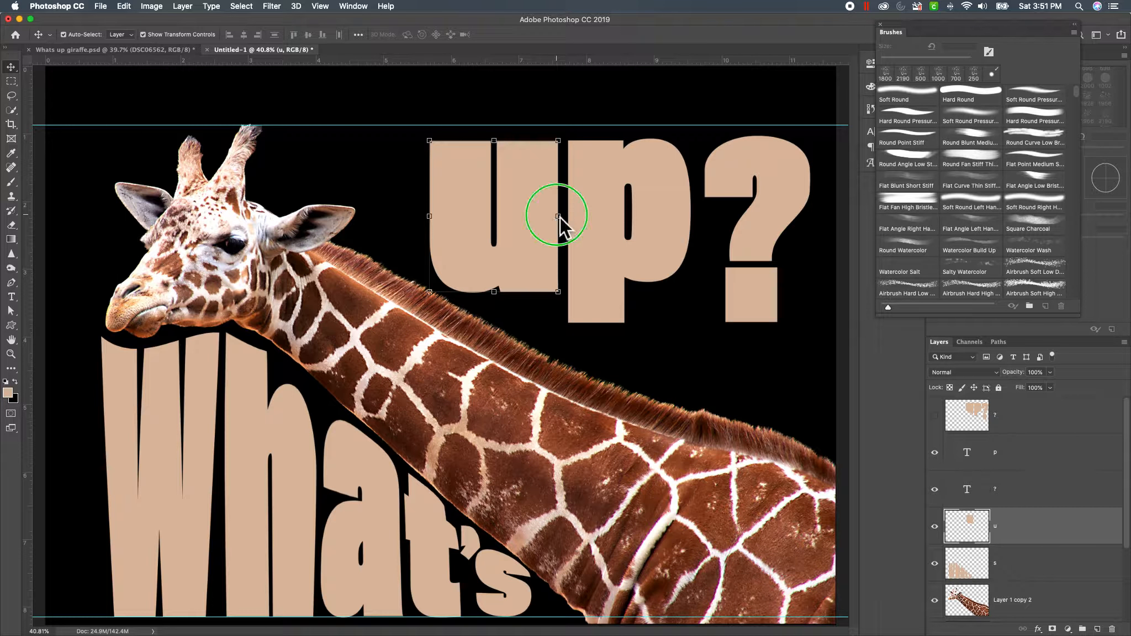
left_click(537, 224)
left_click(492, 286)
left_click(499, 296)
right_click(496, 291)
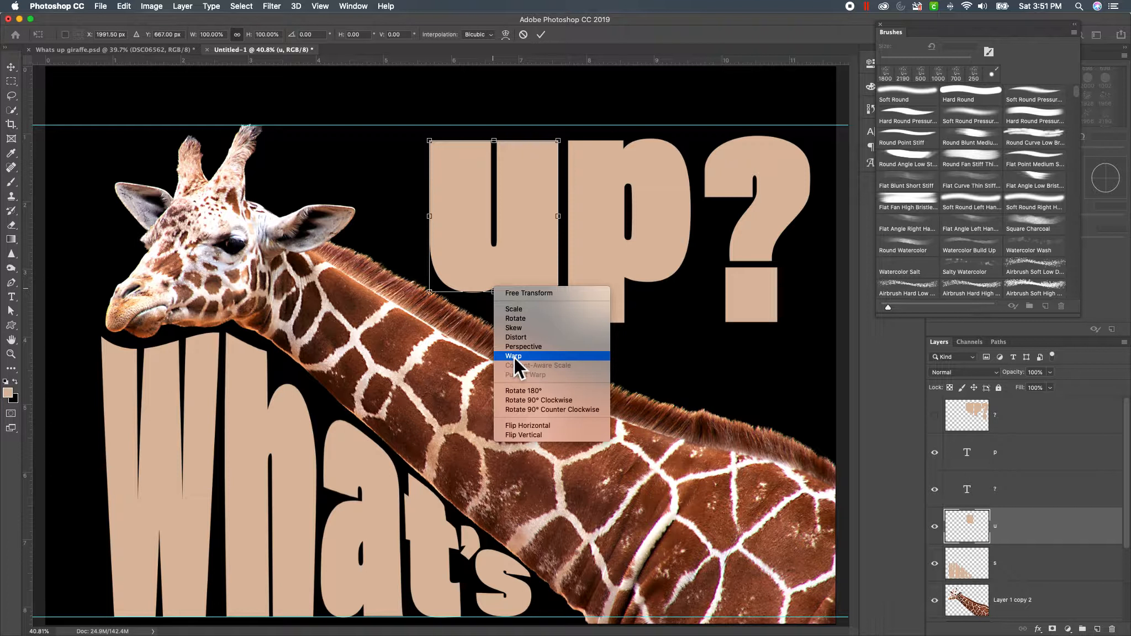
left_click(514, 341)
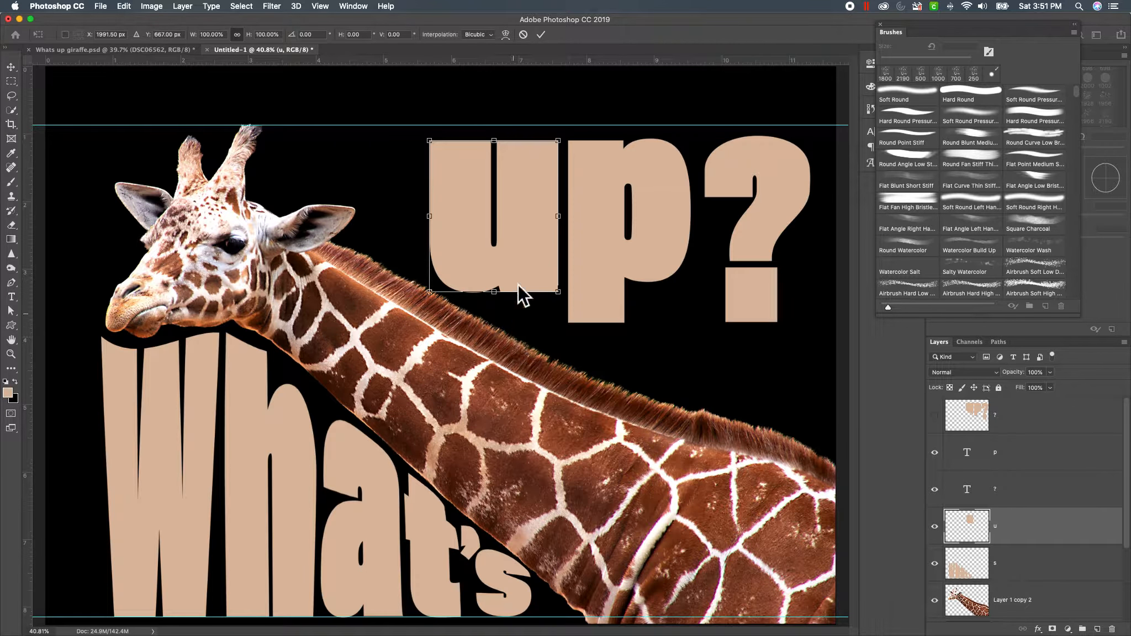
mouse_move(494, 144)
left_mouse_down()
mouse_move(493, 126)
mouse_move(508, 135)
mouse_move(445, 127)
mouse_move(497, 82)
mouse_move(493, 135)
mouse_move(565, 132)
mouse_move(483, 121)
mouse_move(420, 138)
mouse_move(618, 131)
mouse_move(534, 140)
mouse_move(496, 122)
mouse_move(494, 131)
left_mouse_up()
left_click_drag(494, 291, 495, 300)
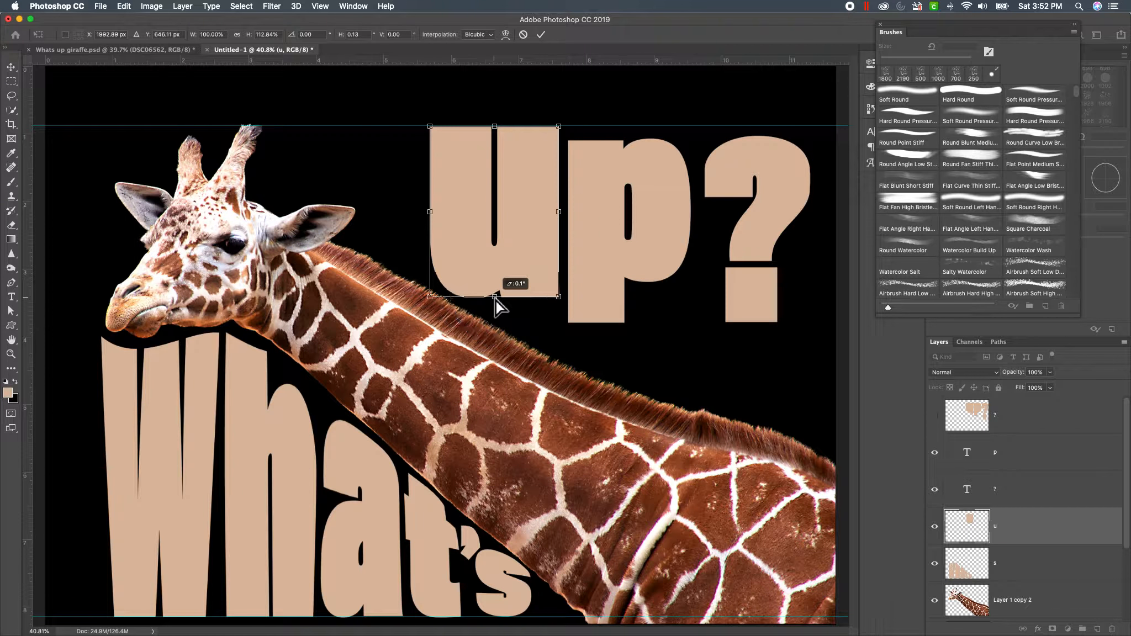
key("Return")
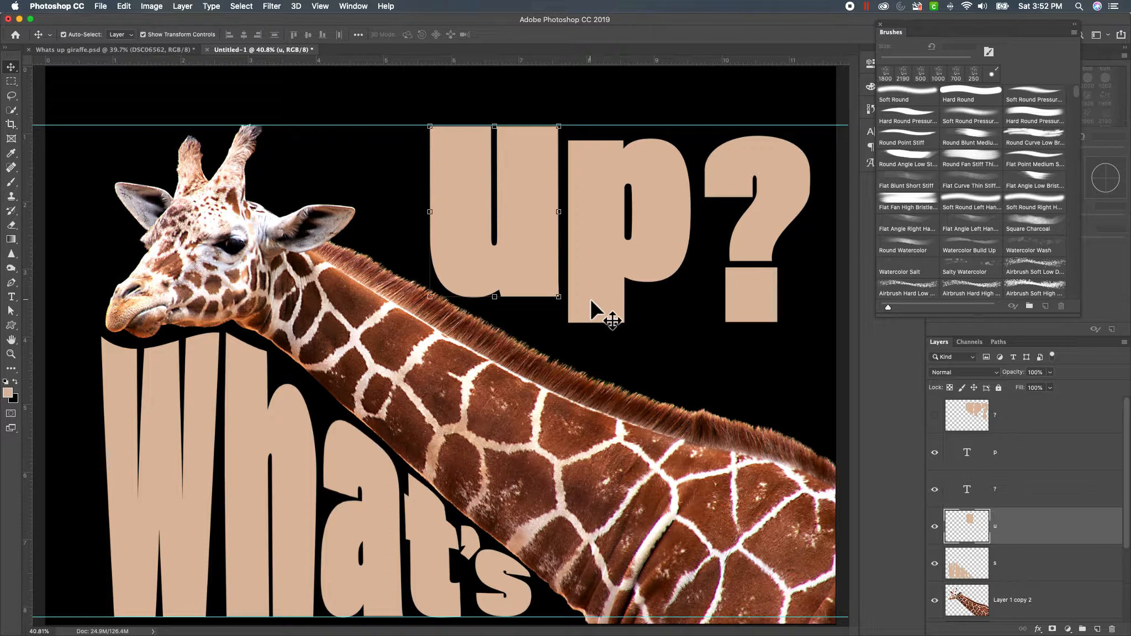
right_click(495, 294)
left_click(473, 289)
right_click(496, 298)
left_click(489, 301)
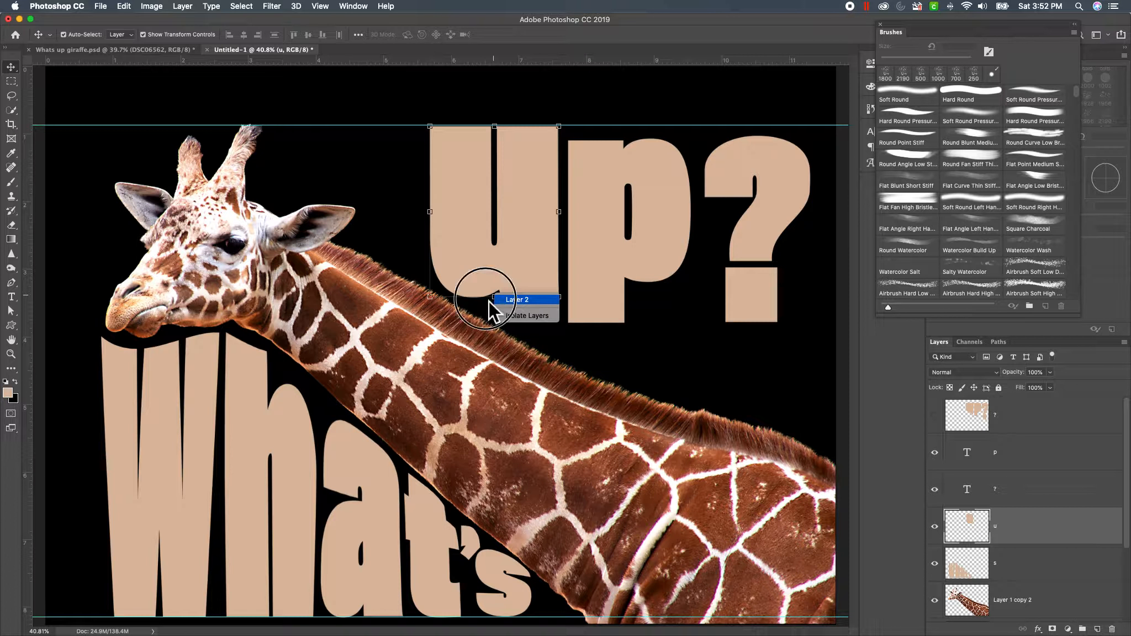
right_click(497, 303)
left_click(494, 299)
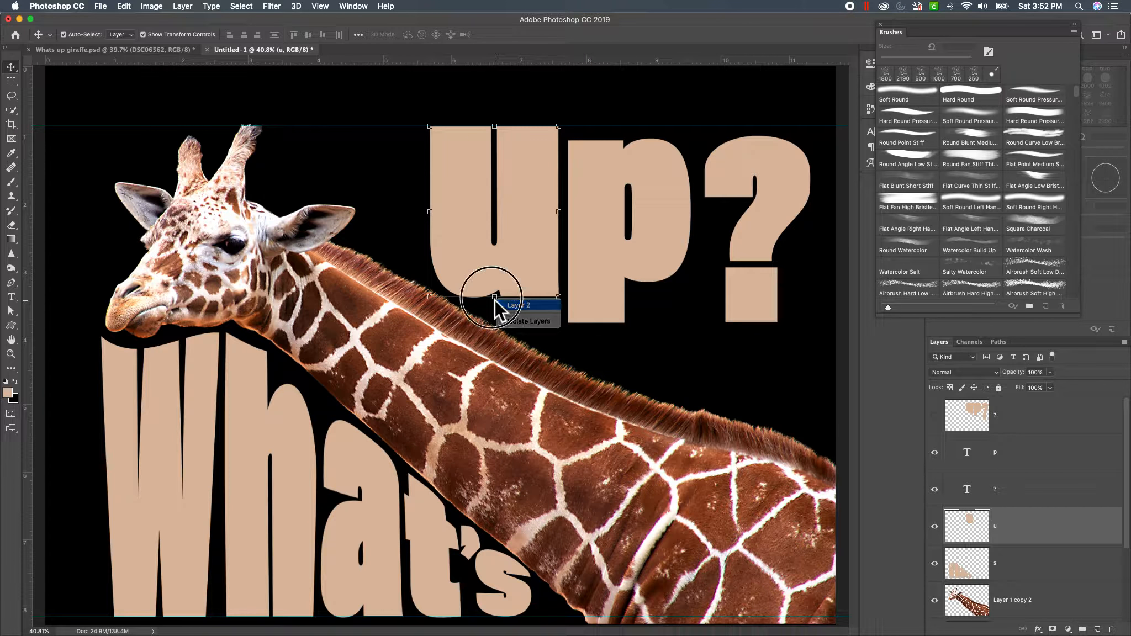
right_click(488, 294)
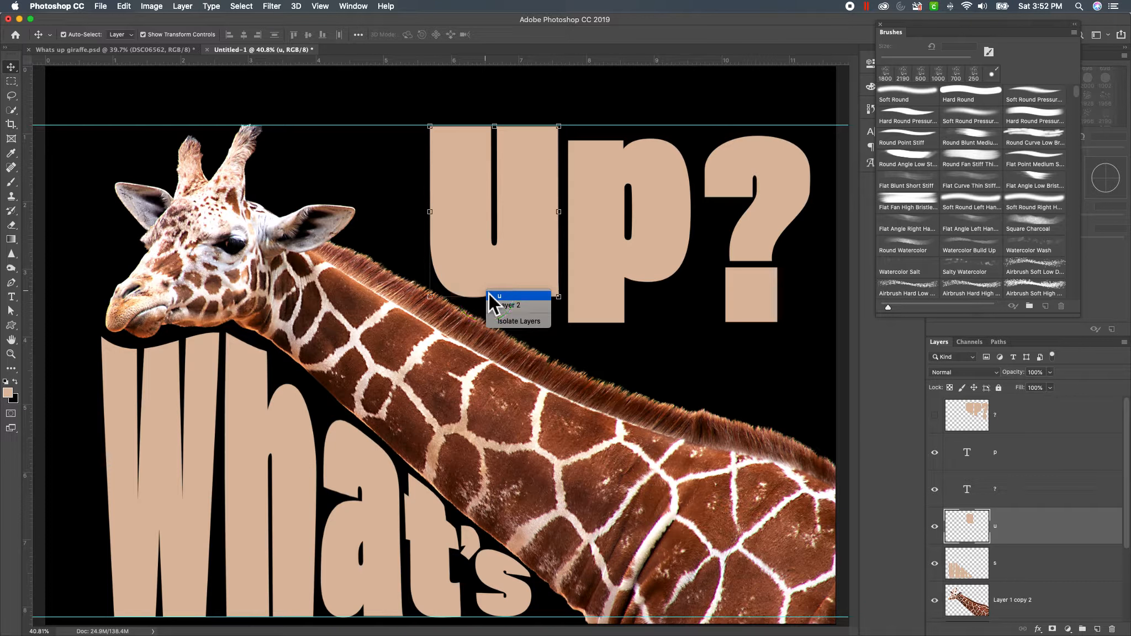
left_click(488, 294)
- Warp the "u", pulling its bottom corner nearest the "p" downward and shaping the bottom edge to follow the slope of the giraffe's mane
key("ctrl+t")
right_click(497, 300)
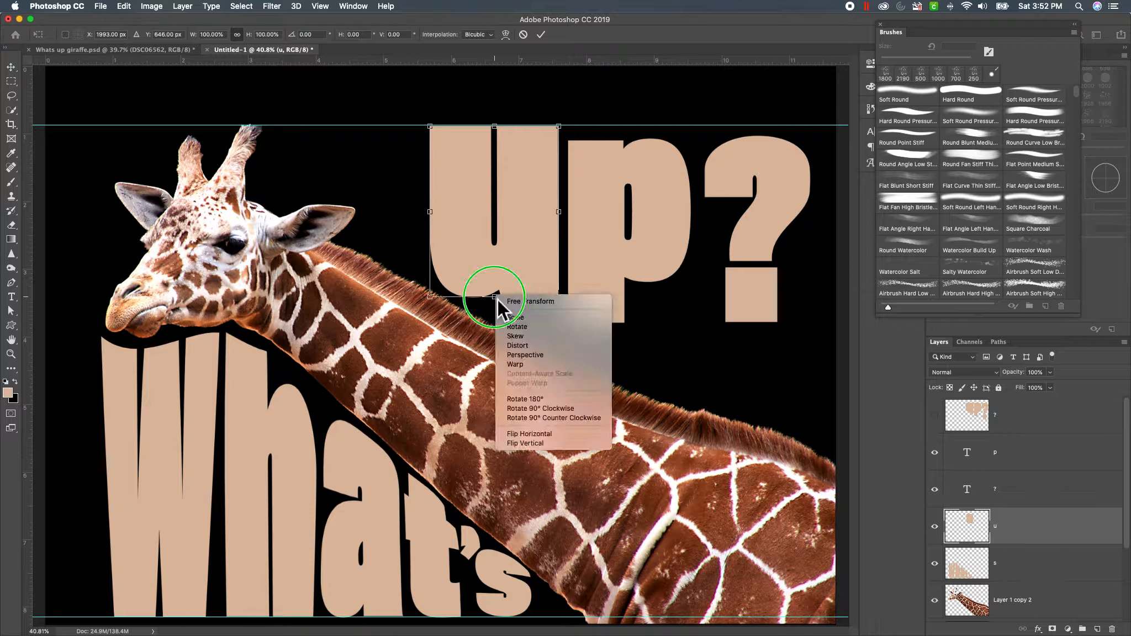
left_click(521, 366)
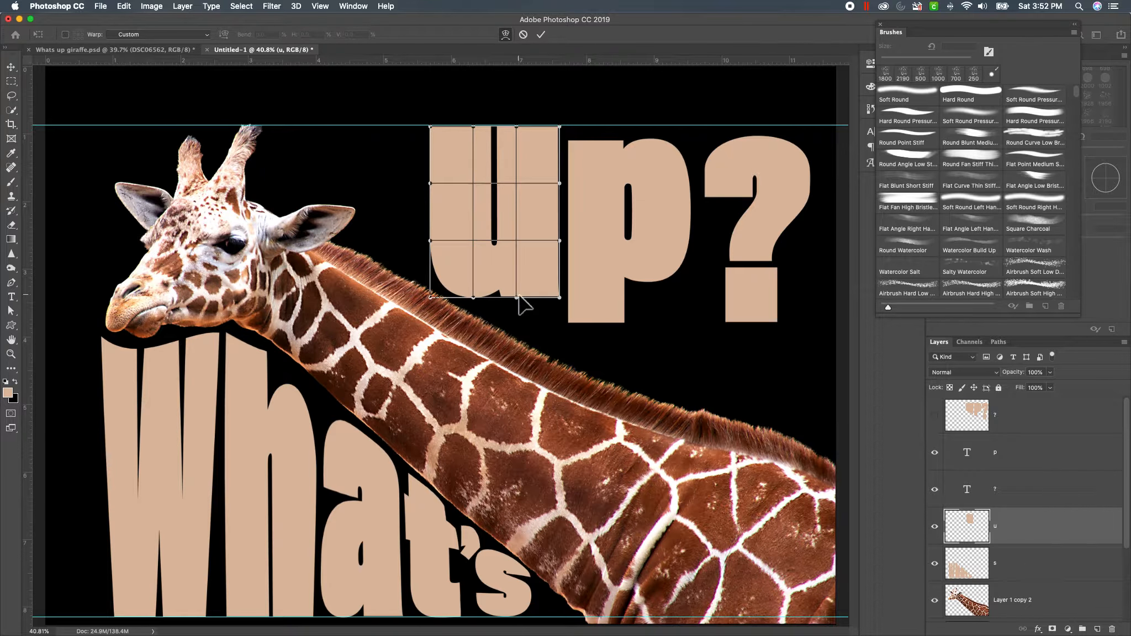
left_click_drag(559, 298, 561, 348)
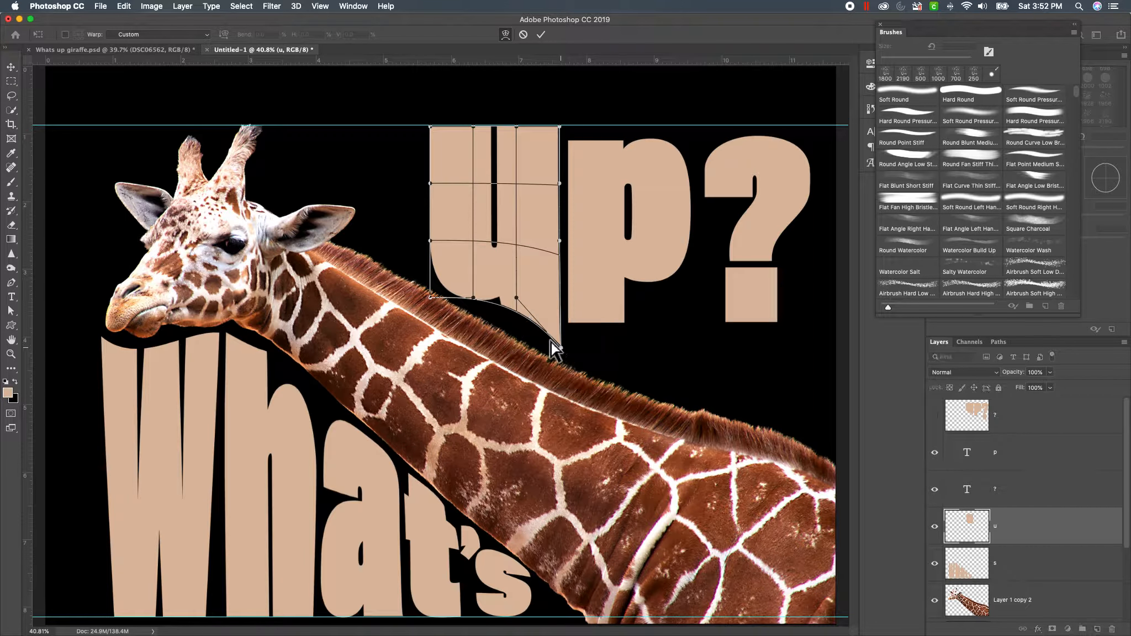
left_click_drag(517, 299, 514, 321)
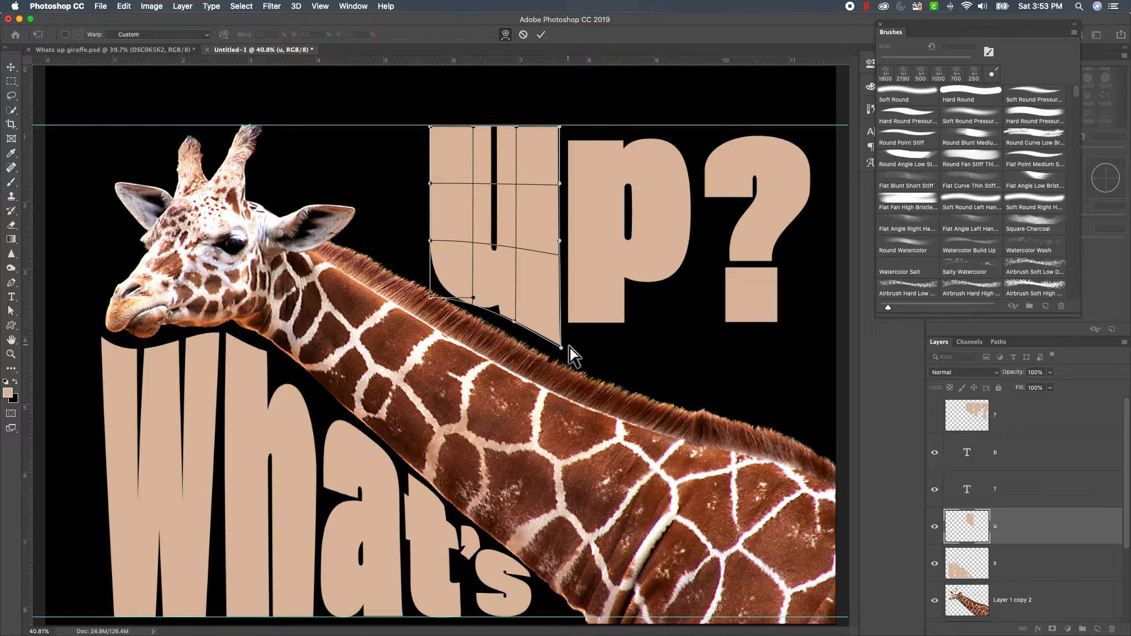
left_click_drag(563, 351, 513, 329)
key("Return")
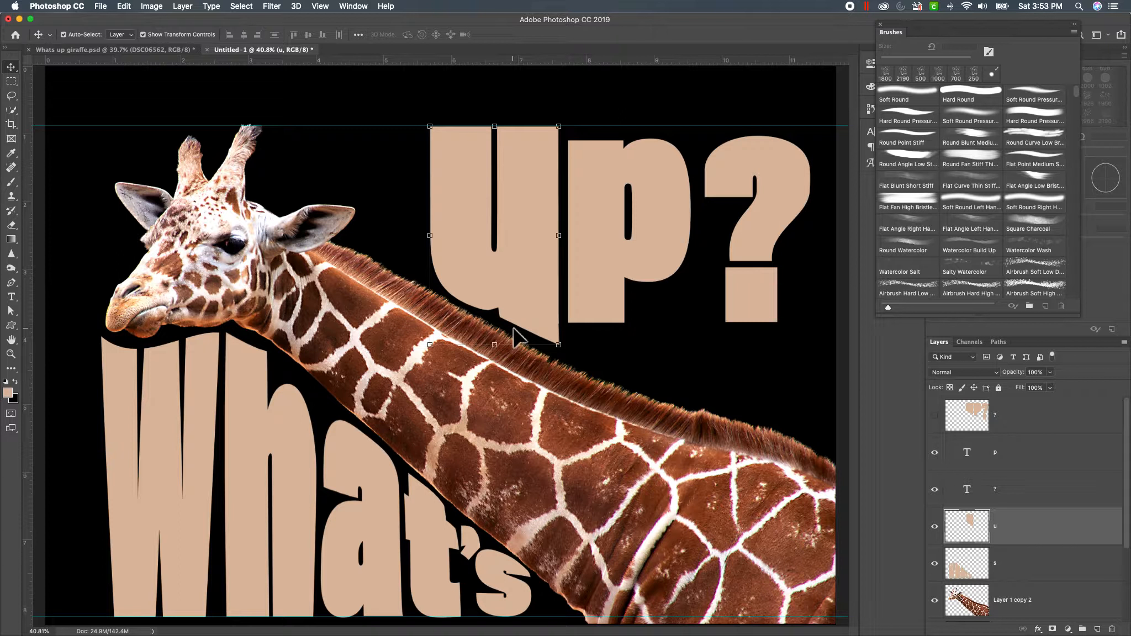
- Rasterize the "p" text layer
left_click(606, 223)
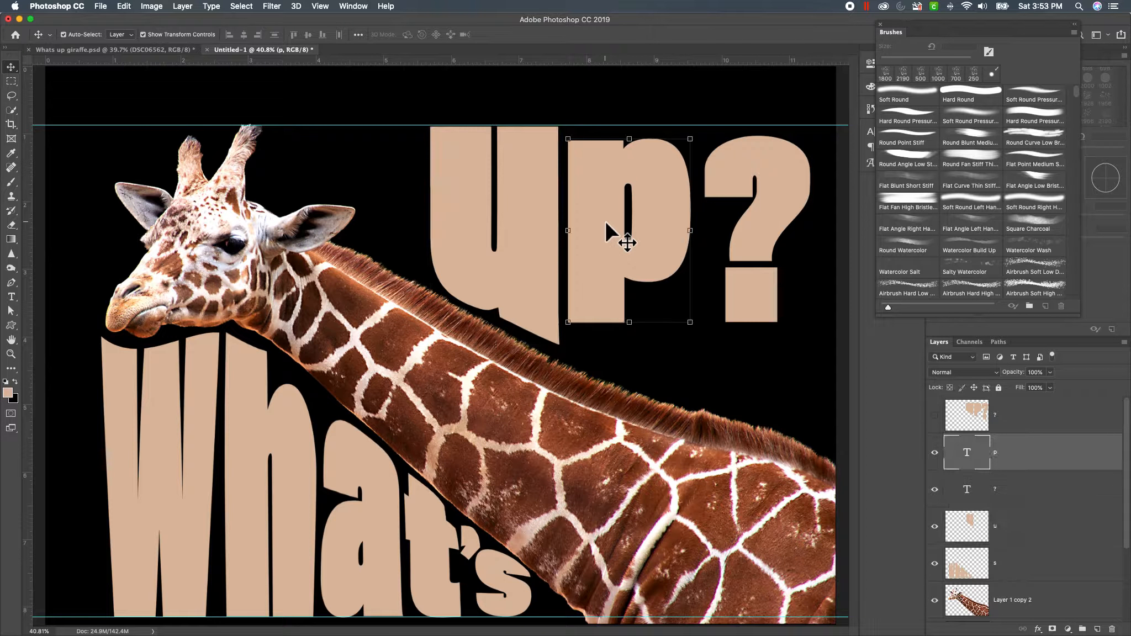
right_click(1022, 455)
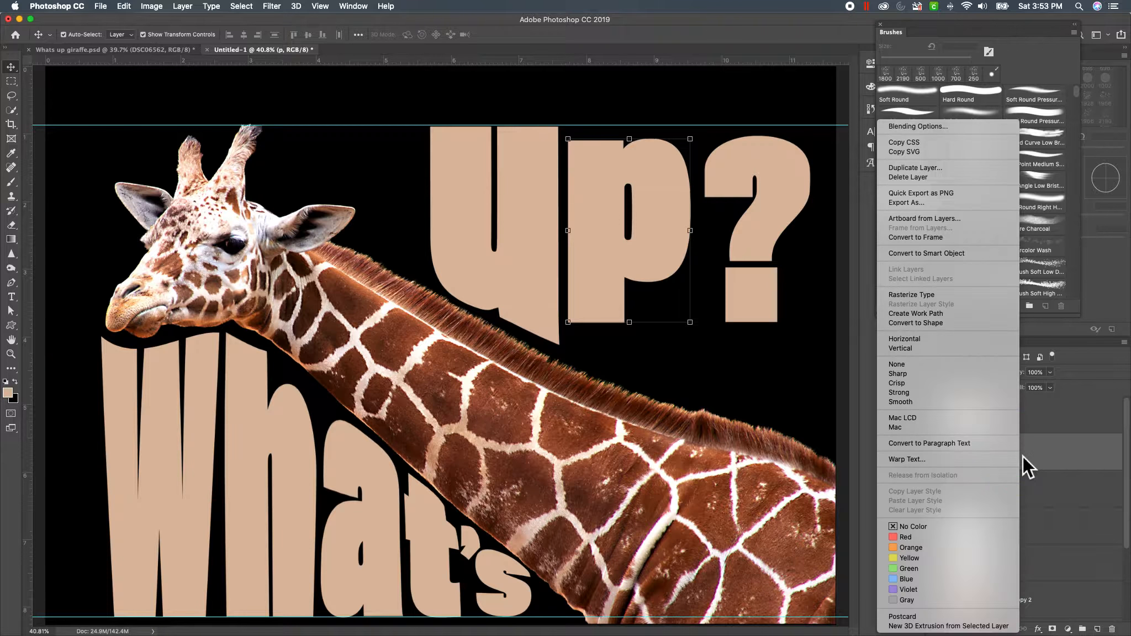
left_click(938, 299)
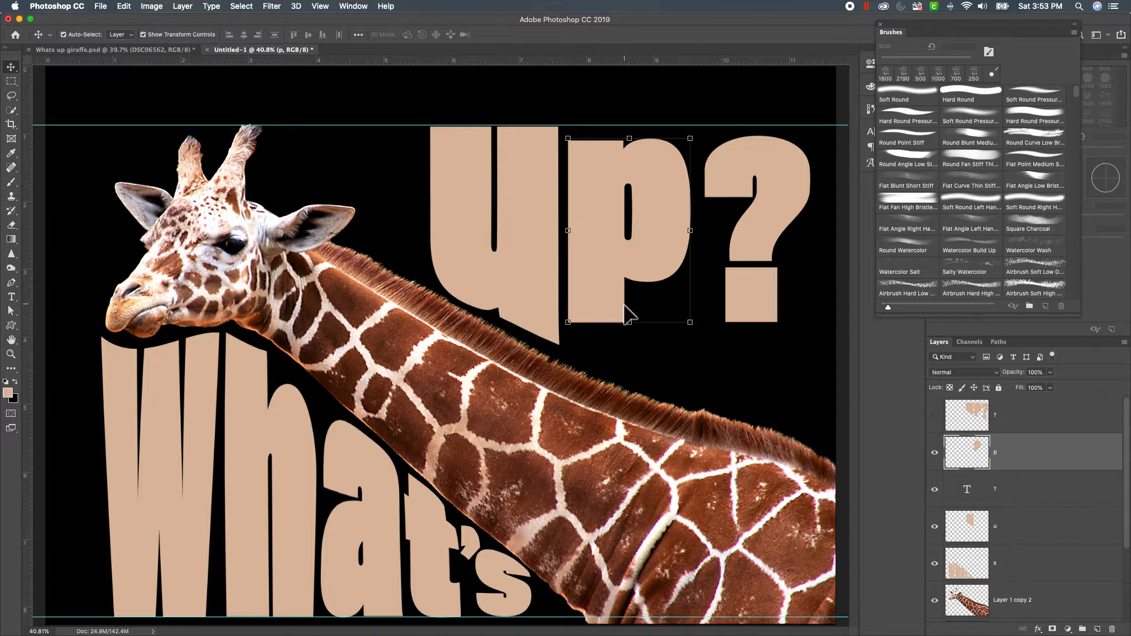
- Distort the "p" to about 136% height, extending its top to the upper guide and its stem down to the giraffe's mane
right_click(628, 321)
left_click(628, 321)
right_click(632, 325)
left_click(629, 326)
left_click(629, 323)
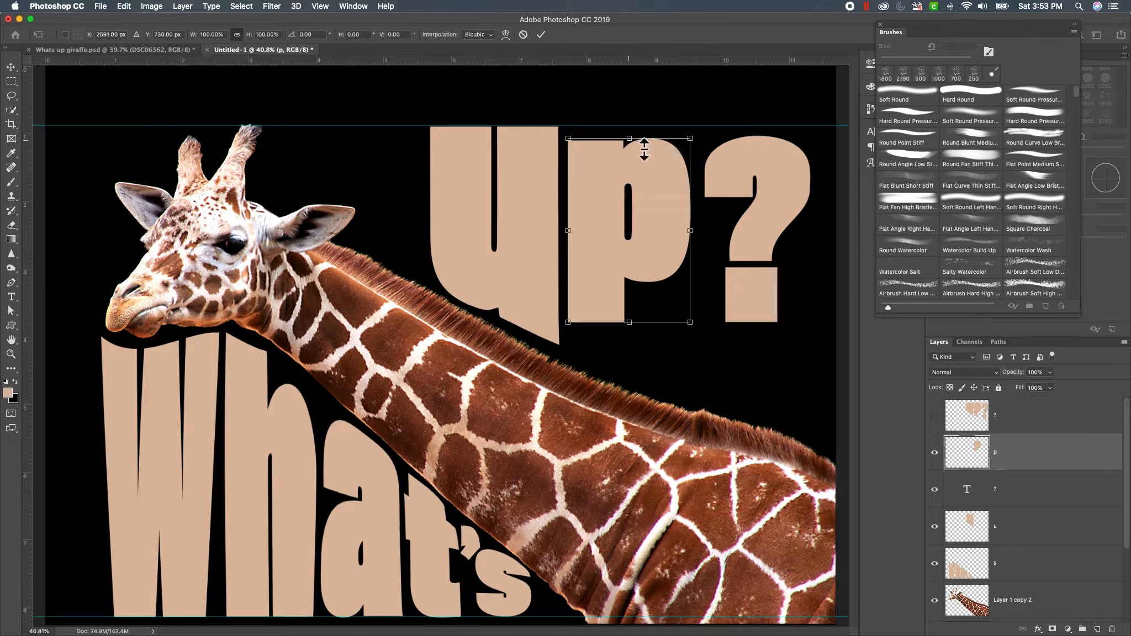
right_click(631, 320)
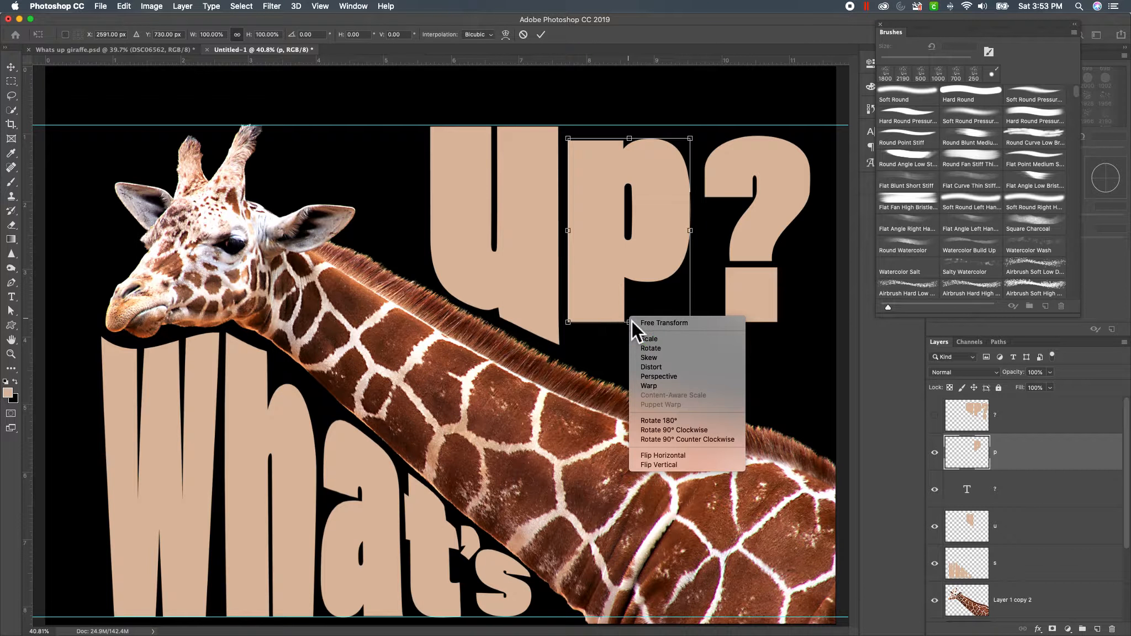
left_click(638, 367)
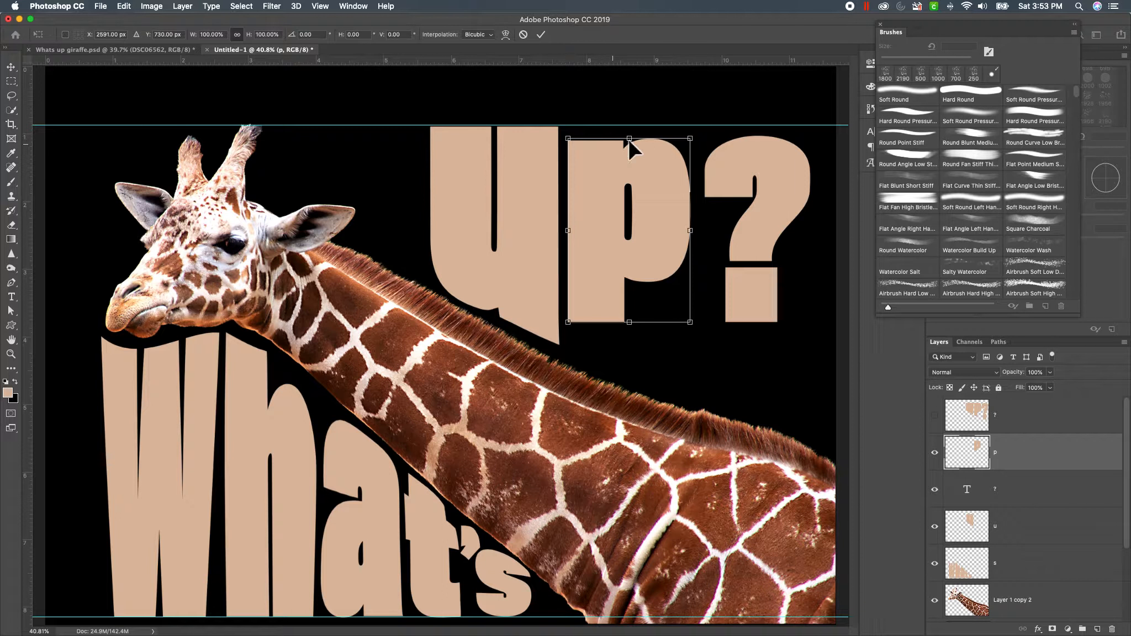
left_click_drag(628, 141, 629, 127)
left_click_drag(629, 326, 634, 363)
left_click_drag(633, 365, 631, 378)
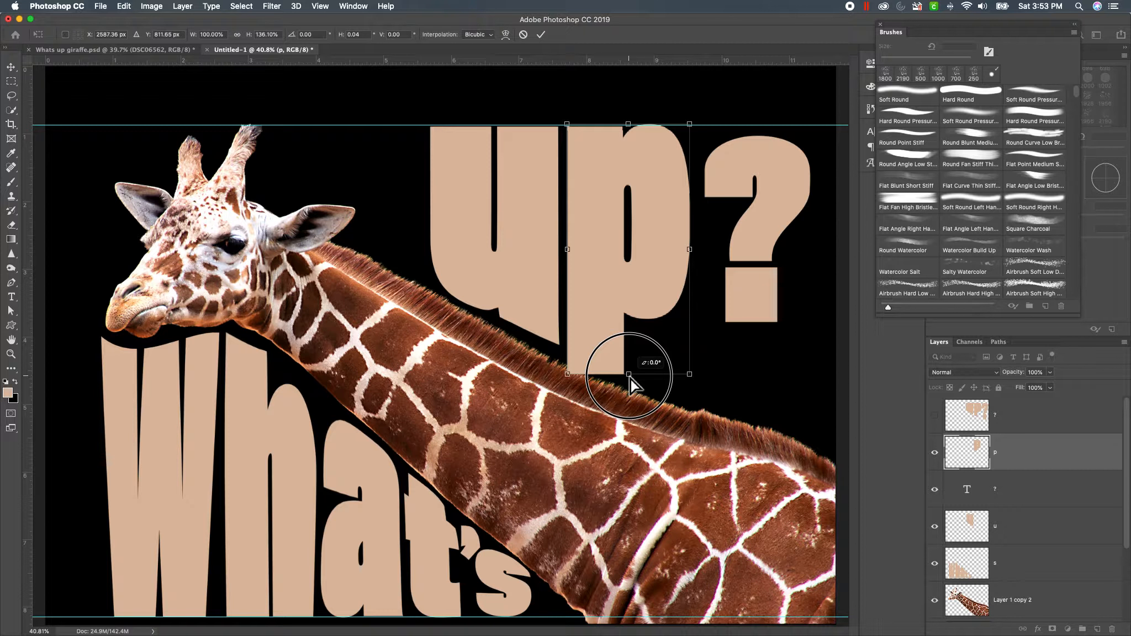
left_click_drag(630, 379, 631, 379)
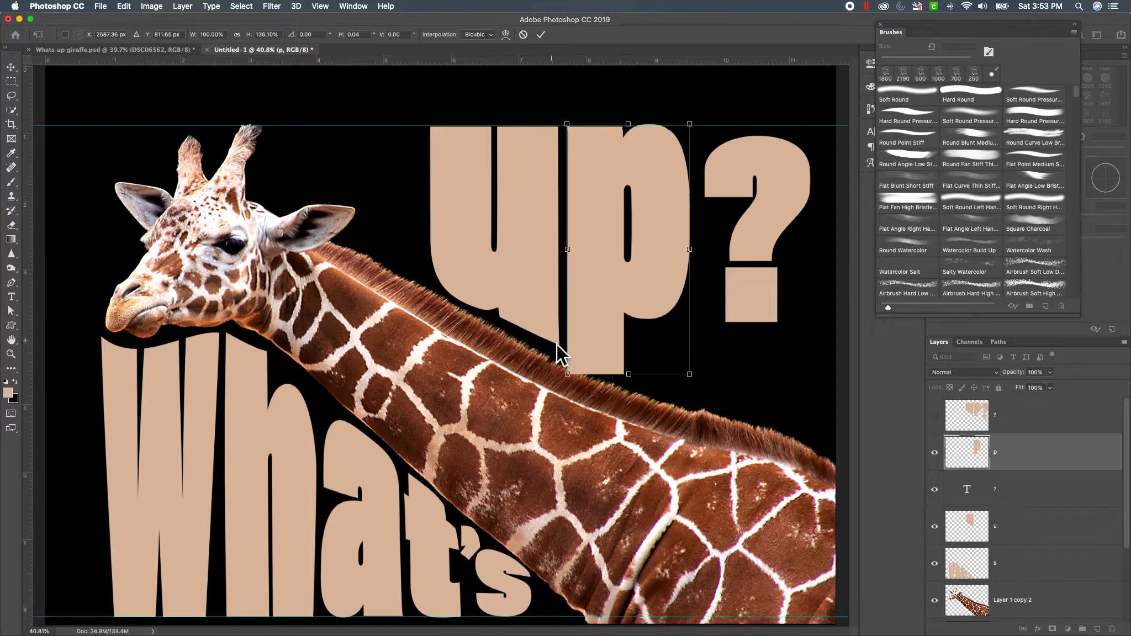
left_click(633, 313)
key("Return")
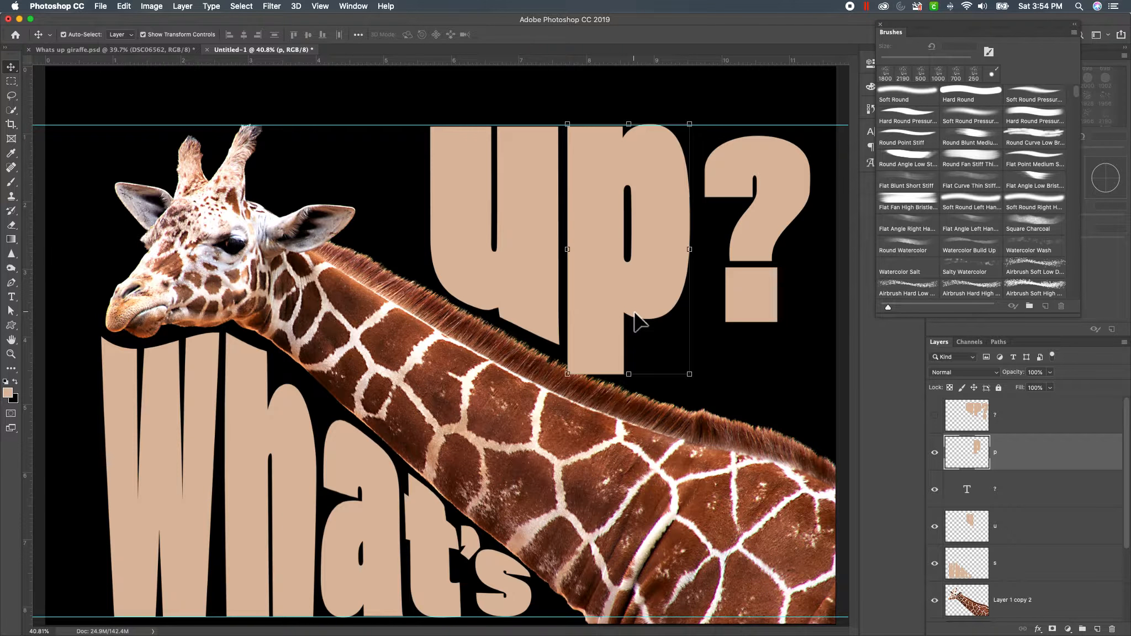
- Warp the "p", raising the stem's bottom corner nearest the "u" and sloping its bottom edge to follow the giraffe's mane
left_click(629, 373)
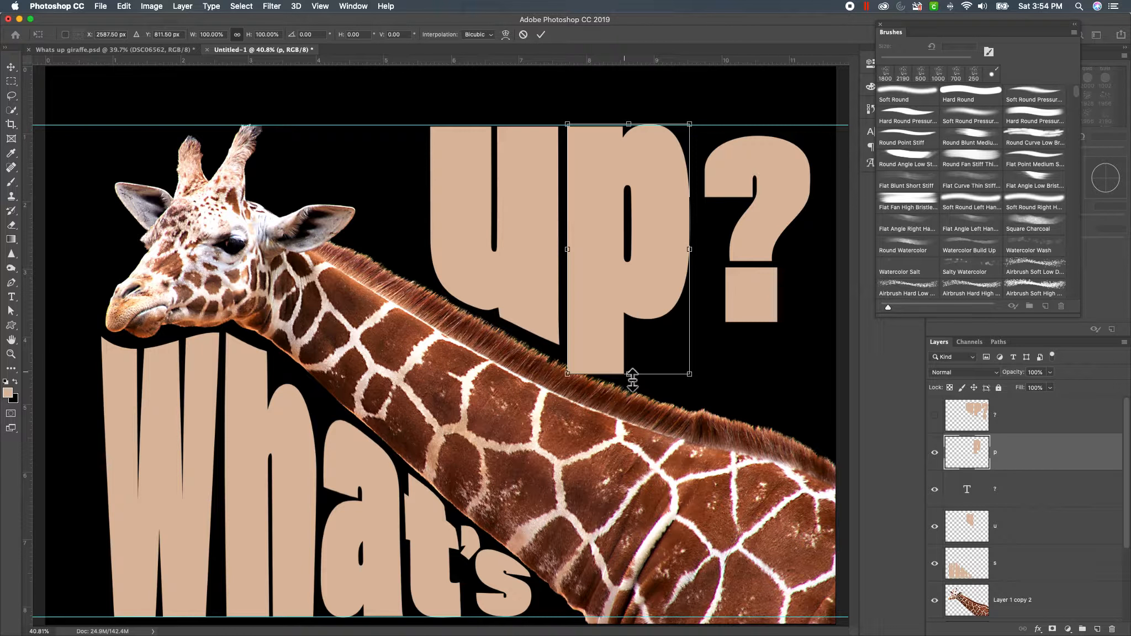
right_click(629, 376)
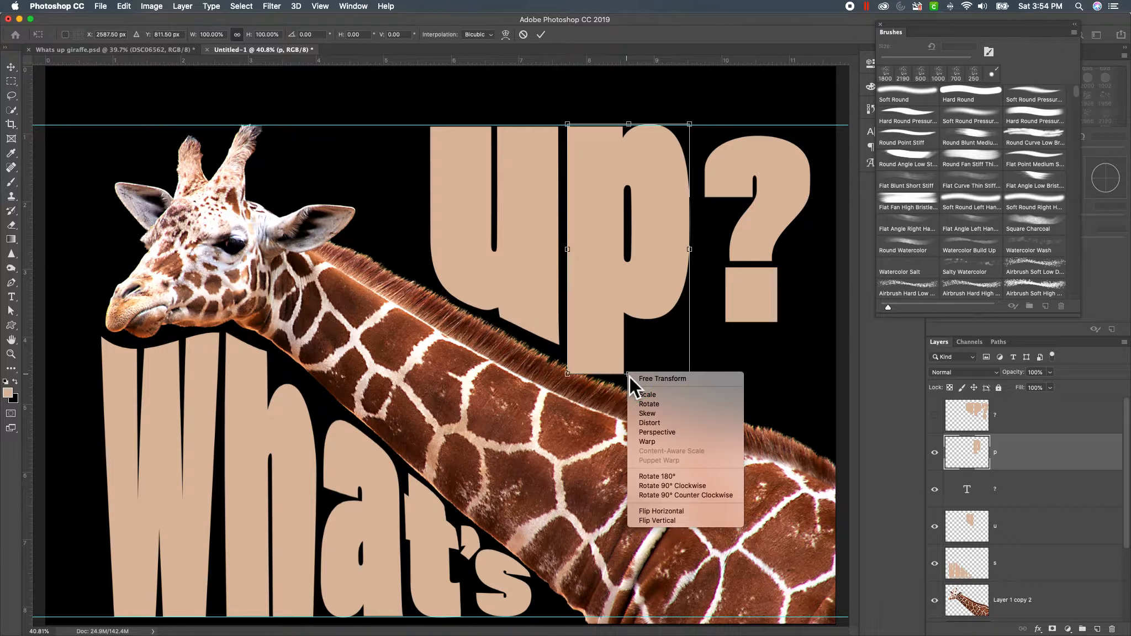
left_click(649, 442)
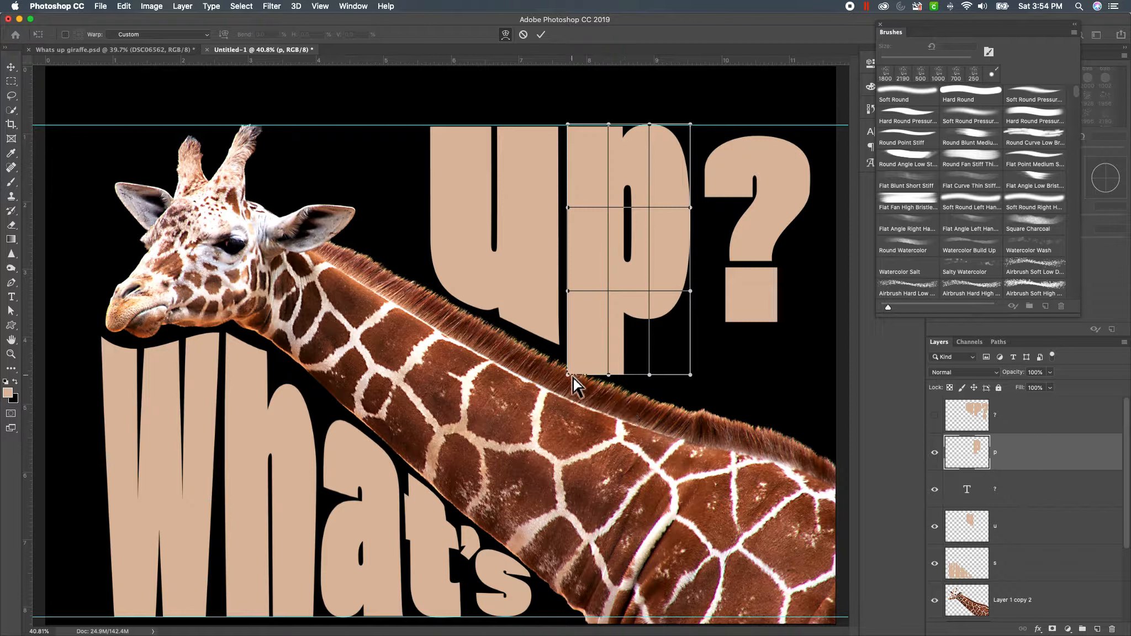
left_click_drag(567, 376, 610, 374)
left_click_drag(690, 375, 650, 388)
left_click_drag(569, 347, 569, 350)
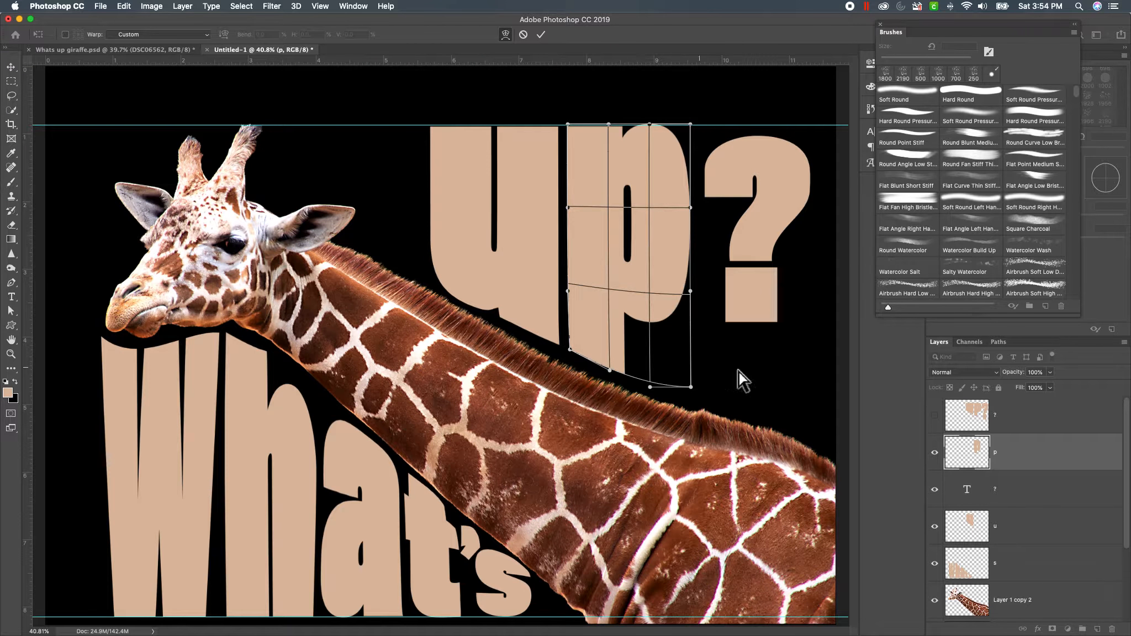
key("Return")
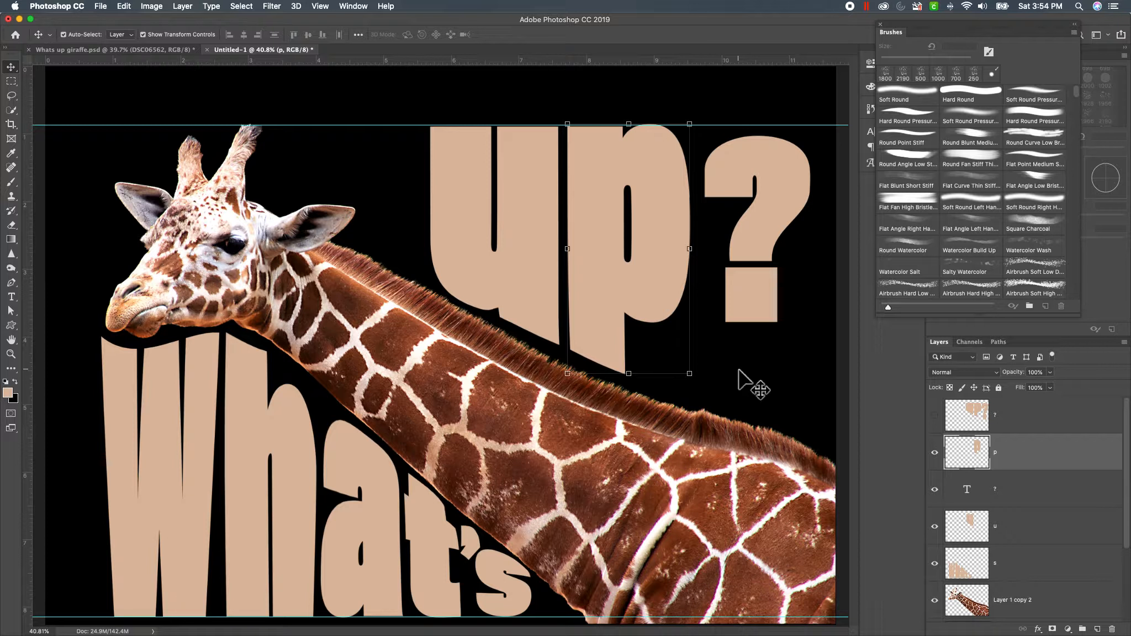
- Rasterize the "?" text layer
left_click(737, 313)
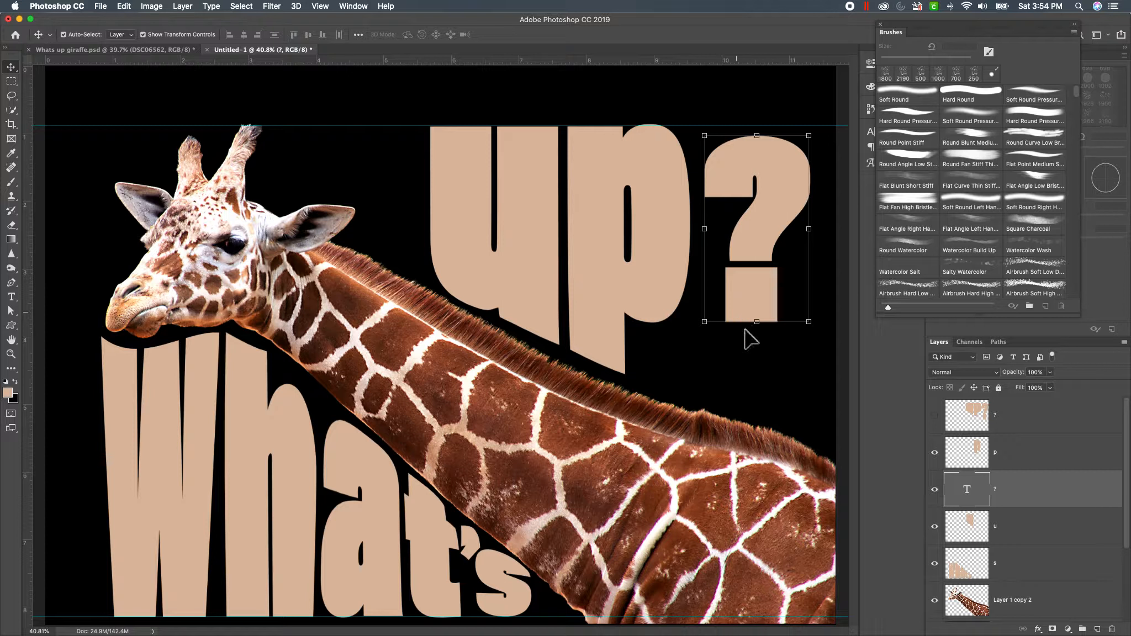
right_click(1023, 489)
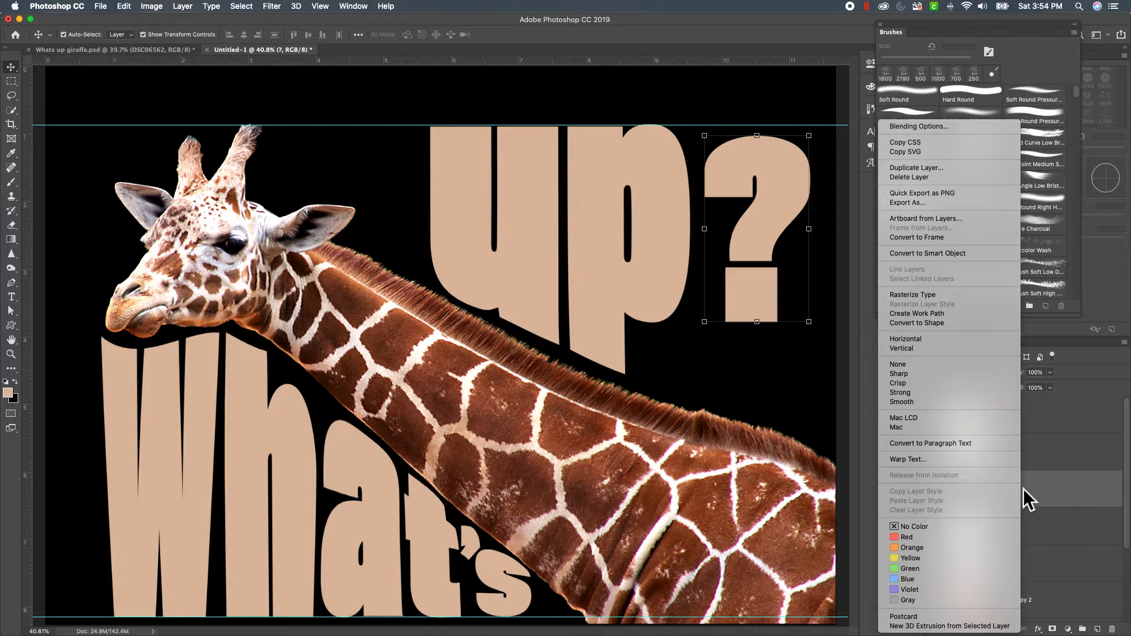
left_click(1055, 500)
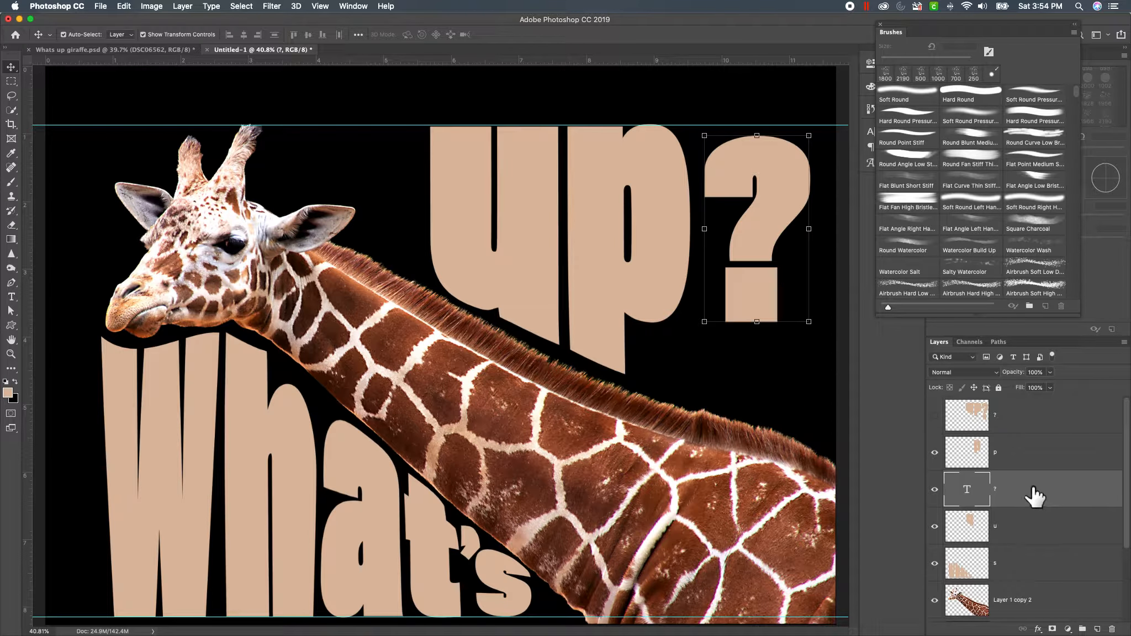
right_click(1028, 487)
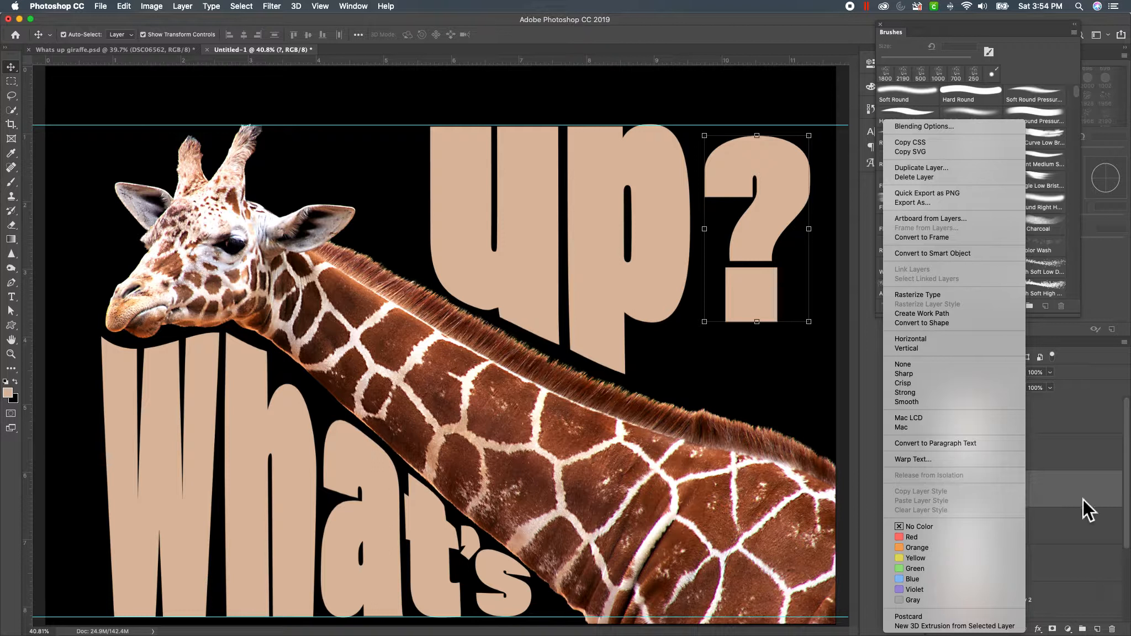
left_click(929, 298)
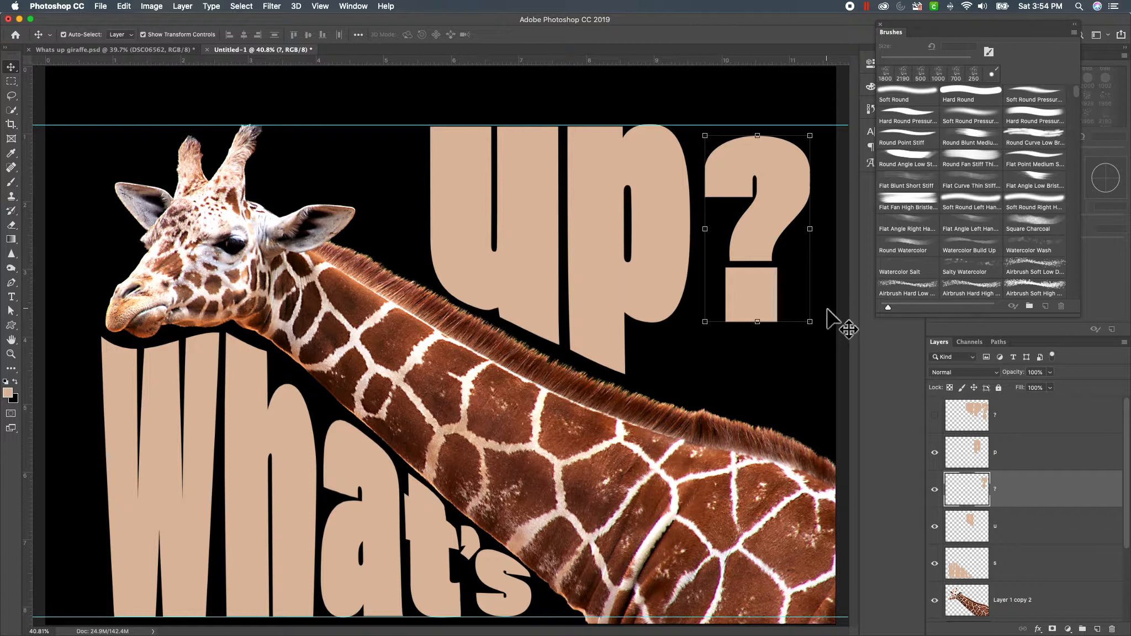
- Distort the "?" to about 152% height, extending its top to the upper guide and its bottom down toward the giraffe's back
left_click(762, 268)
left_click(760, 279)
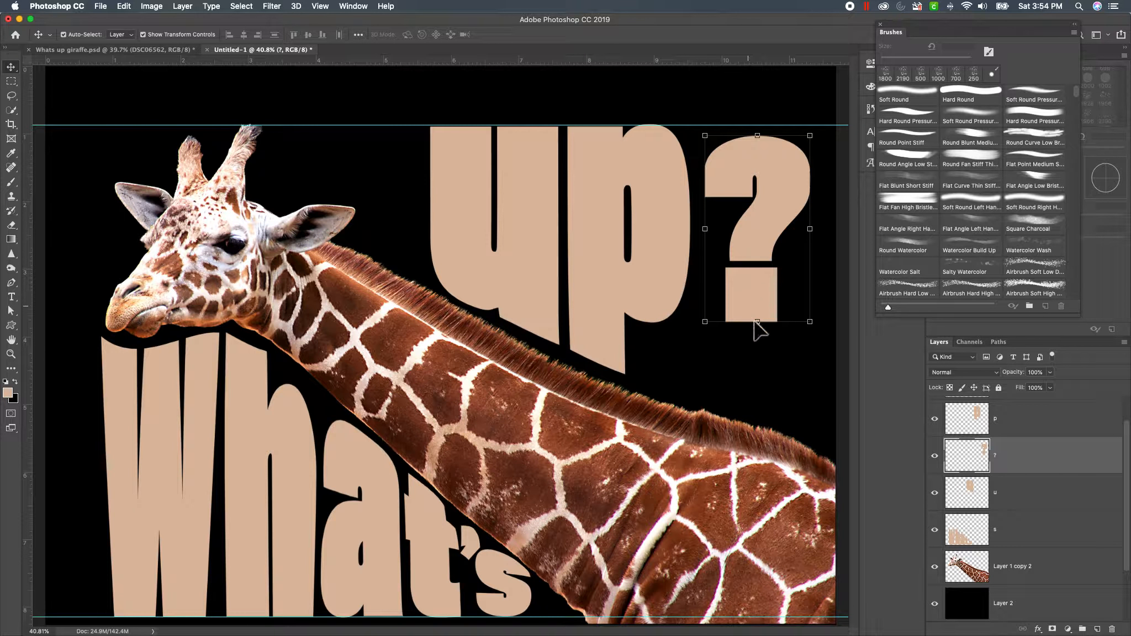
left_click(757, 321)
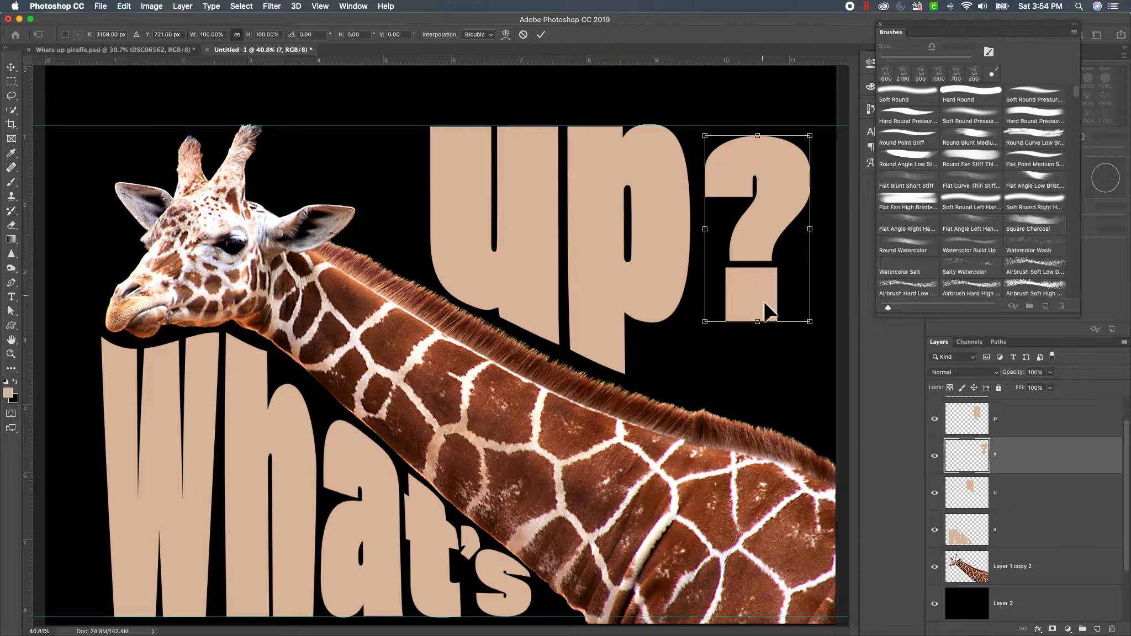
right_click(760, 323)
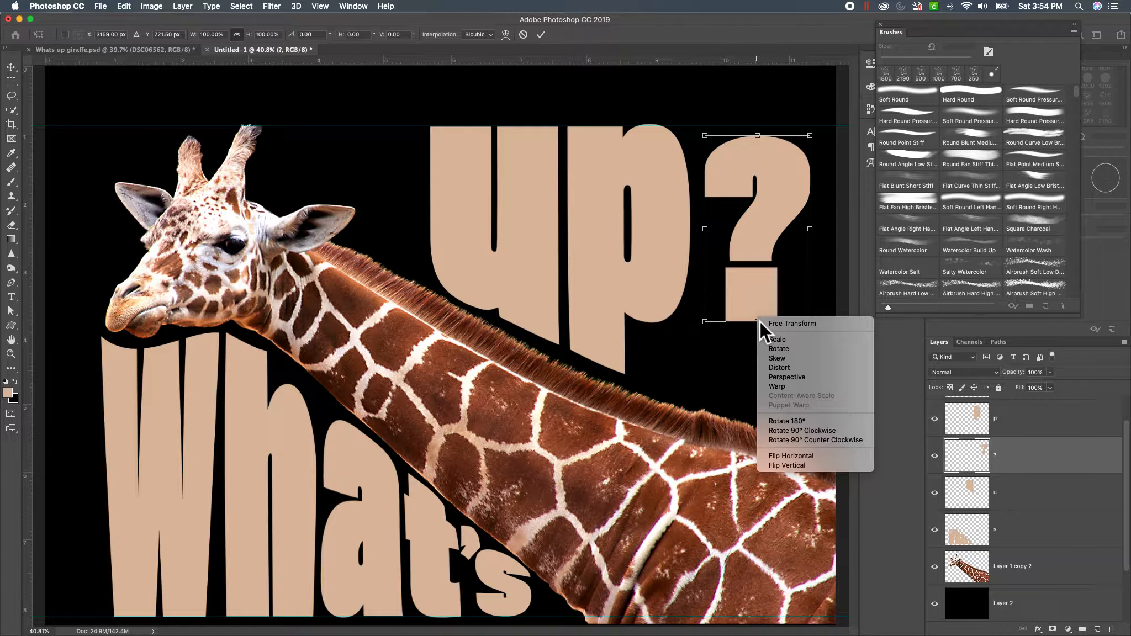
left_click(779, 371)
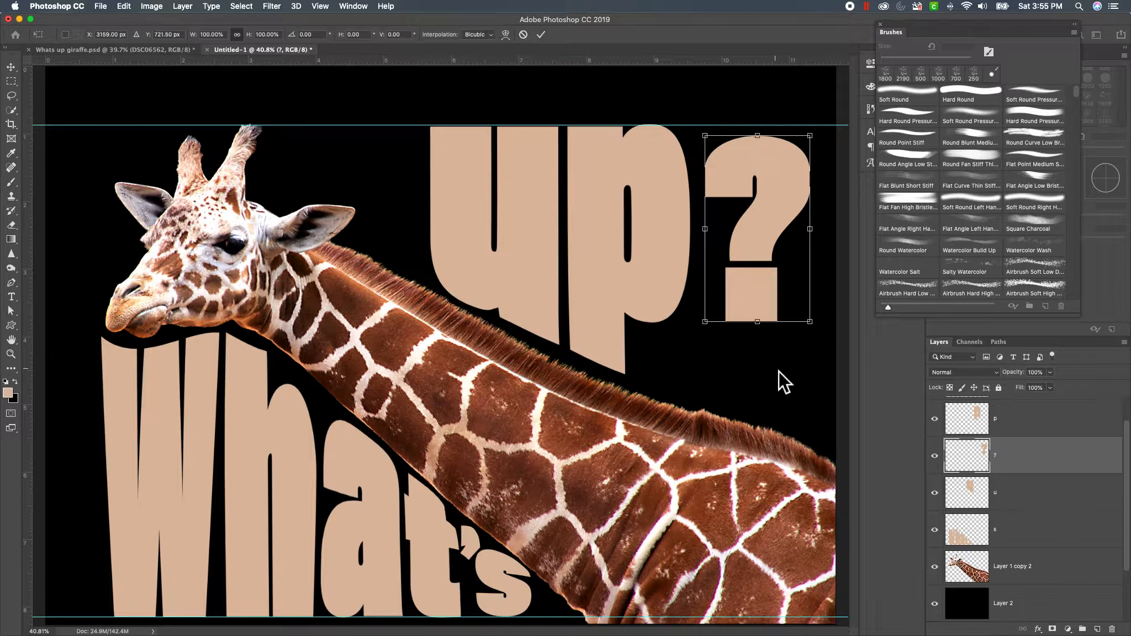
left_click_drag(758, 327, 759, 374)
left_click_drag(762, 274, 763, 297)
left_click_drag(757, 165, 758, 126)
left_click_drag(760, 401, 758, 410)
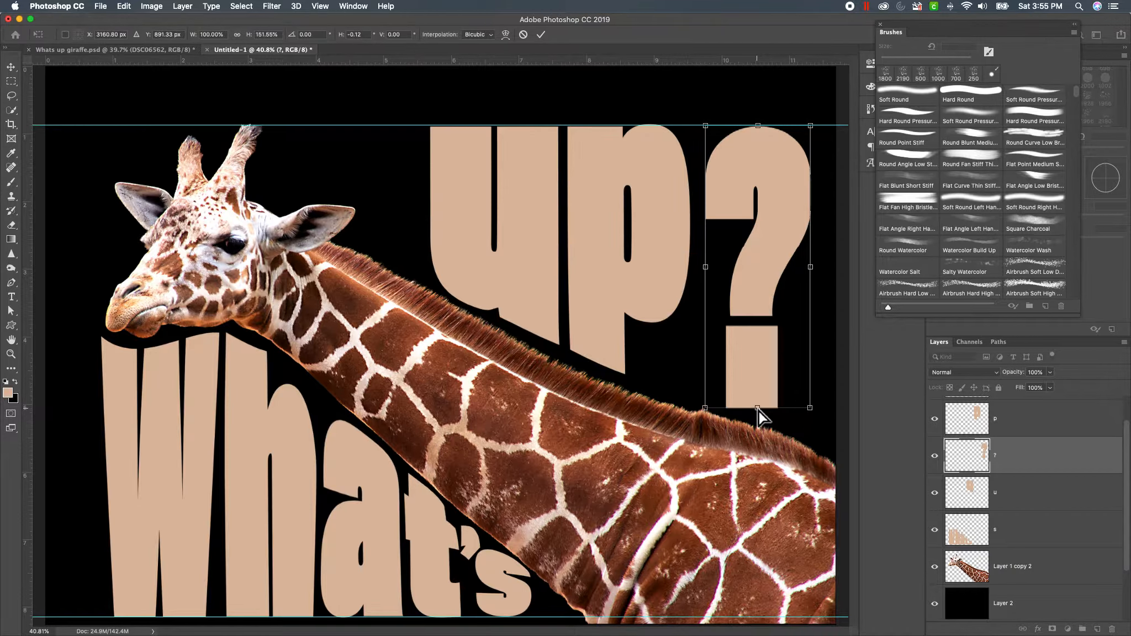
key("Return")
- Warp the "?", lowering its outer bottom corner and sloping the bottom edge to run parallel to the giraffe's mane
left_click(764, 415)
right_click(761, 412)
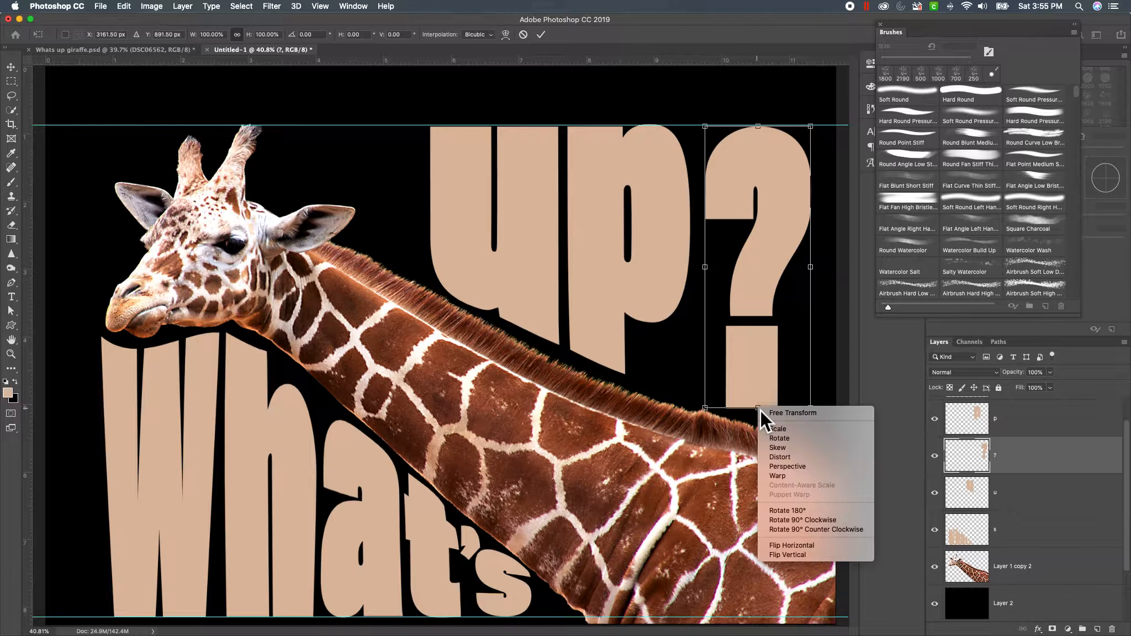
left_click(776, 478)
mouse_move(812, 410)
left_mouse_down()
mouse_move(811, 424)
mouse_move(776, 425)
mouse_move(813, 431)
left_mouse_up()
left_click_drag(704, 408, 739, 415)
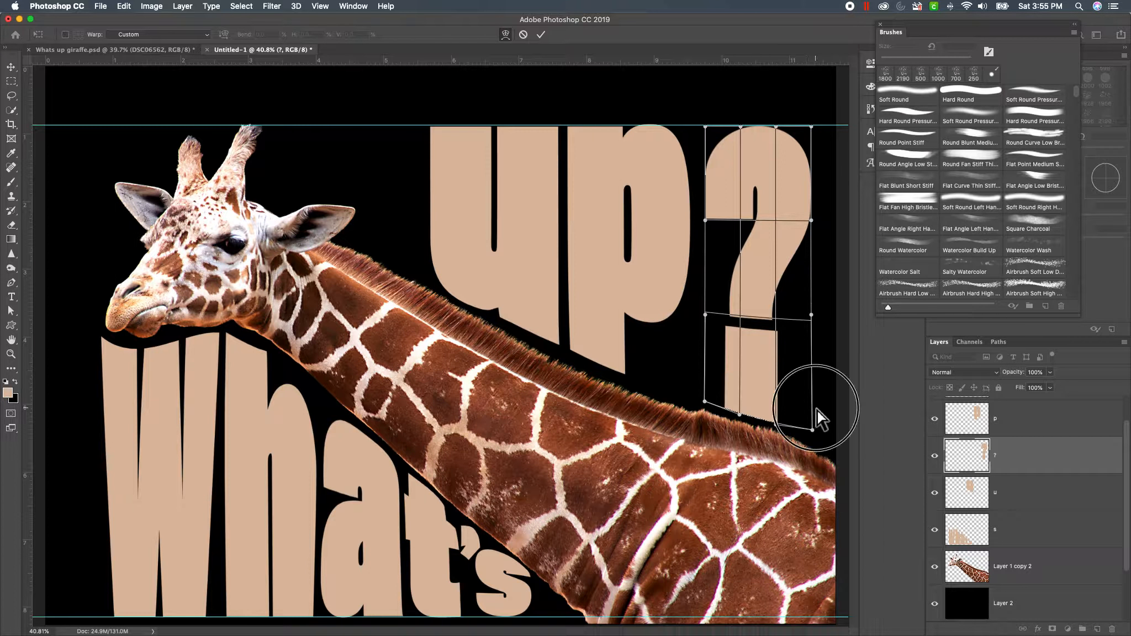
key("Return")
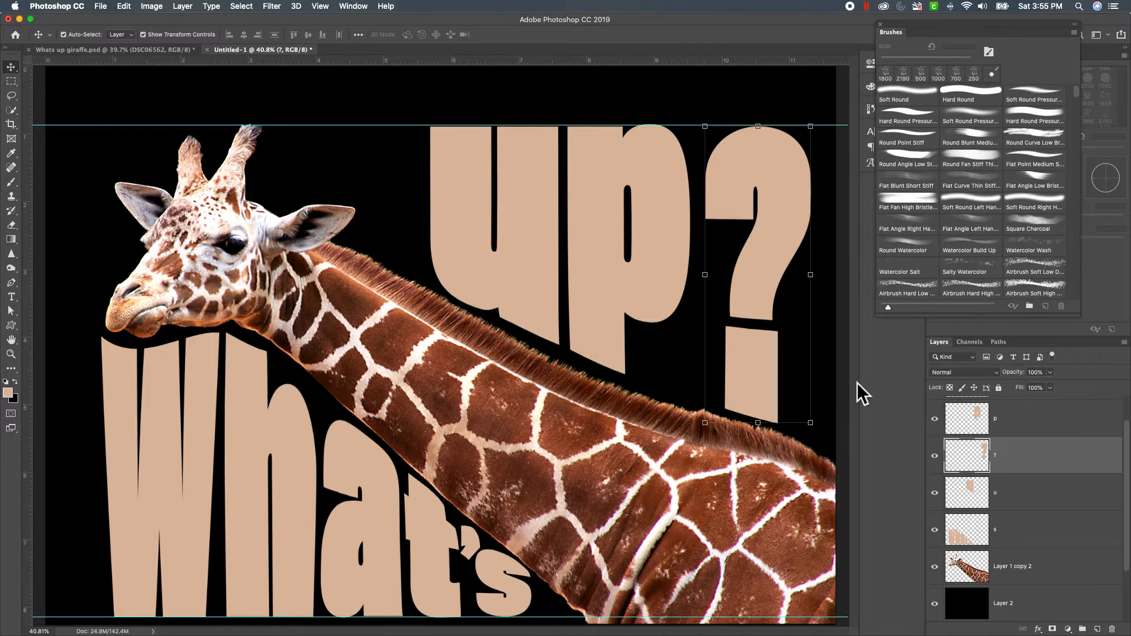
- Nudge the "?" slightly left, closer to the "p"
key("Left")
key("Left")
key("Left")
key("Left")
key("Left")
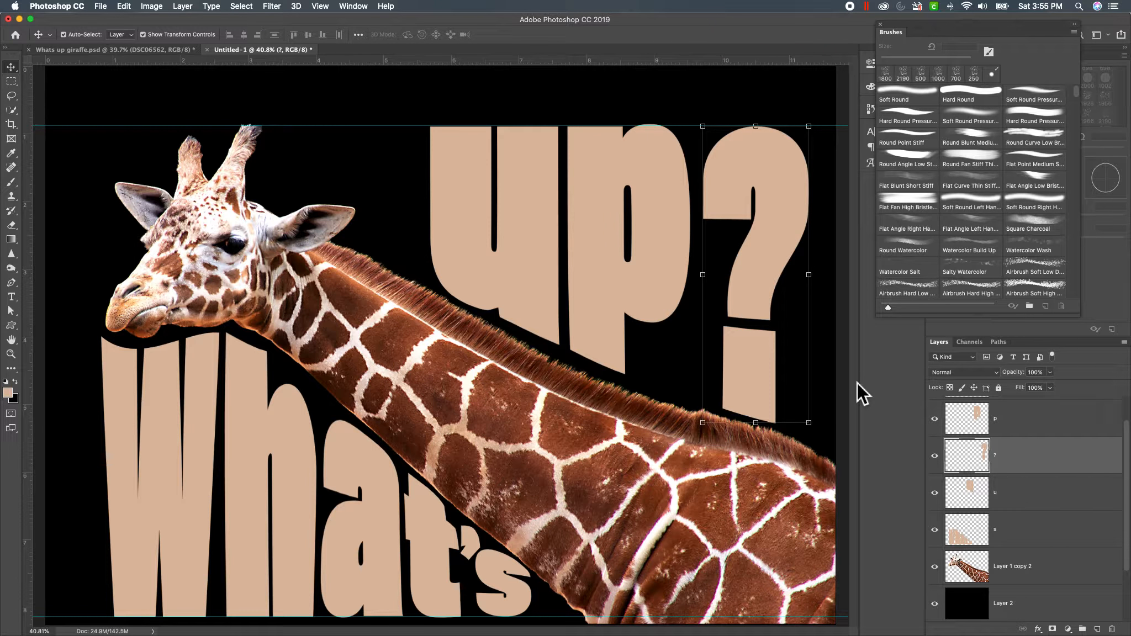
left_click(826, 370)
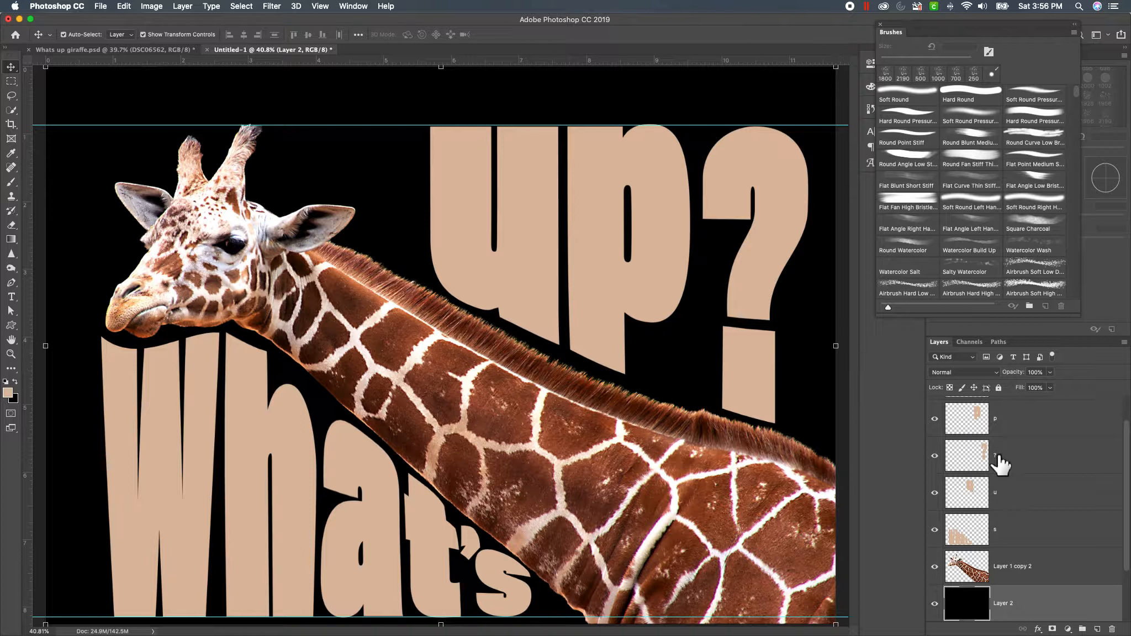
- Merge the "u", "p" and "?" layers into a single layer
scroll(1027, 467, "up", 1)
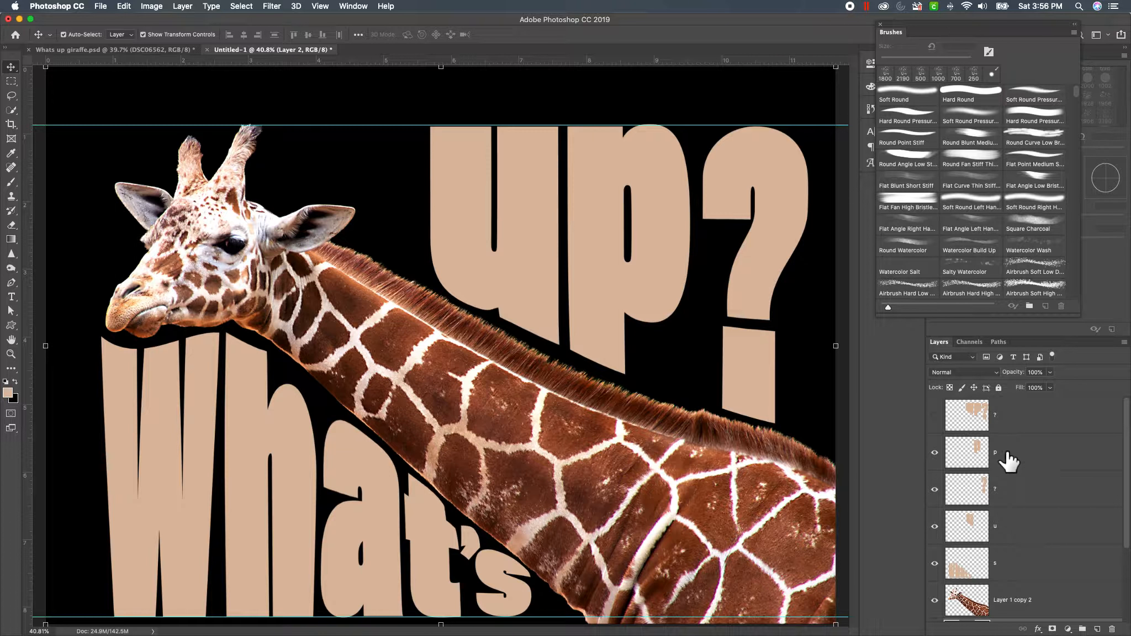
left_click(1016, 519)
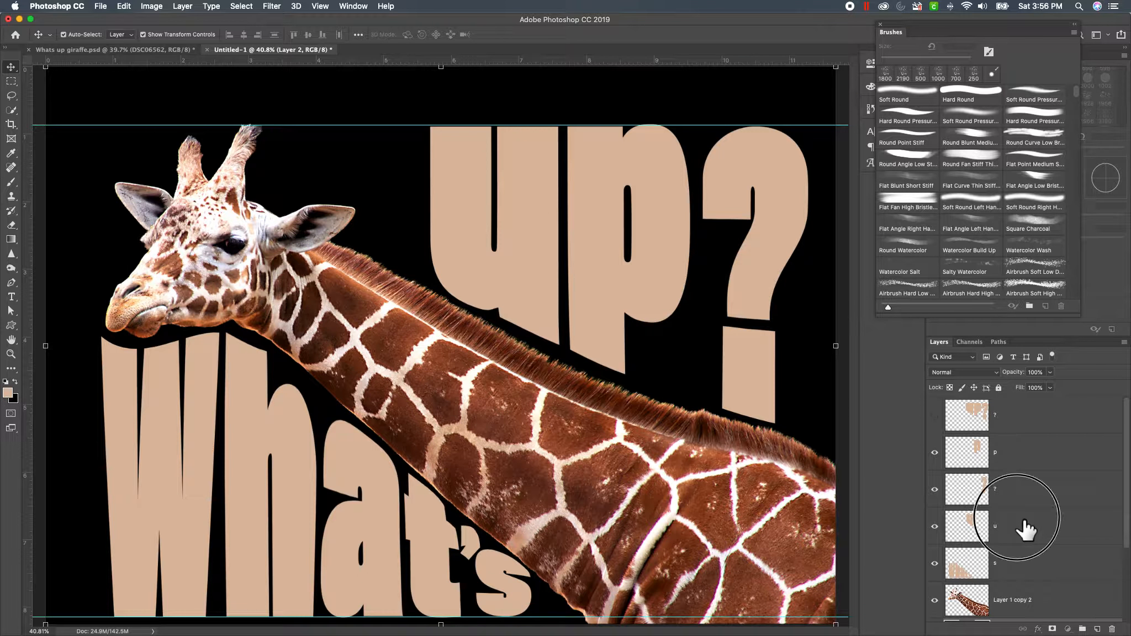
left_click(1013, 460)
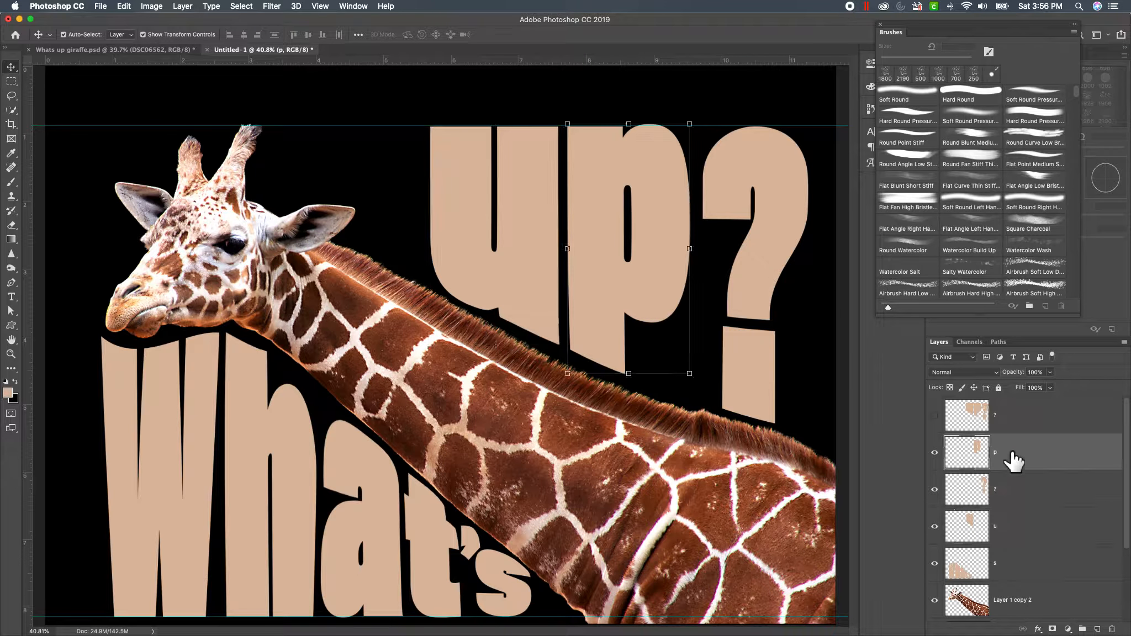
left_click(1028, 538, "shift")
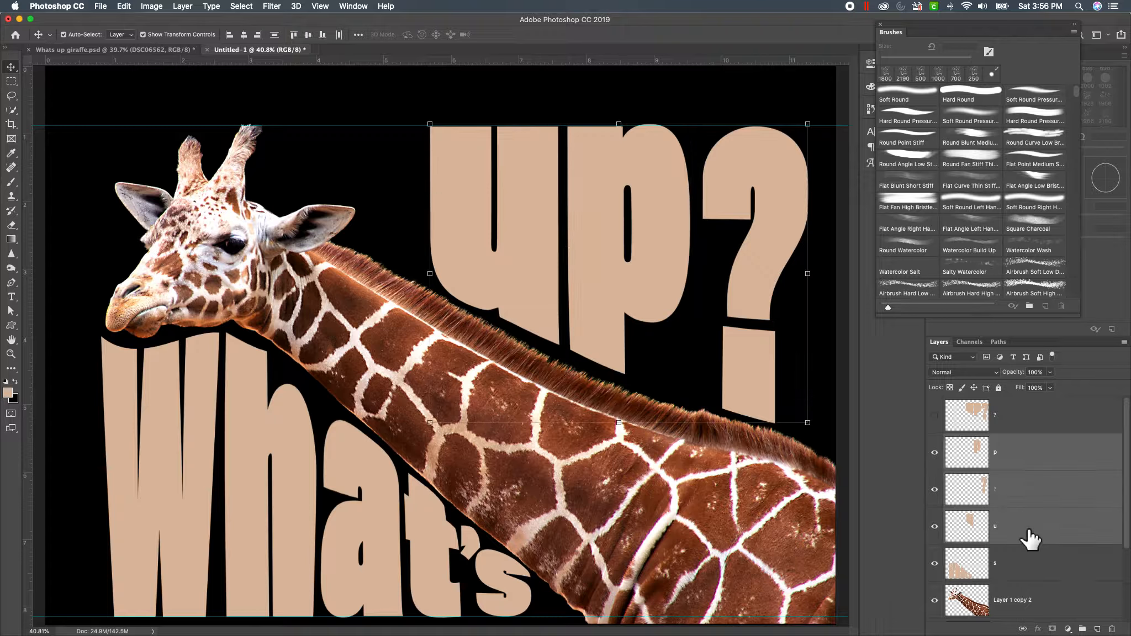
left_click(1017, 454)
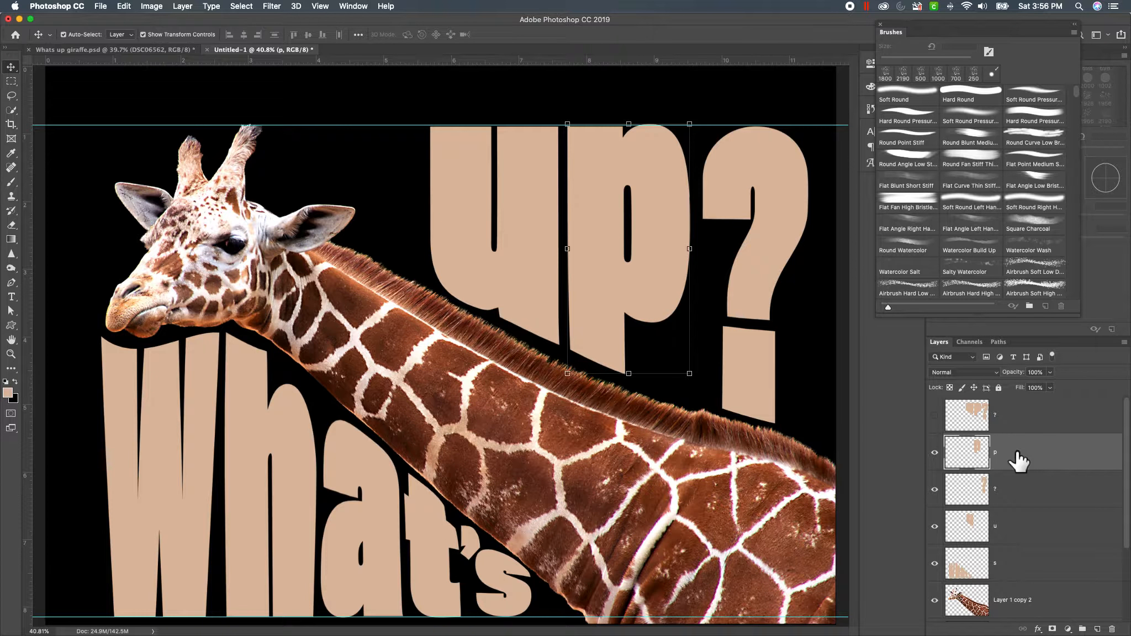
left_click(1021, 534, "shift")
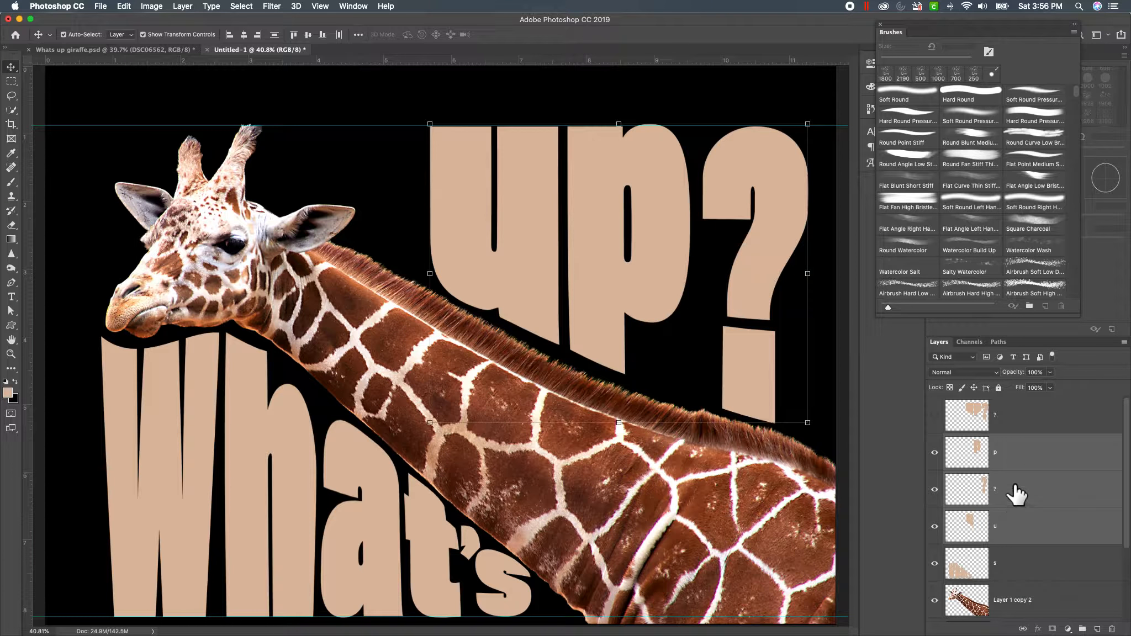
right_click(1010, 487)
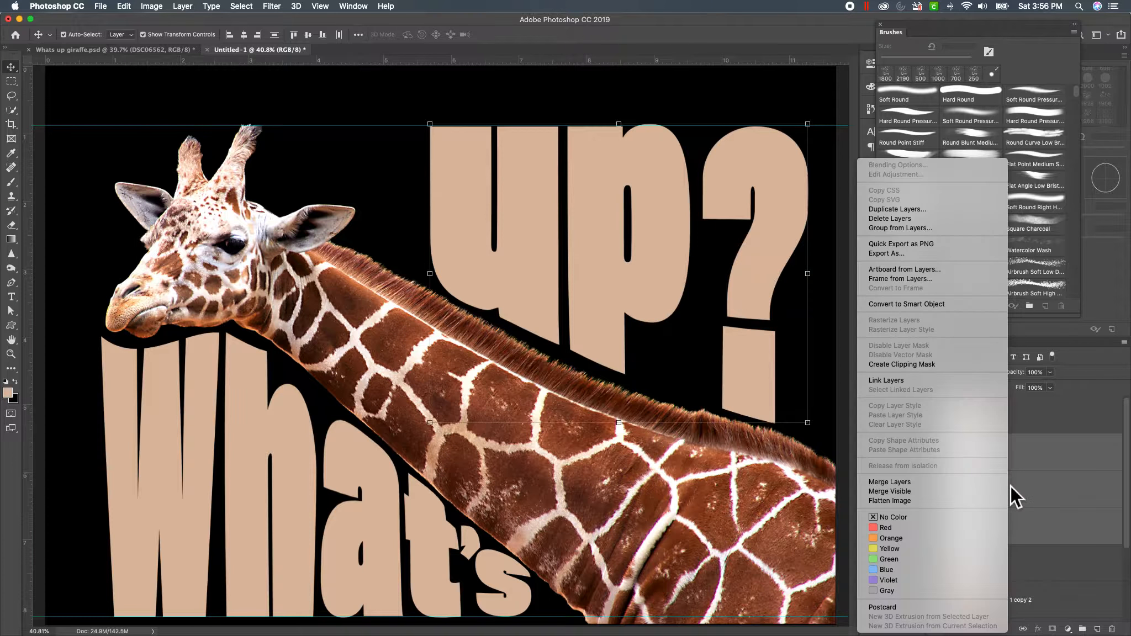
left_click(954, 484)
- Move the merged "up?" lettering slightly to the right and add a layer mask to its layer
mouse_move(666, 275)
left_mouse_down()
mouse_move(718, 290)
mouse_move(654, 280)
mouse_move(714, 275)
mouse_move(669, 267)
mouse_move(678, 287)
mouse_move(679, 275)
left_mouse_up()
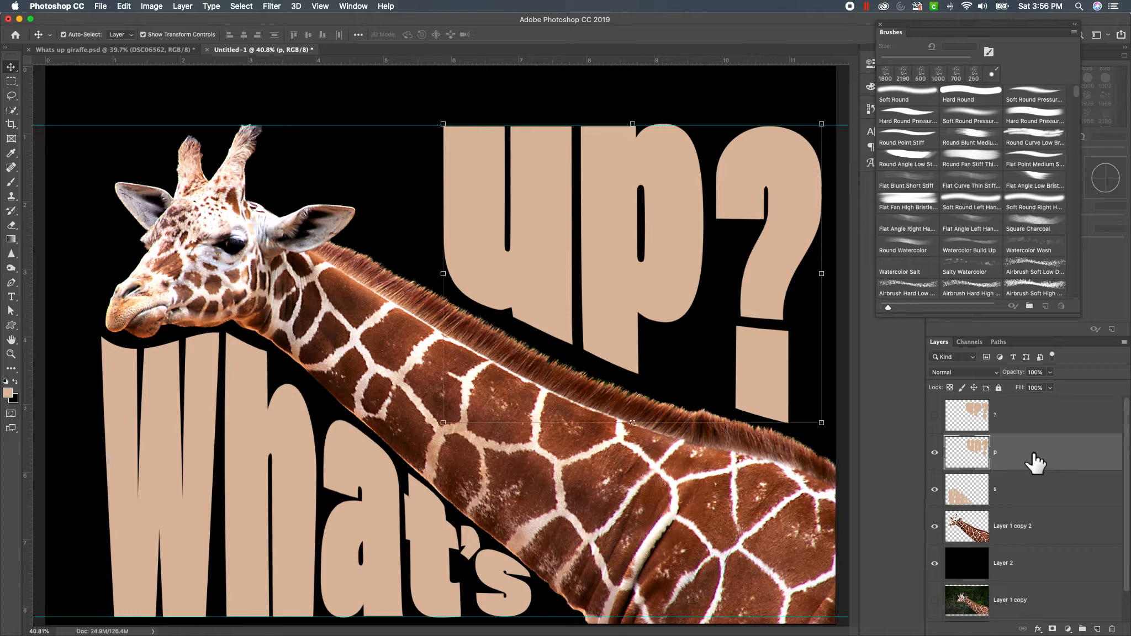
left_click(1053, 629)
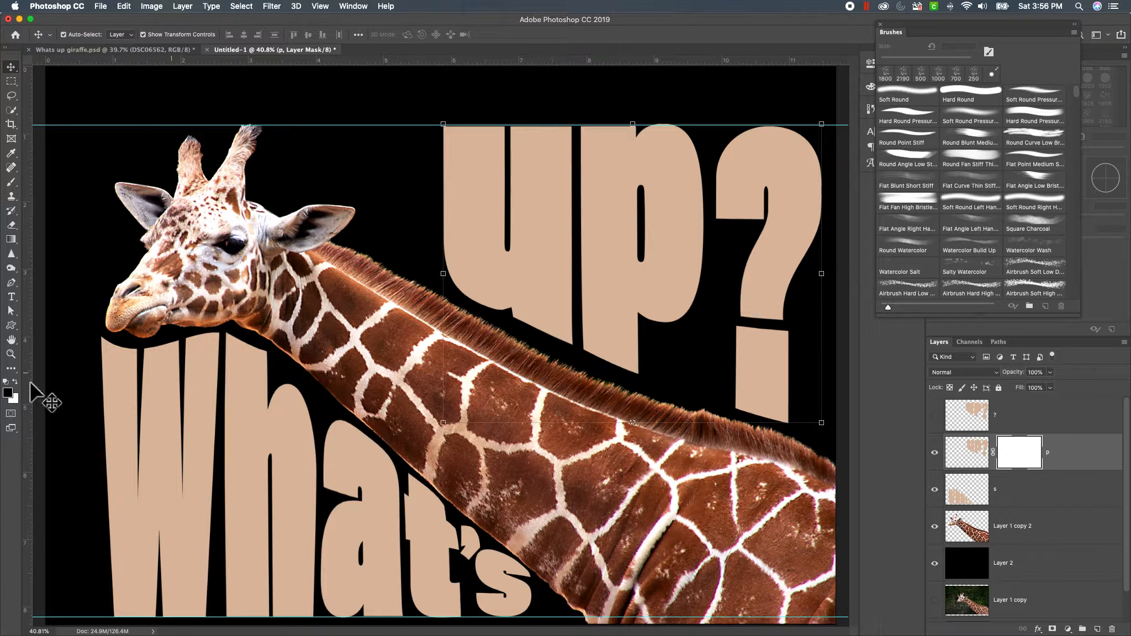
- Choose the Brush tool with the first JCarson grunge brush in Fun With Grunges and set its size to 421 px
left_click(16, 187)
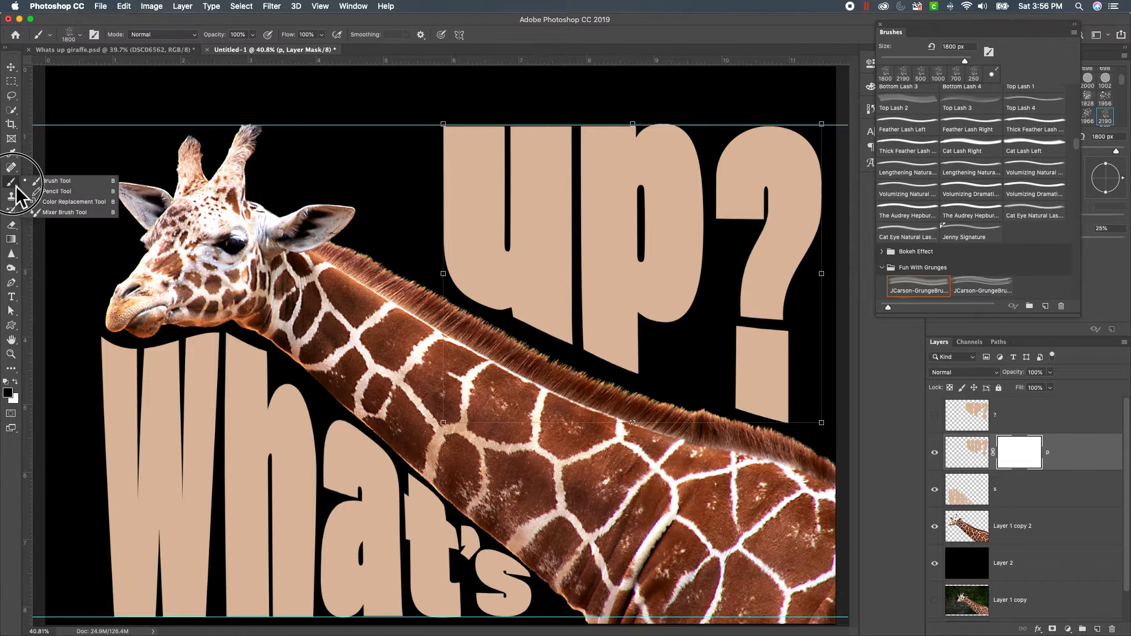
left_click(51, 182)
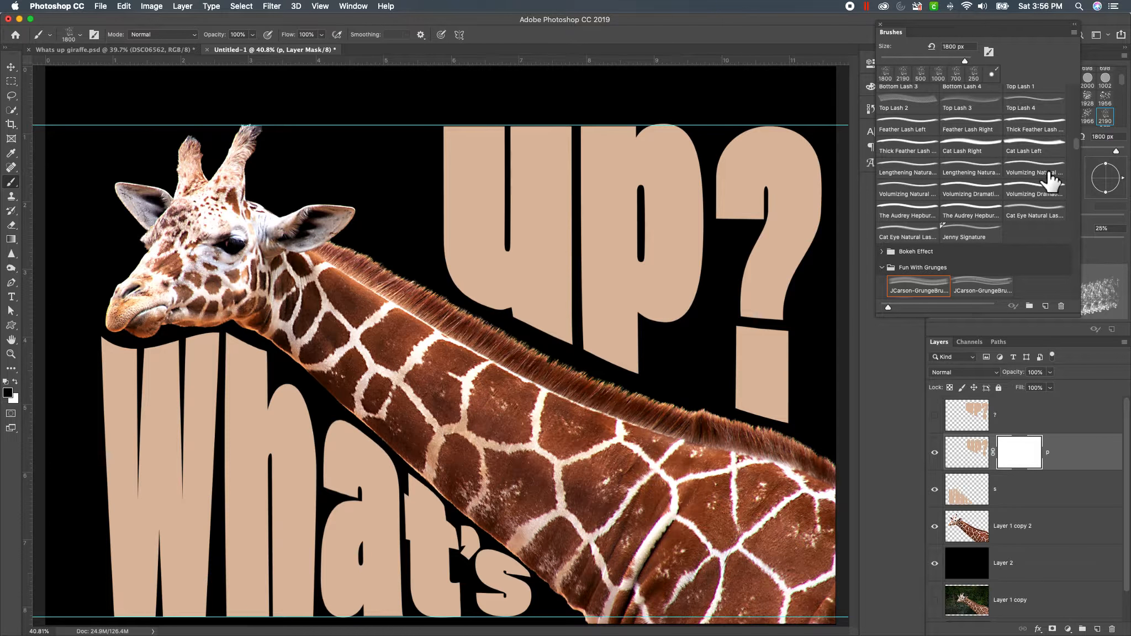
scroll(940, 292, "down", 3)
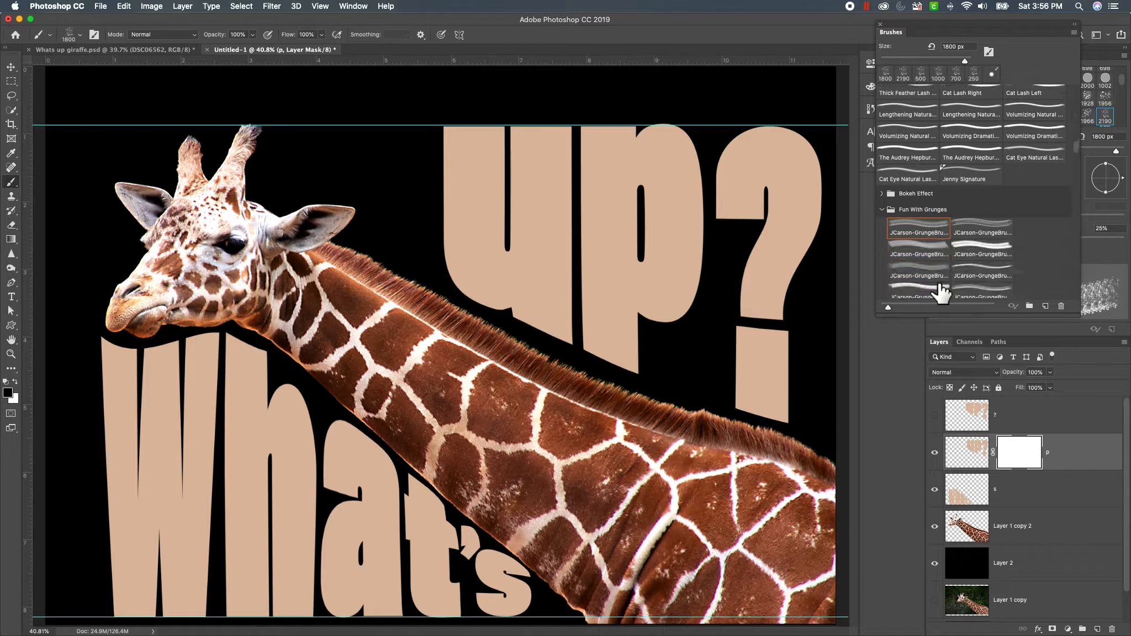
left_click(919, 235)
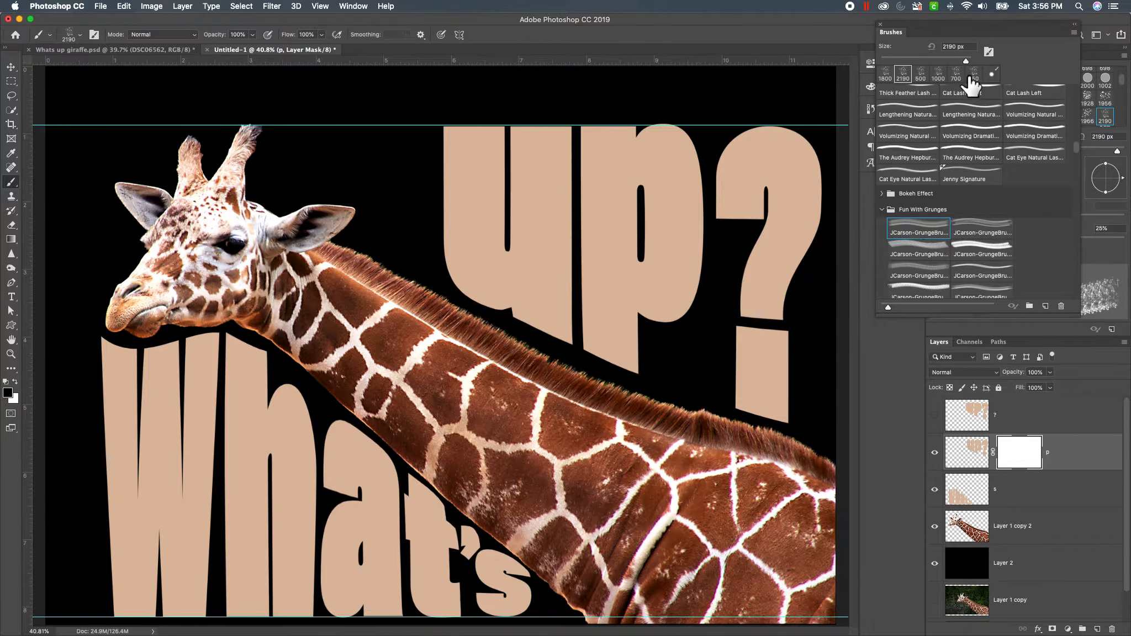
mouse_move(965, 62)
left_mouse_down()
mouse_move(949, 61)
mouse_move(959, 62)
left_mouse_up()
- Stamp black grunge texture over the "?" from top to dot on the "up?" layer mask
left_click(765, 212)
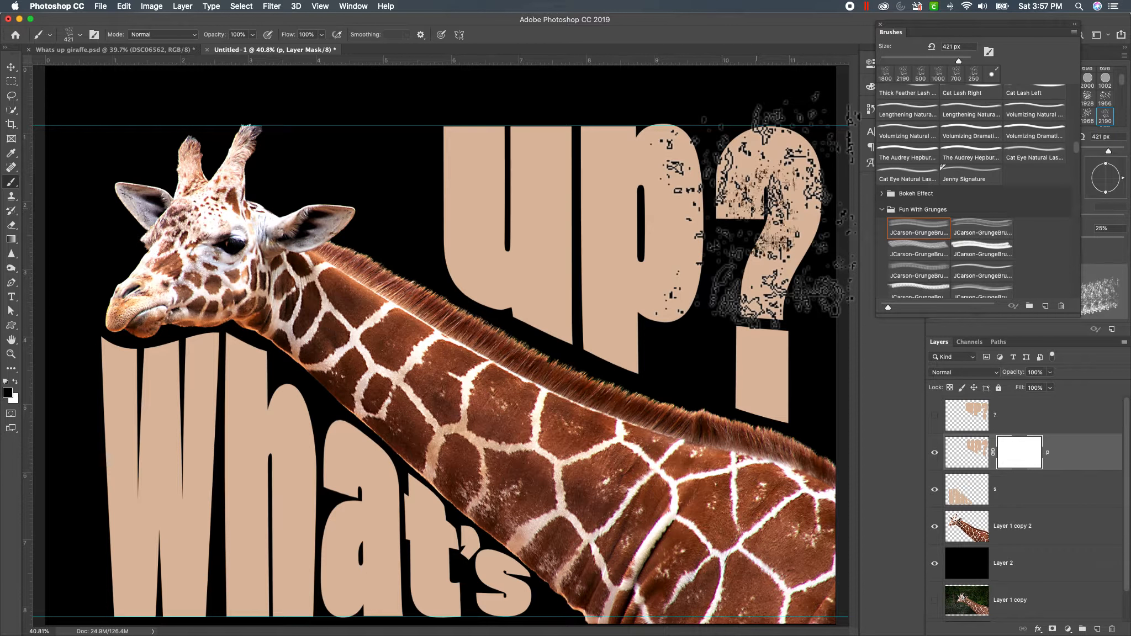
left_click(748, 144)
left_click(801, 158)
left_click(770, 353)
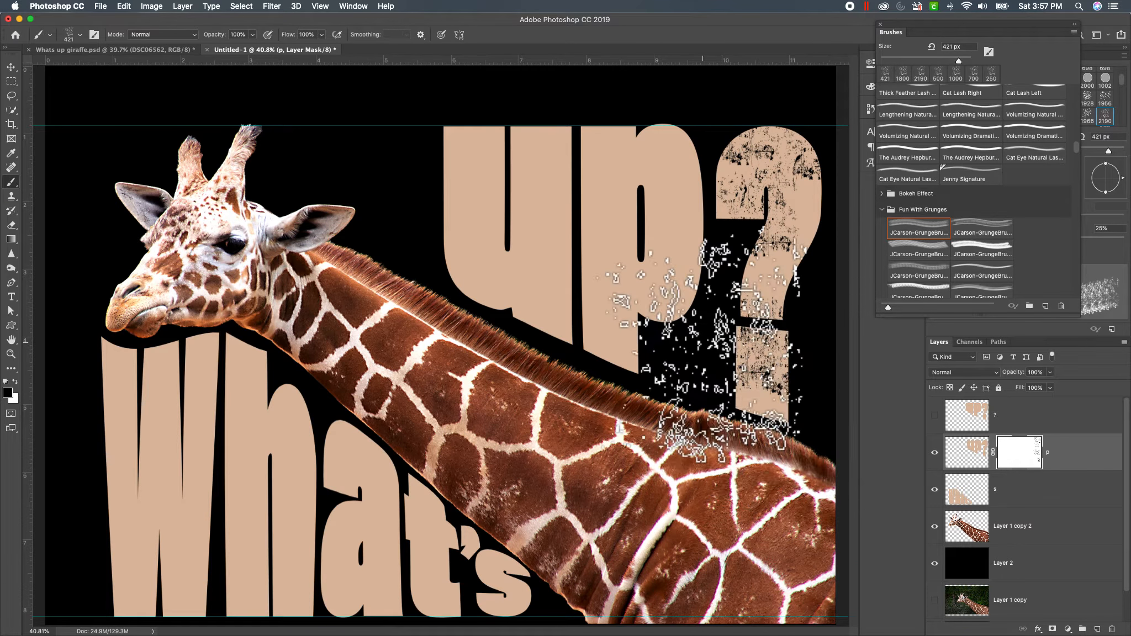
left_click(790, 281)
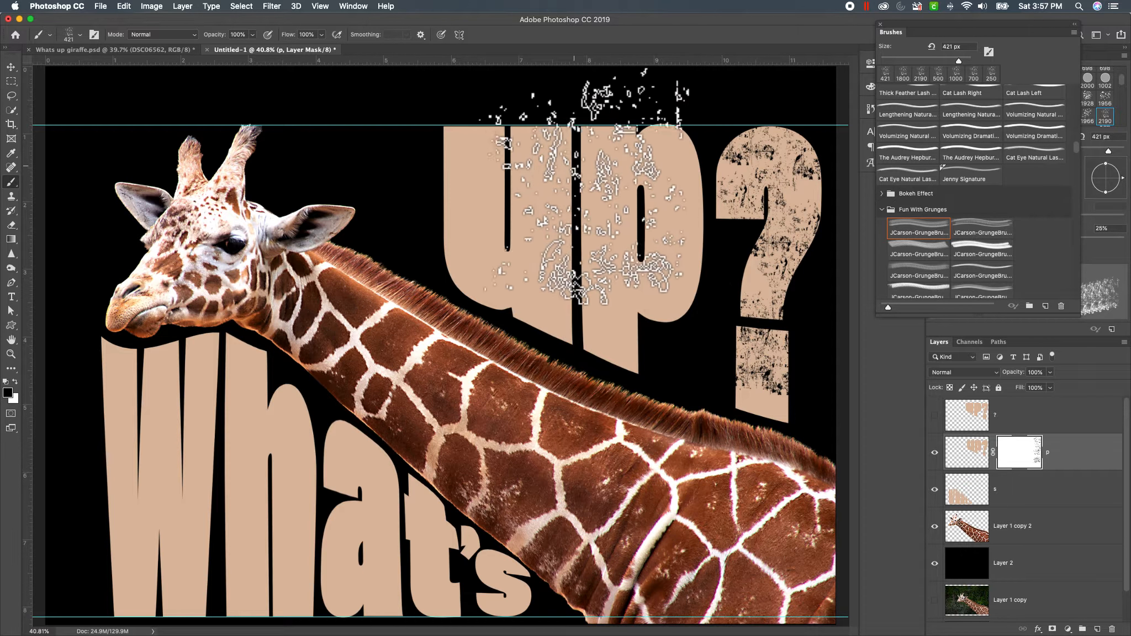
- Stamp black grunge texture over the "p" and the upper part of the "u" on the layer mask
mouse_move(582, 224)
left_mouse_down()
mouse_move(657, 127)
mouse_move(706, 232)
mouse_move(657, 116)
mouse_move(640, 317)
left_mouse_up()
left_click(608, 345)
left_click(698, 313)
left_click(470, 226)
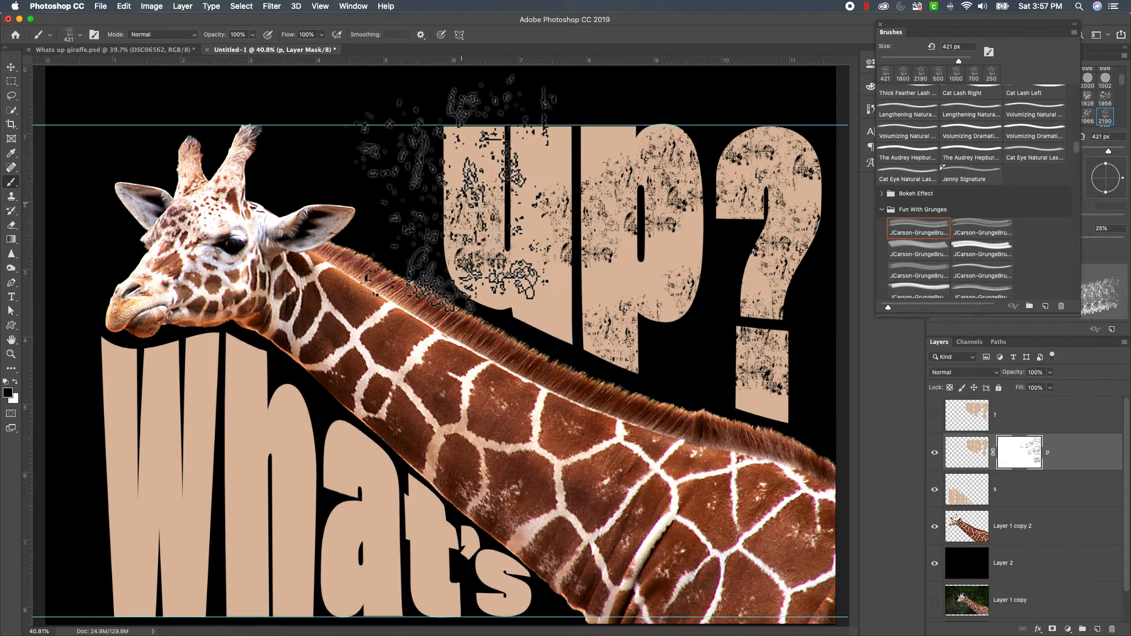
left_click(451, 117)
left_click(547, 140)
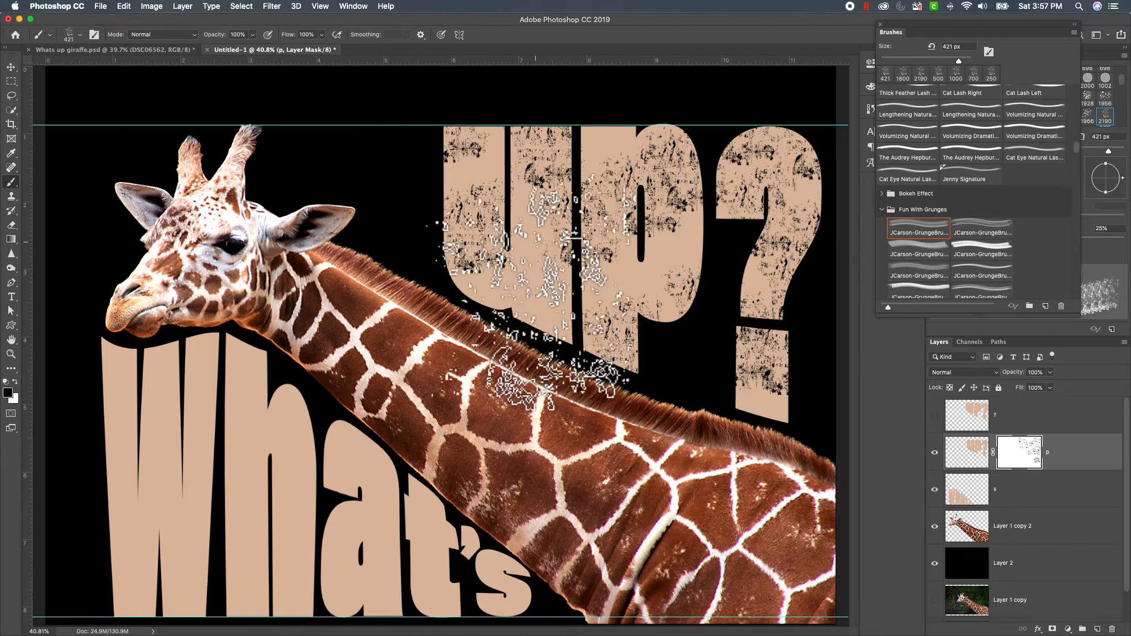
- Texture the lower part of the "u" and add denser grunge marks across the "p" on the mask
left_click(521, 336)
left_click(489, 309)
left_click(593, 277)
left_click(642, 259)
left_click(637, 189)
left_click(596, 183)
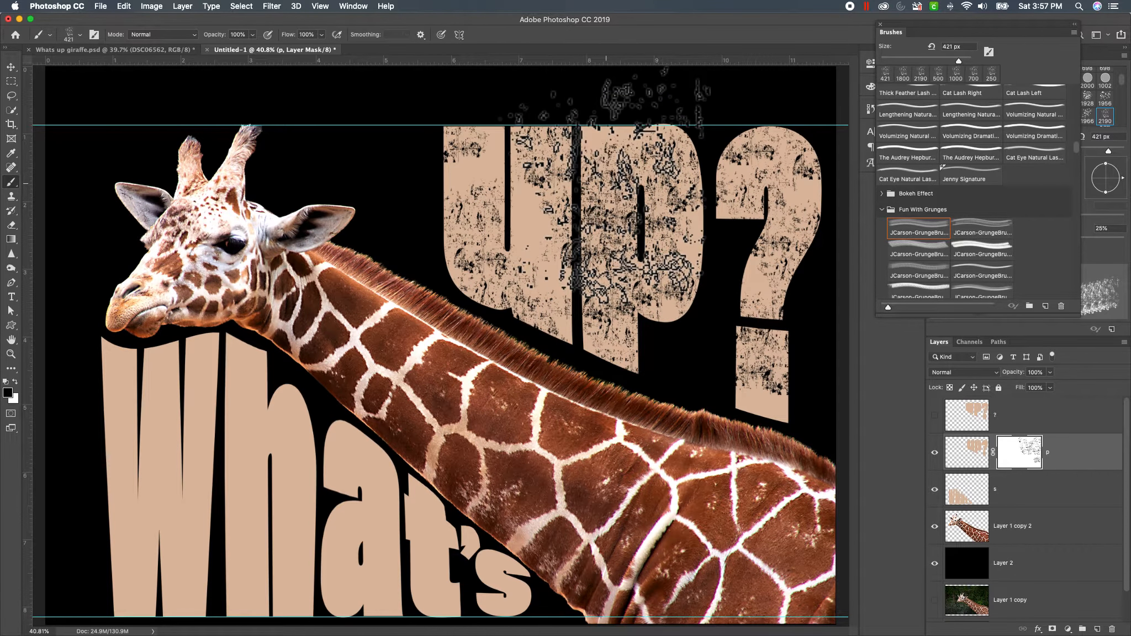
left_click(589, 131)
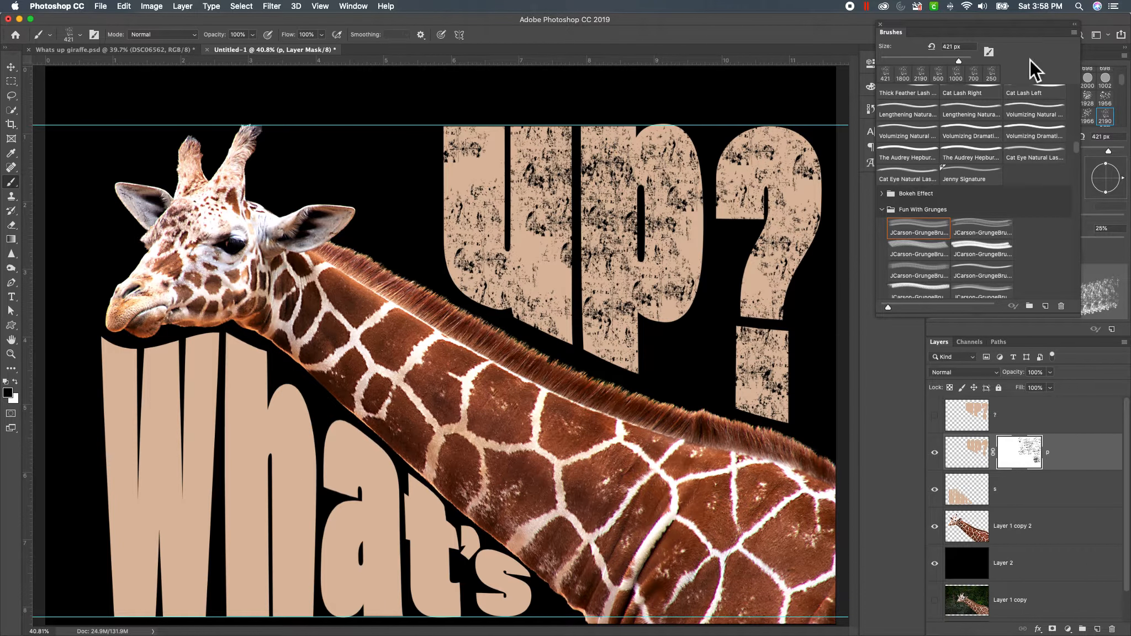
- Set the grunge brush's spacing to 32% and add a layer mask to the "What's" lettering layer
mouse_move(996, 28)
left_mouse_down()
mouse_move(1028, 160)
mouse_move(951, 180)
mouse_move(979, 188)
mouse_move(918, 222)
left_mouse_up()
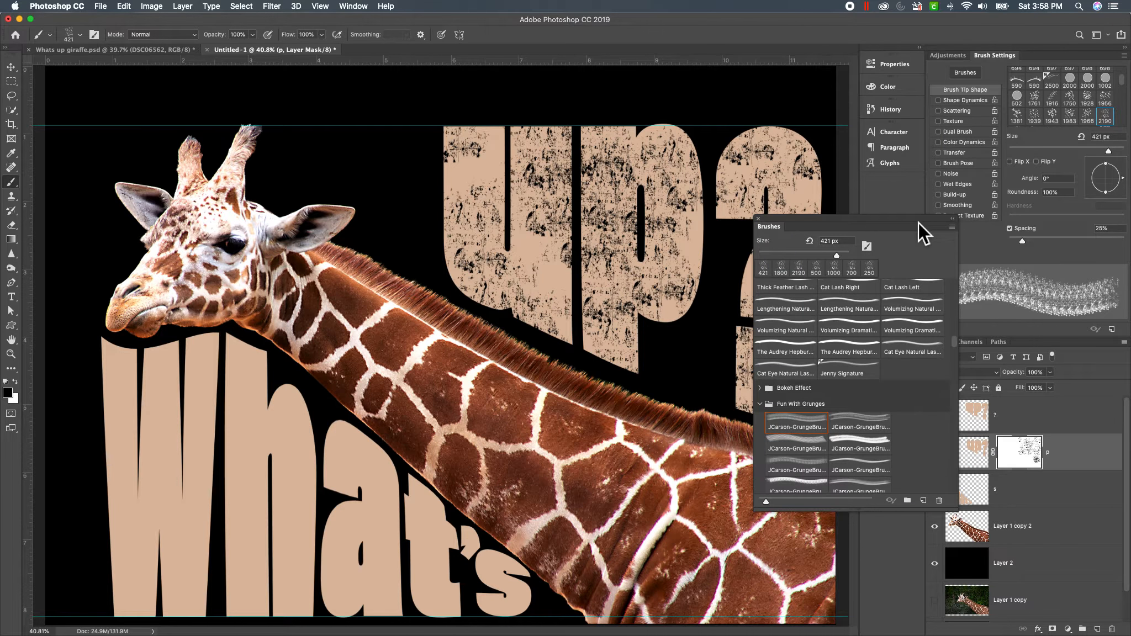
left_click_drag(1012, 244, 1030, 246)
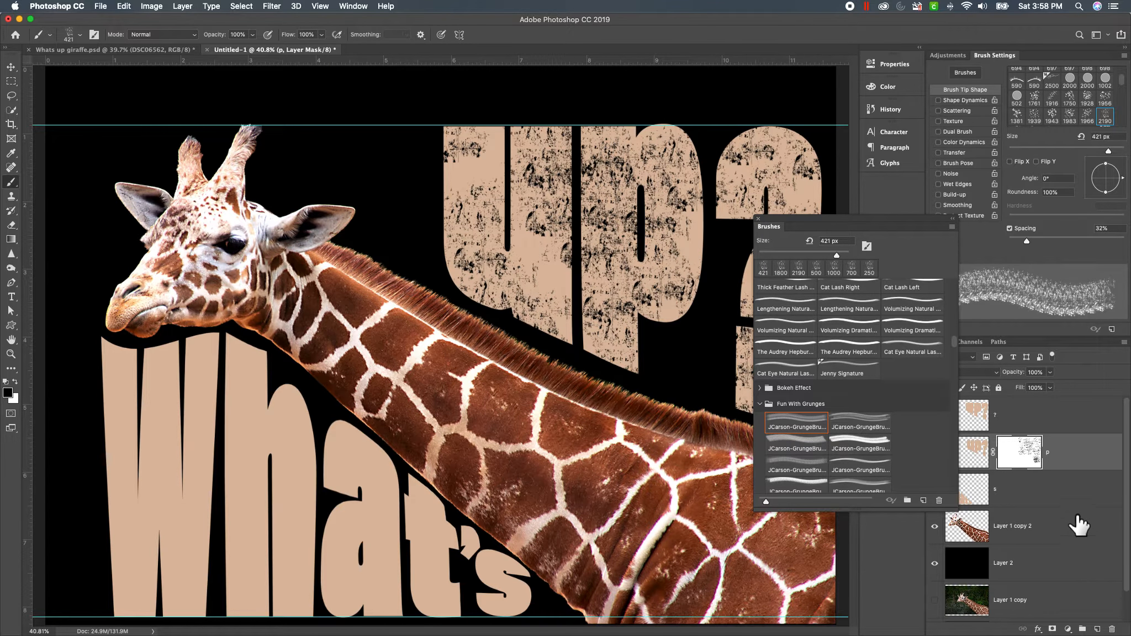
left_click(1037, 502)
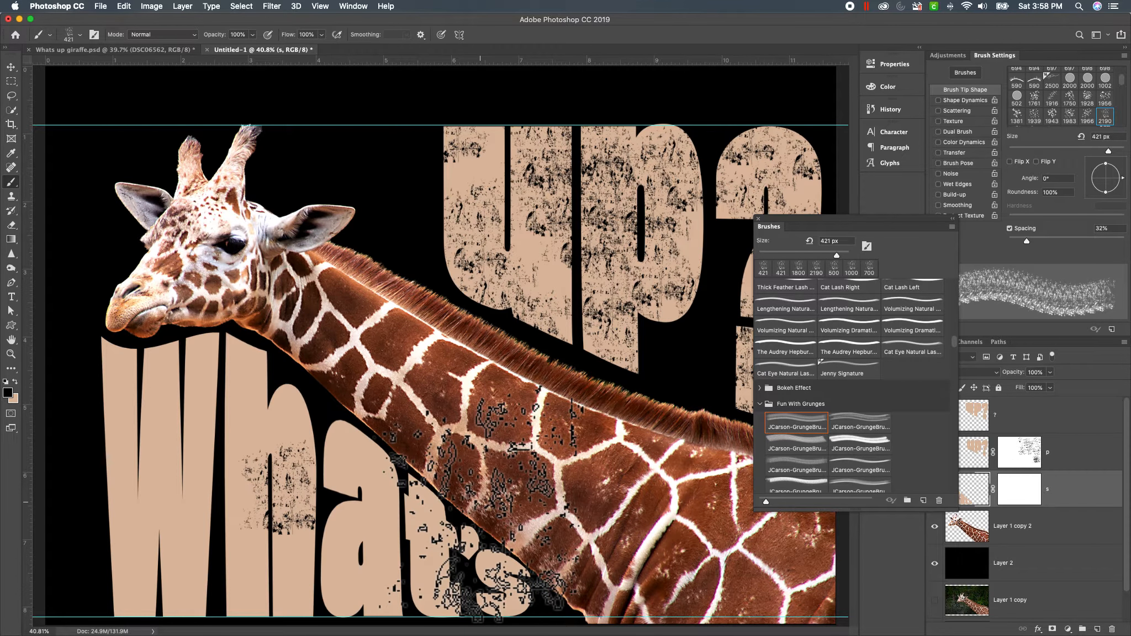
- Enlarge the grunge brush to 700 px and stamp black texture over the "W" on the "What's" layer mask
left_click(232, 503)
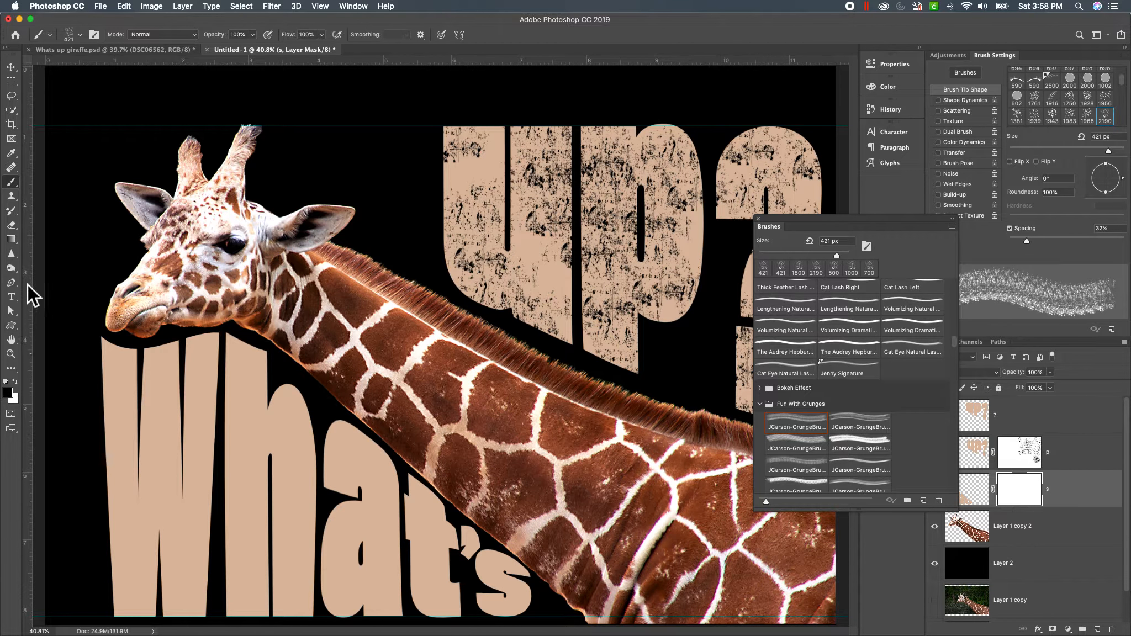
left_click(185, 442)
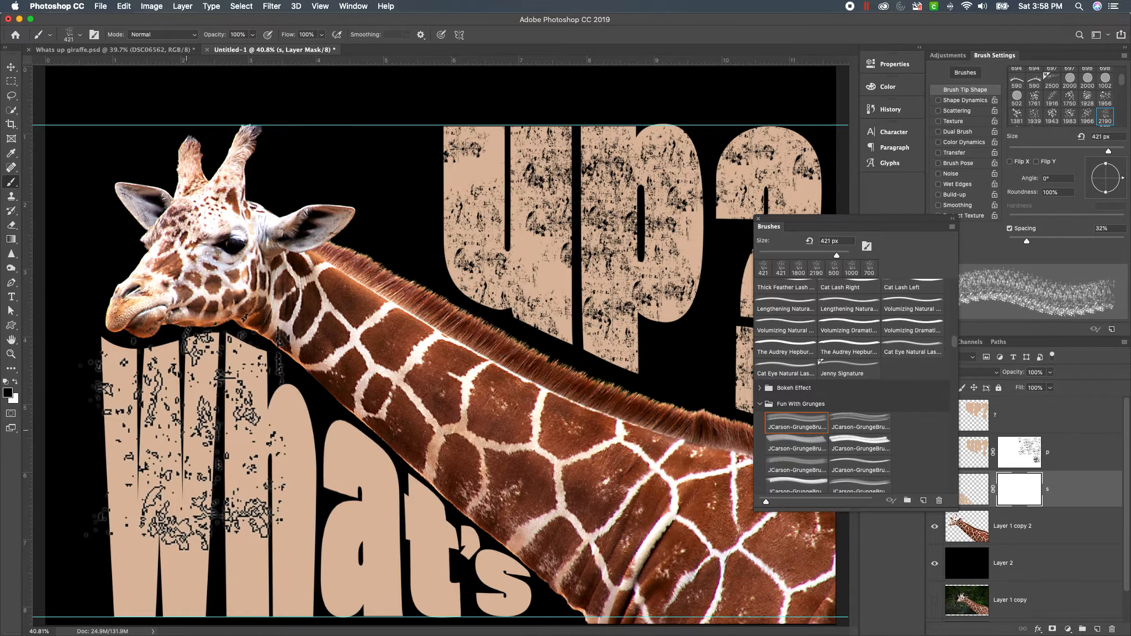
key("bracketright")
key("bracketright")
key("bracketright")
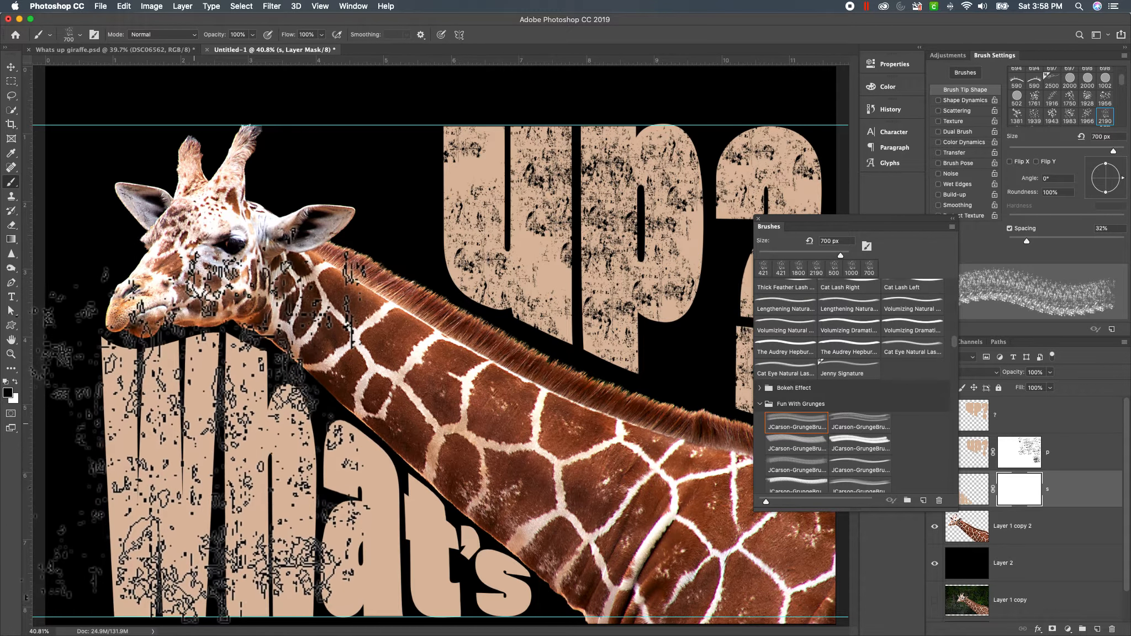
left_click(191, 445)
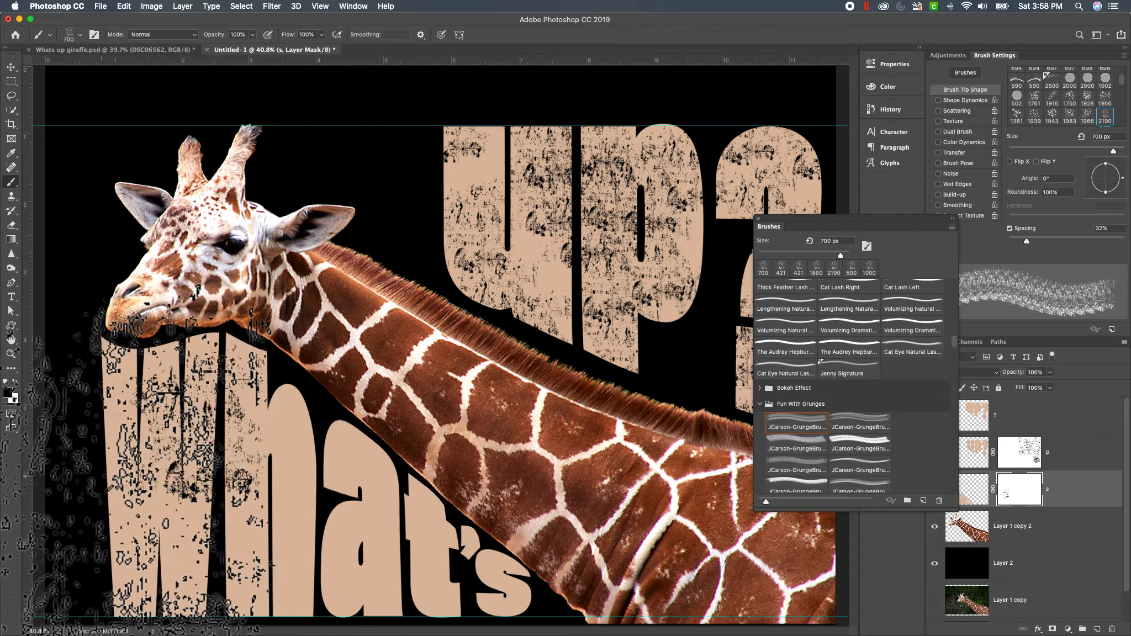
- Continue the grunge texture across the rest of "What's" on its mask, reducing the brush to 500 px
mouse_move(138, 475)
left_mouse_down()
mouse_move(183, 508)
mouse_move(420, 491)
mouse_move(552, 508)
left_mouse_up()
left_click(507, 557)
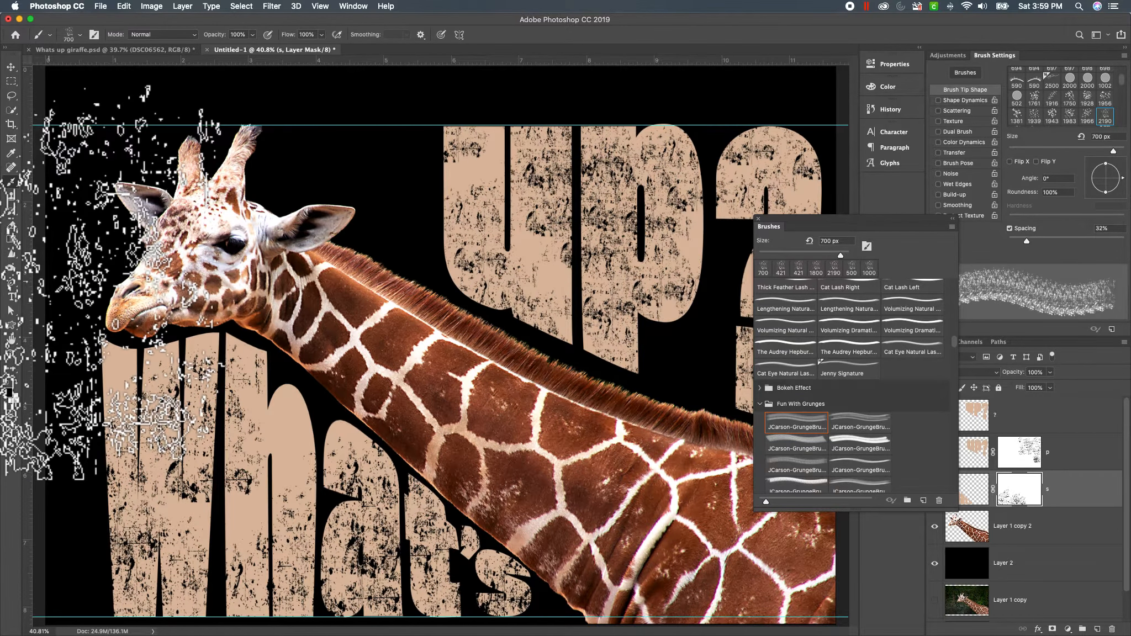
key("bracketleft")
key("bracketleft")
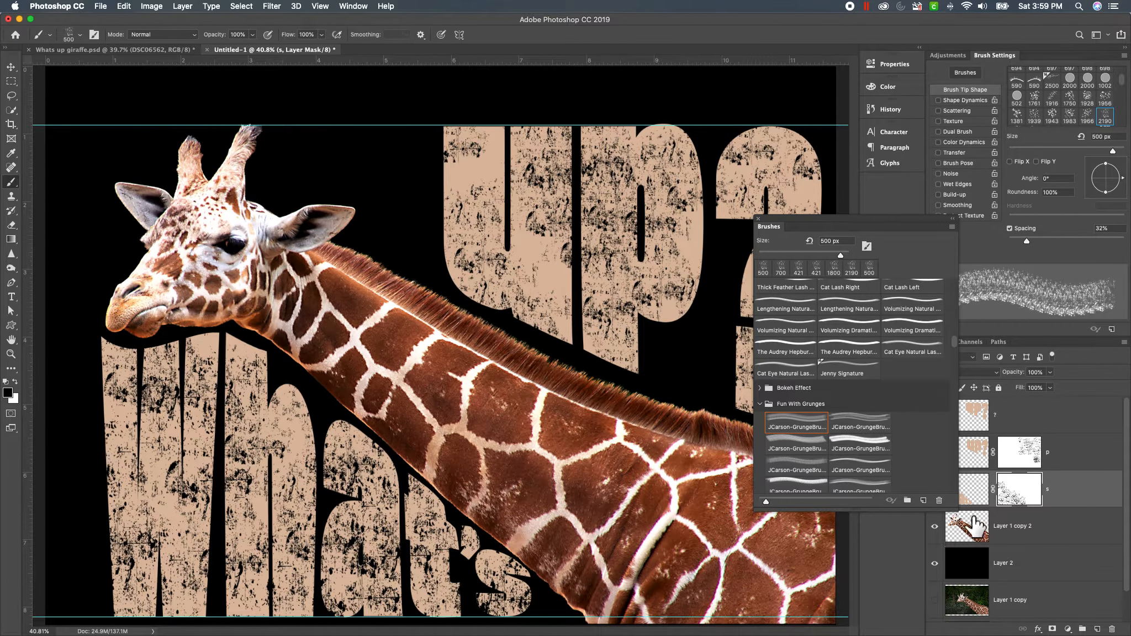
- Collapse the floating Brushes panel and hide the guides and other extras on the canvas
left_click(951, 219)
left_click(324, 6)
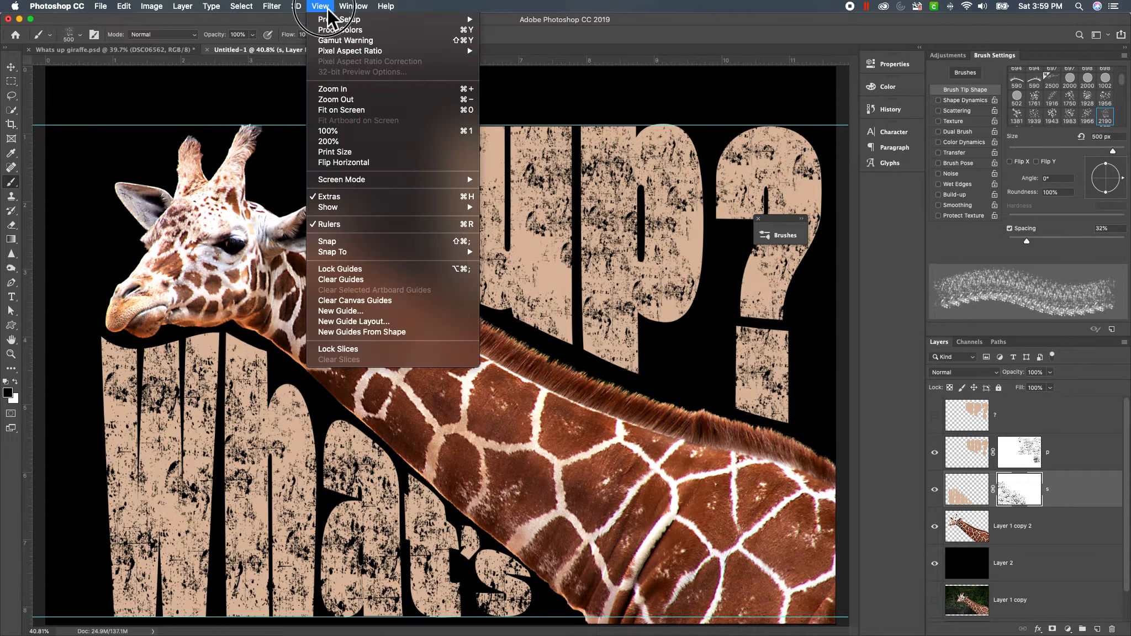
left_click(349, 112)
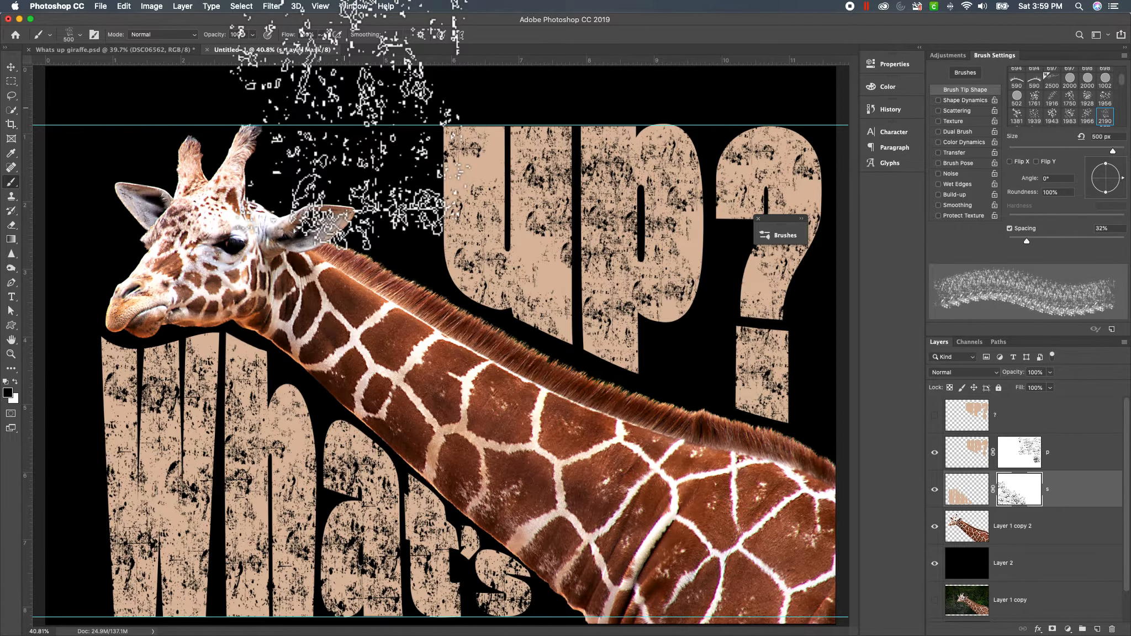
left_click(320, 7)
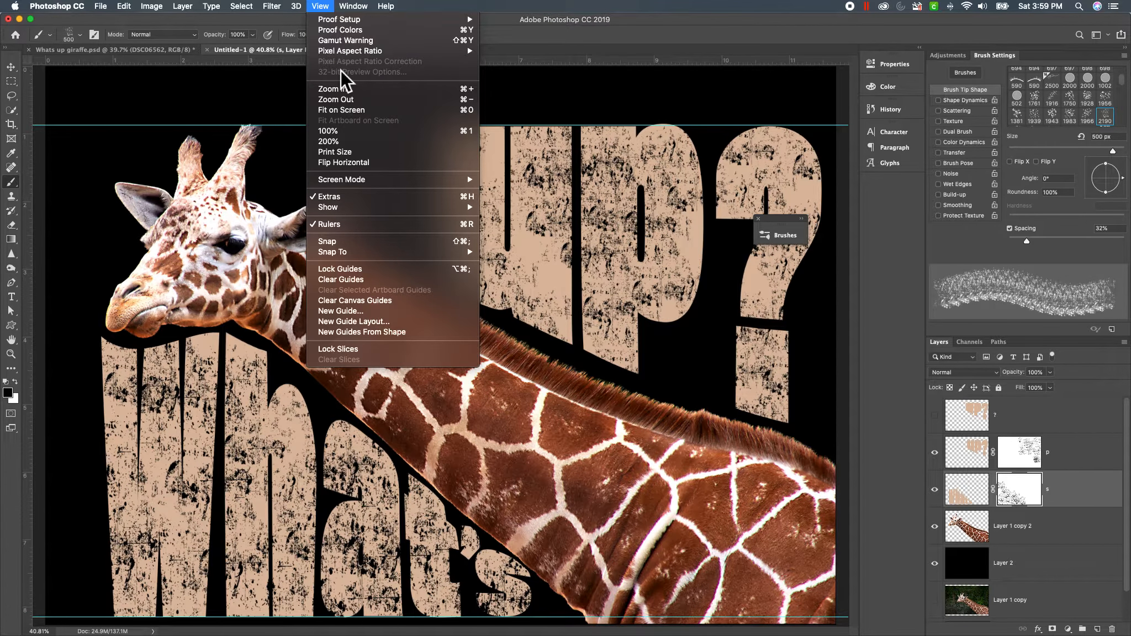
left_click(317, 198)
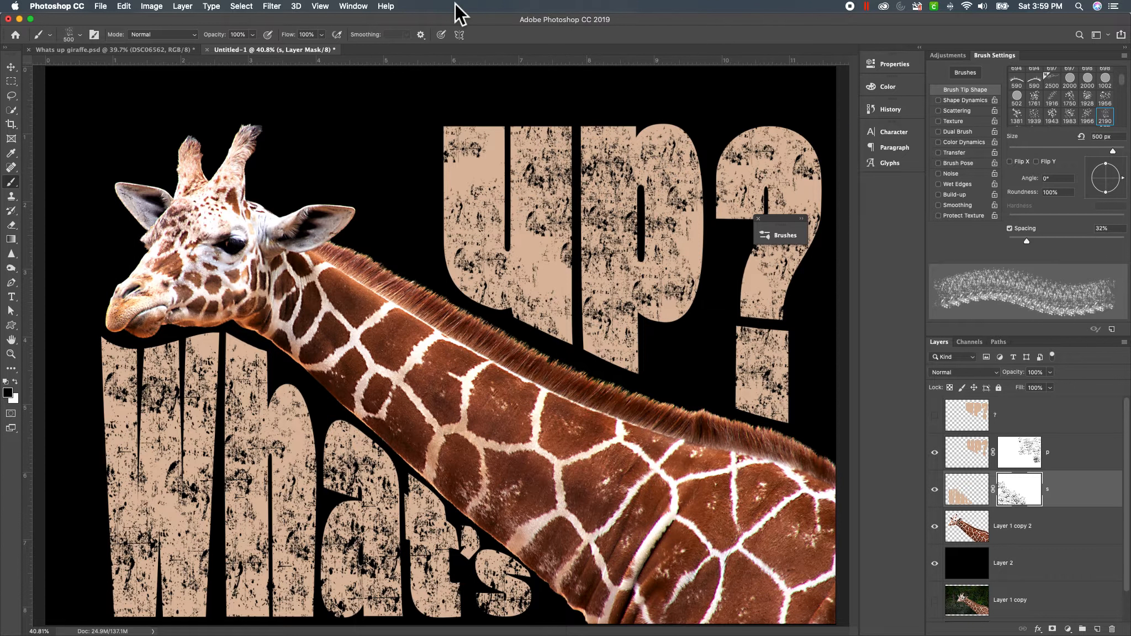
- Hide all panels to examine the textured poster on its own, and bring the panels back
key("Tab")
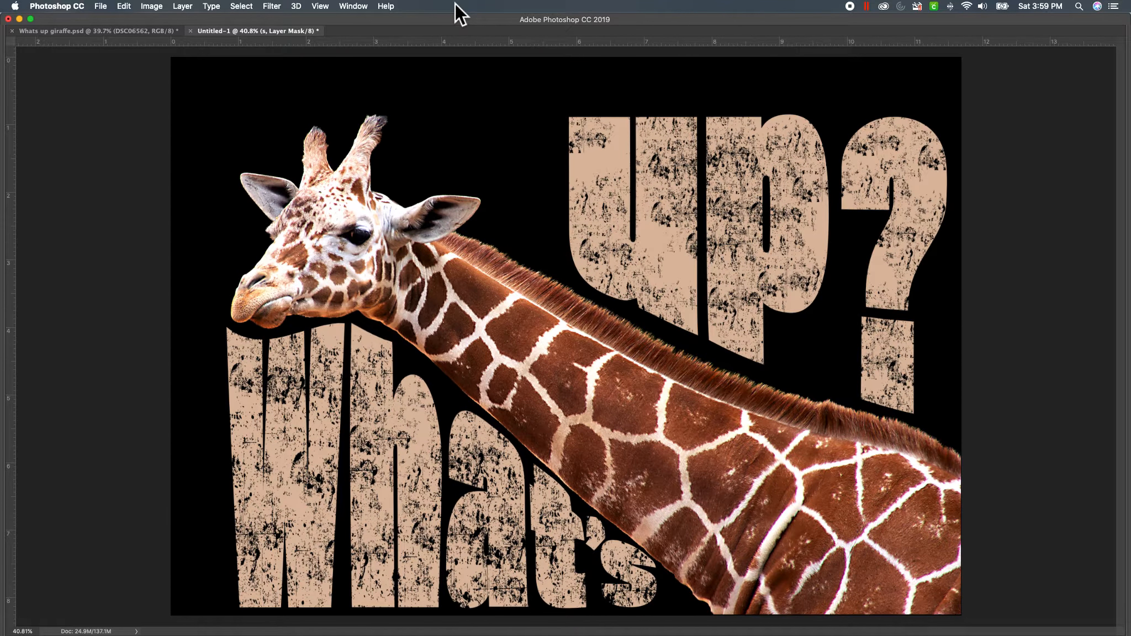
key("Tab")
key("Tab")
key("Tab")
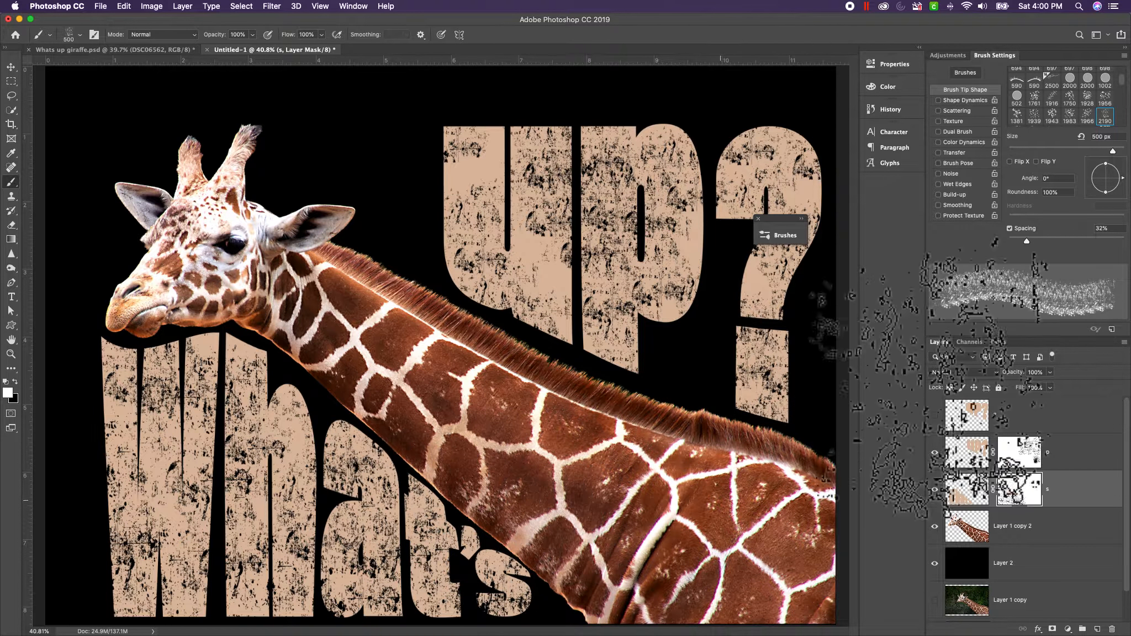
- Restore some letter color on both lettering masks with white and the grunge brush at 600 px, and view the poster without panels
left_click(1022, 447)
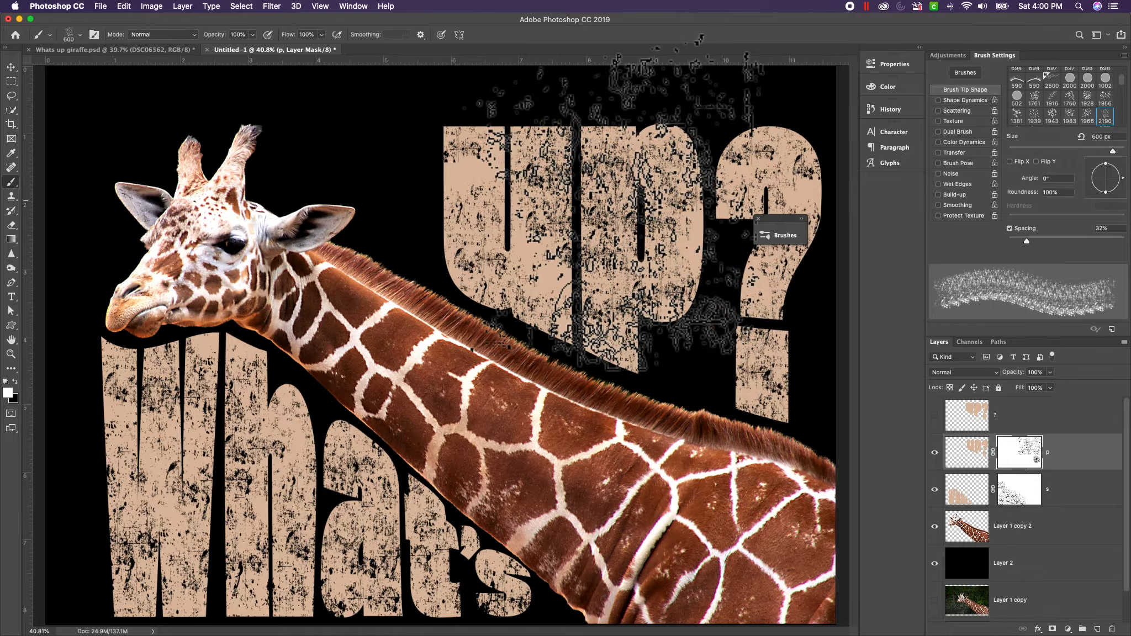
key("bracketright")
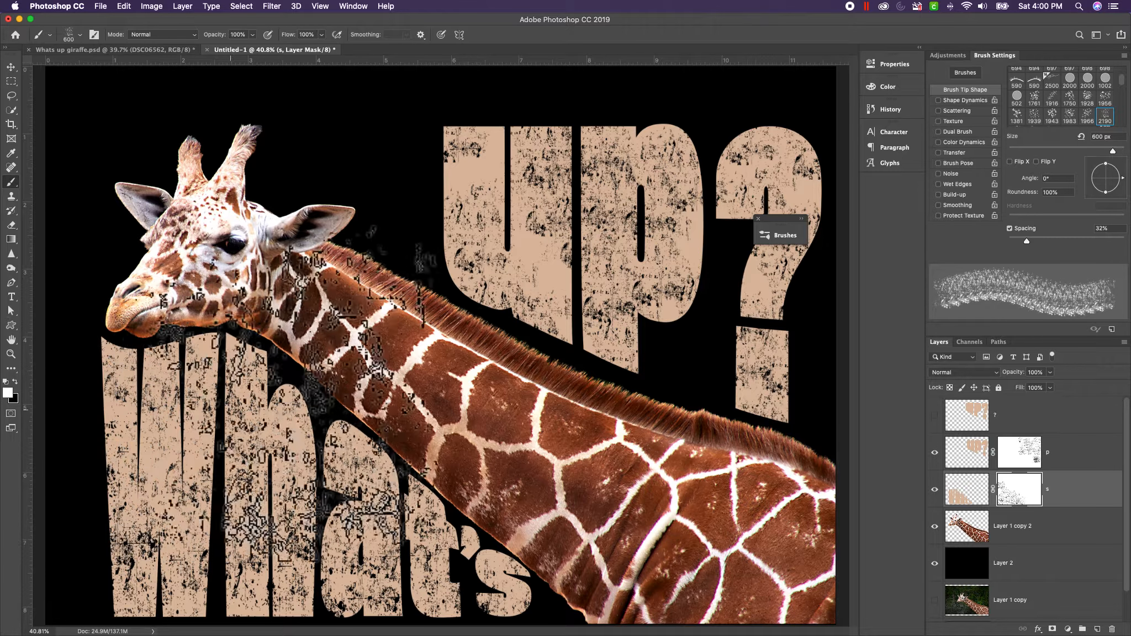
left_click(1028, 456)
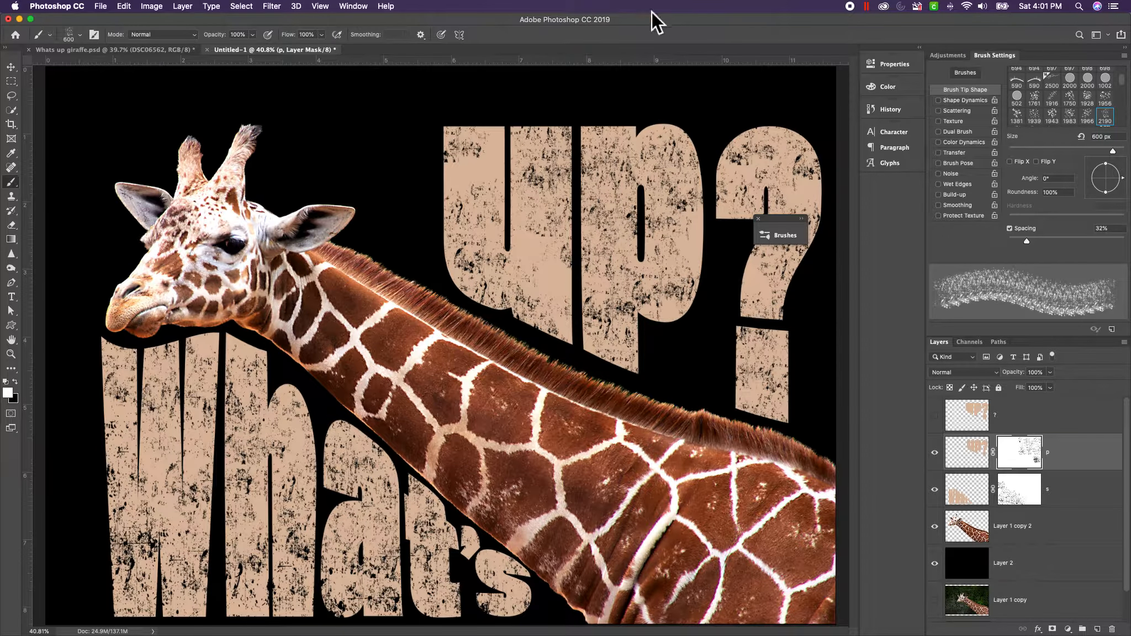
key("Tab")
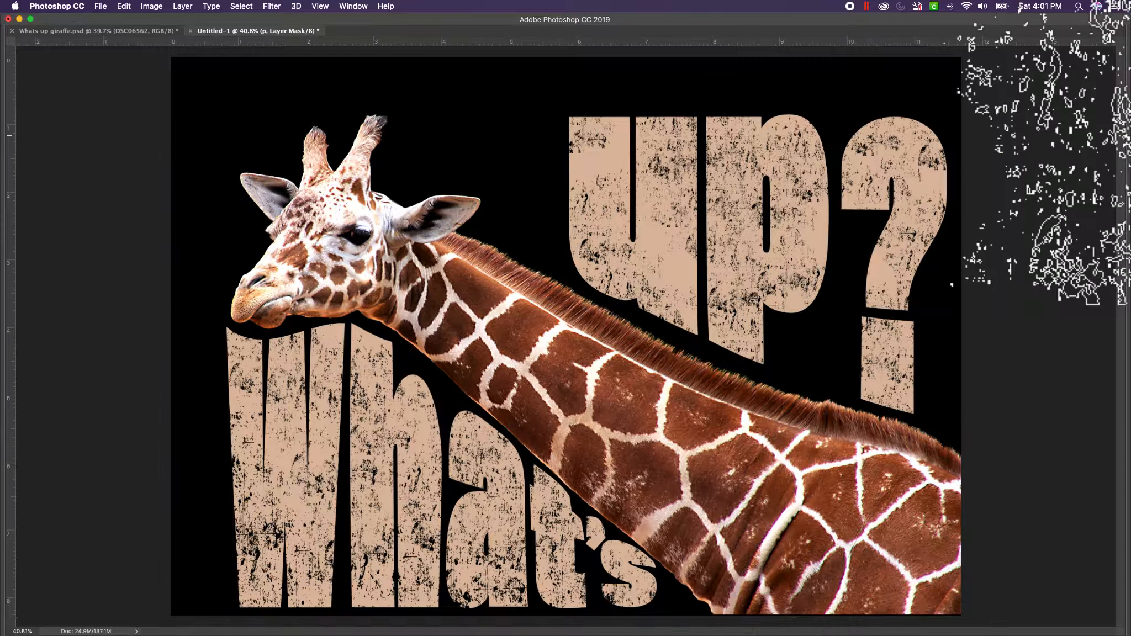